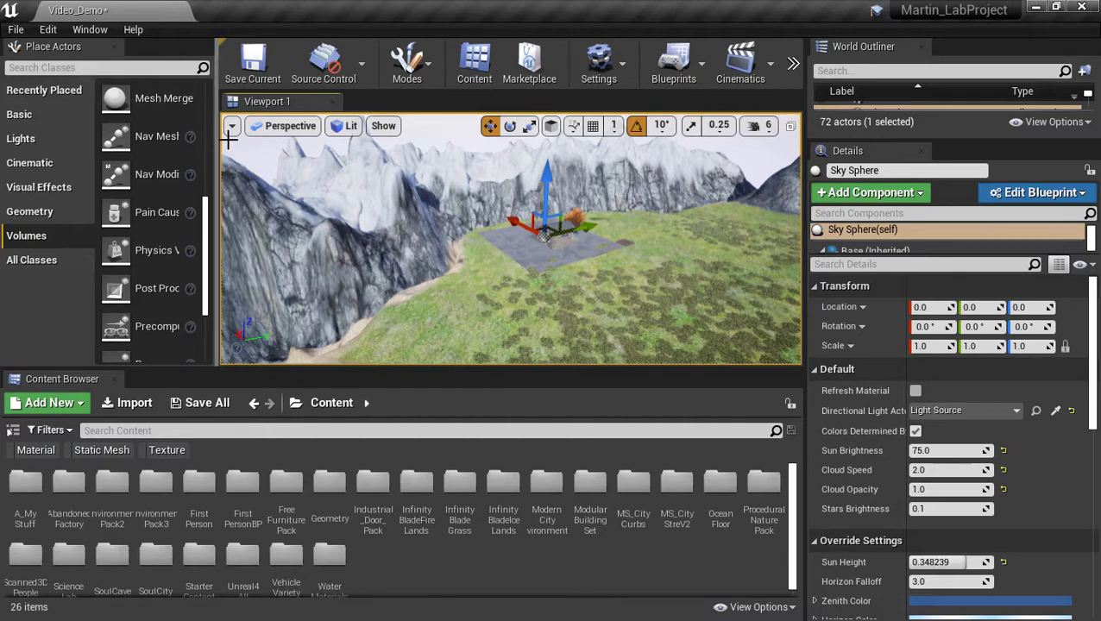
Widen the Place Actors panel so volume names read in full, then browse the Volumes list.
{"action": "left_click_drag", "start_coordinate": [246, 138], "coordinate": [353, 142]}
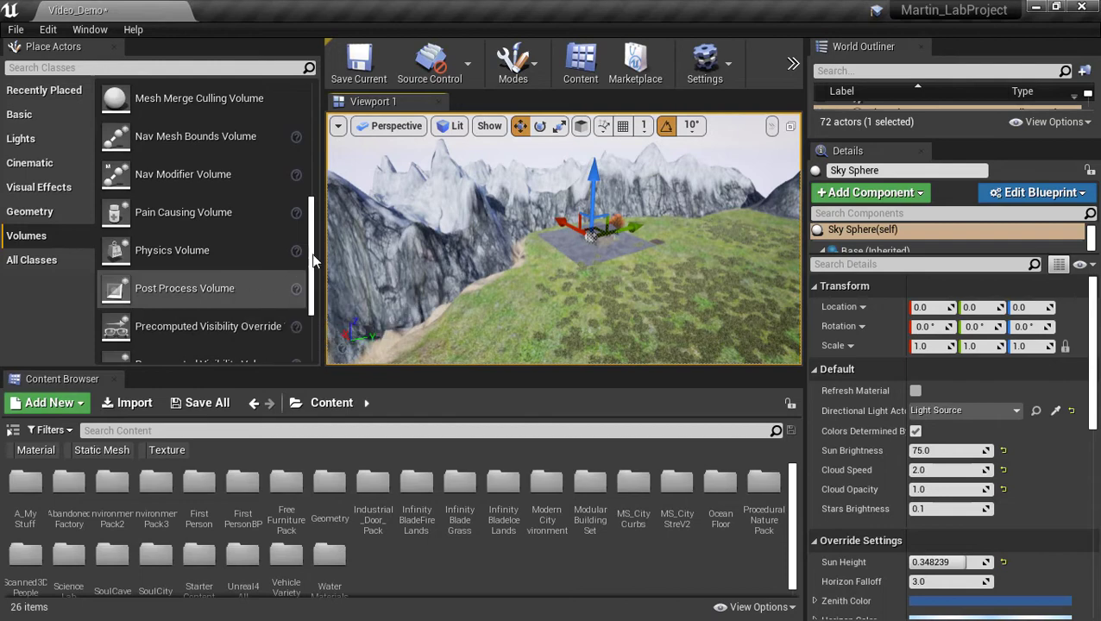
{"action": "left_click_drag", "start_coordinate": [312, 250], "coordinate": [318, 318]}
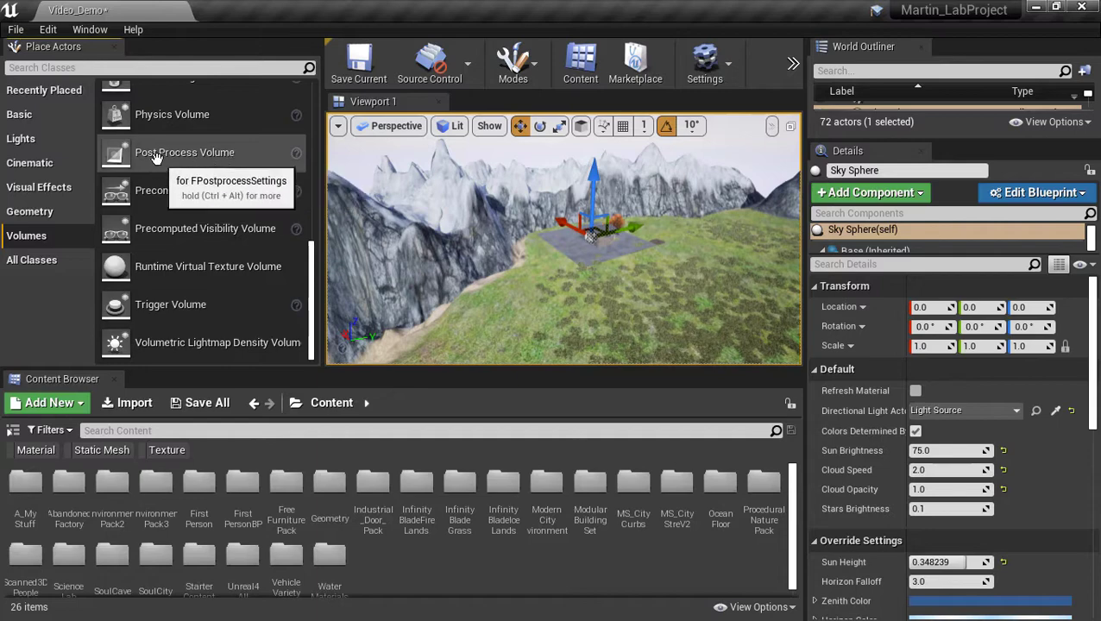
{"action": "right_click_drag", "start_coordinate": [540, 257], "coordinate": [412, 262]}
{"action": "key", "text": "w"}
{"action": "key", "text": "d"}
{"action": "key", "text": "s"}
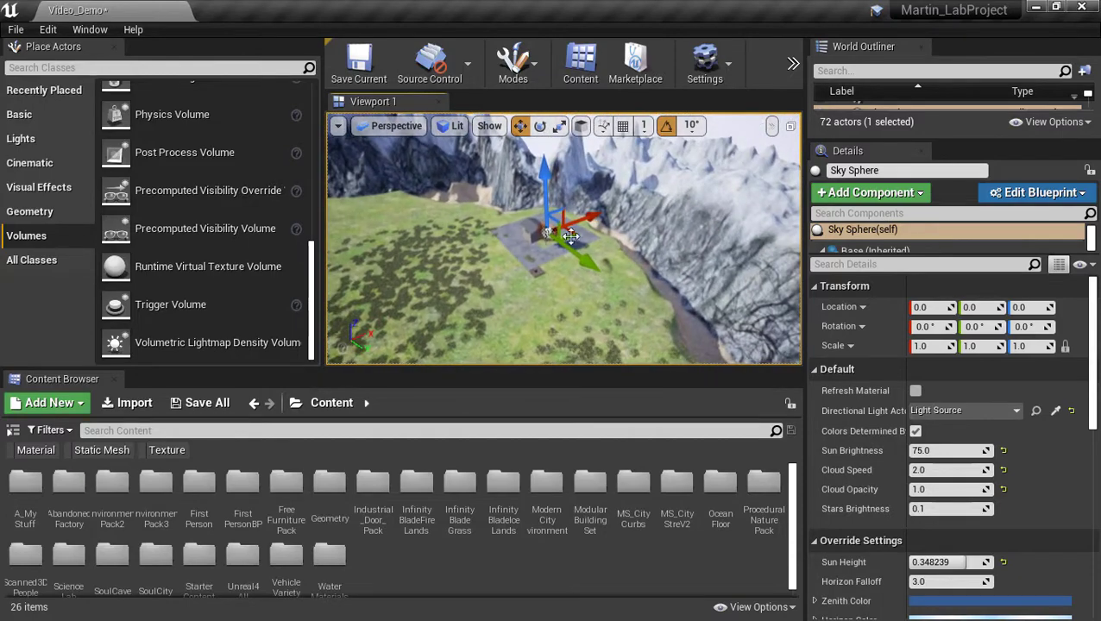
Glance at the editor Modes list, then fly around the grey platform and cliffs.
{"action": "left_click", "coordinate": [513, 65]}
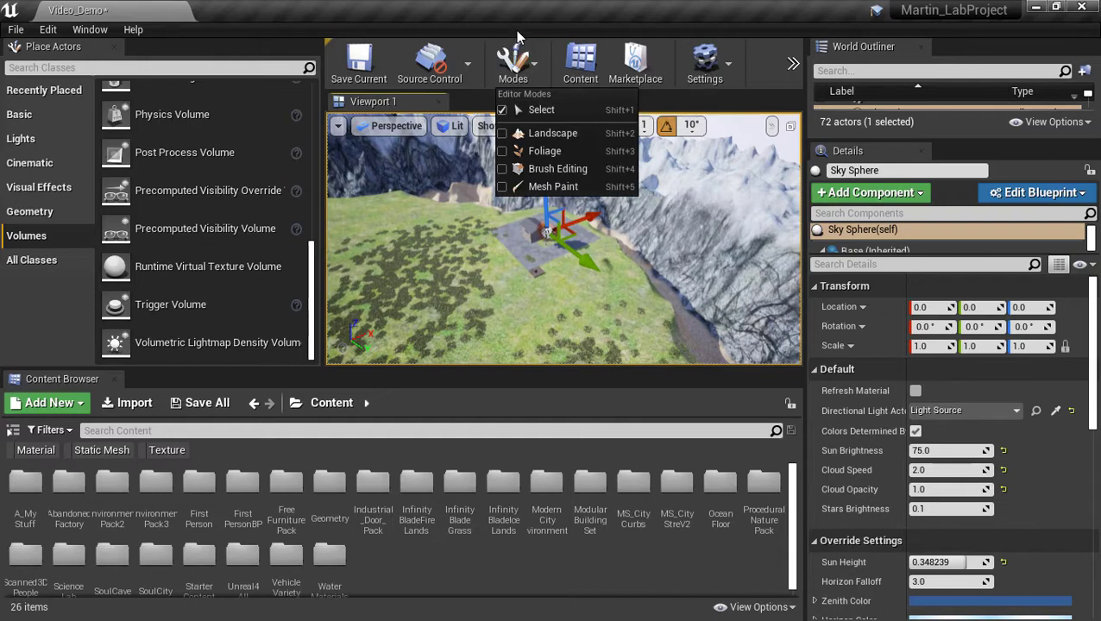
{"action": "left_click", "coordinate": [513, 57]}
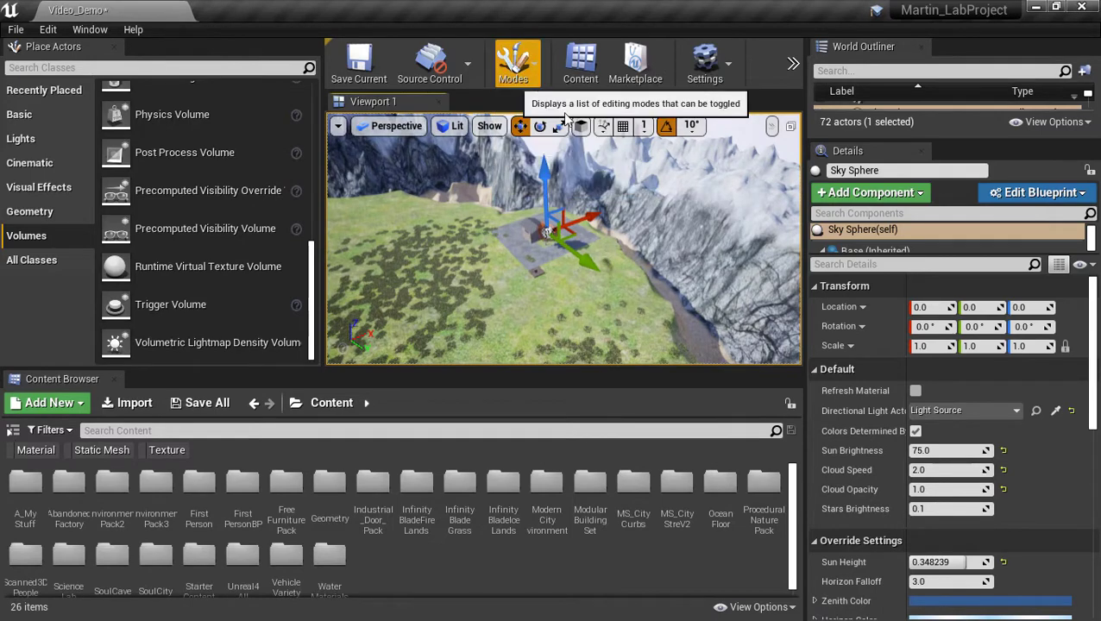
{"action": "right_click_drag", "start_coordinate": [523, 238], "coordinate": [489, 246]}
{"action": "key", "text": "w"}
{"action": "key", "text": "d"}
{"action": "key", "text": "w"}
{"action": "key", "text": "s"}
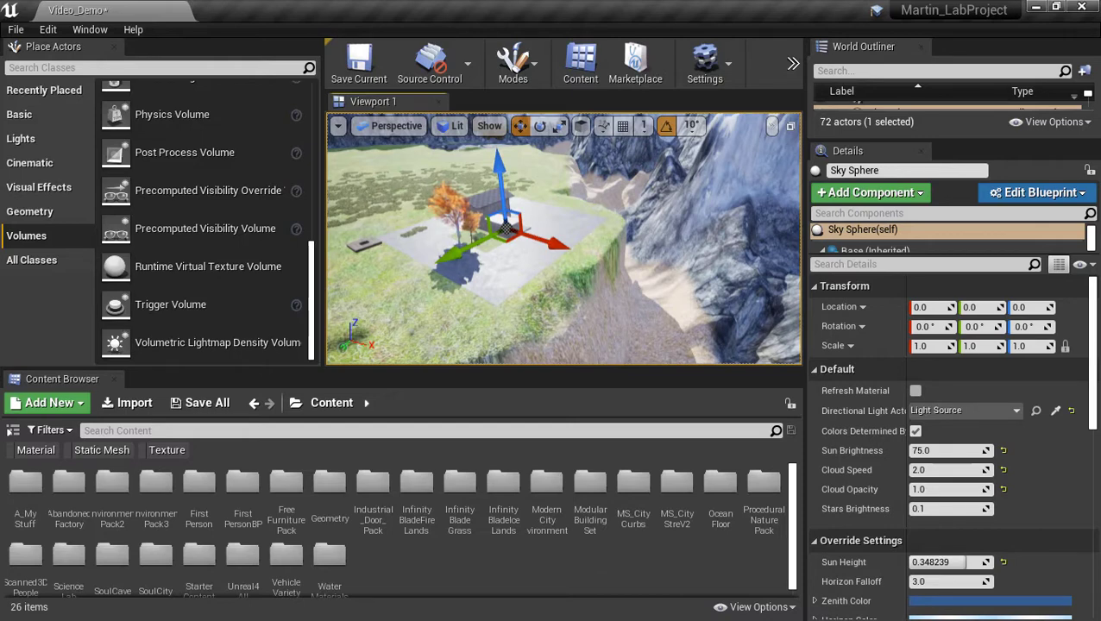
{"action": "right_click_drag", "start_coordinate": [657, 310], "coordinate": [660, 310]}
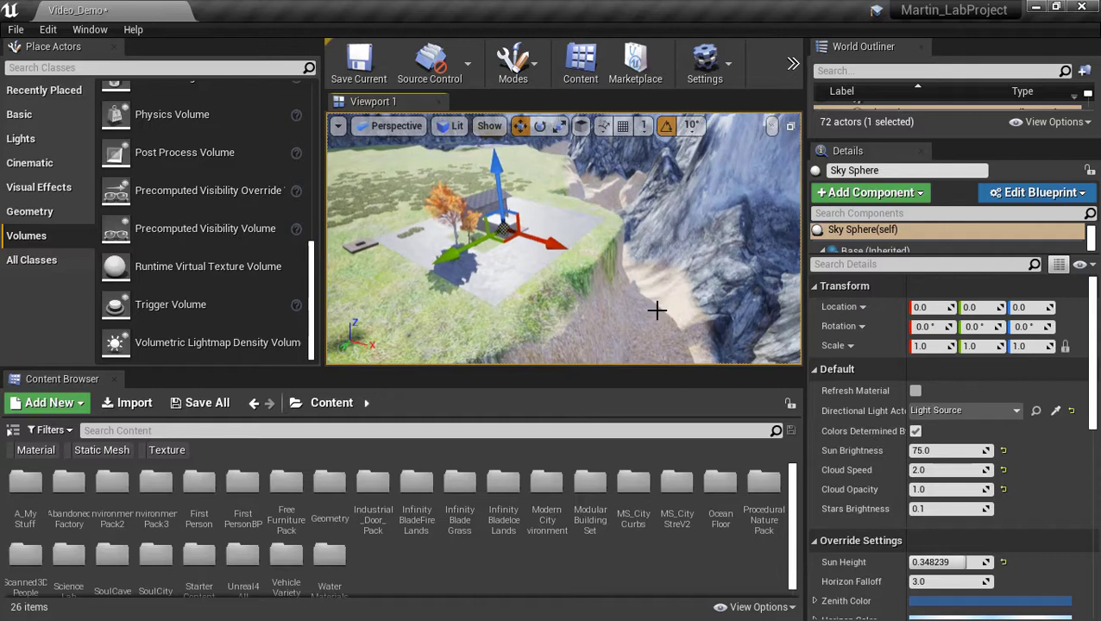
{"action": "right_click_drag", "start_coordinate": [543, 270], "coordinate": [470, 270]}
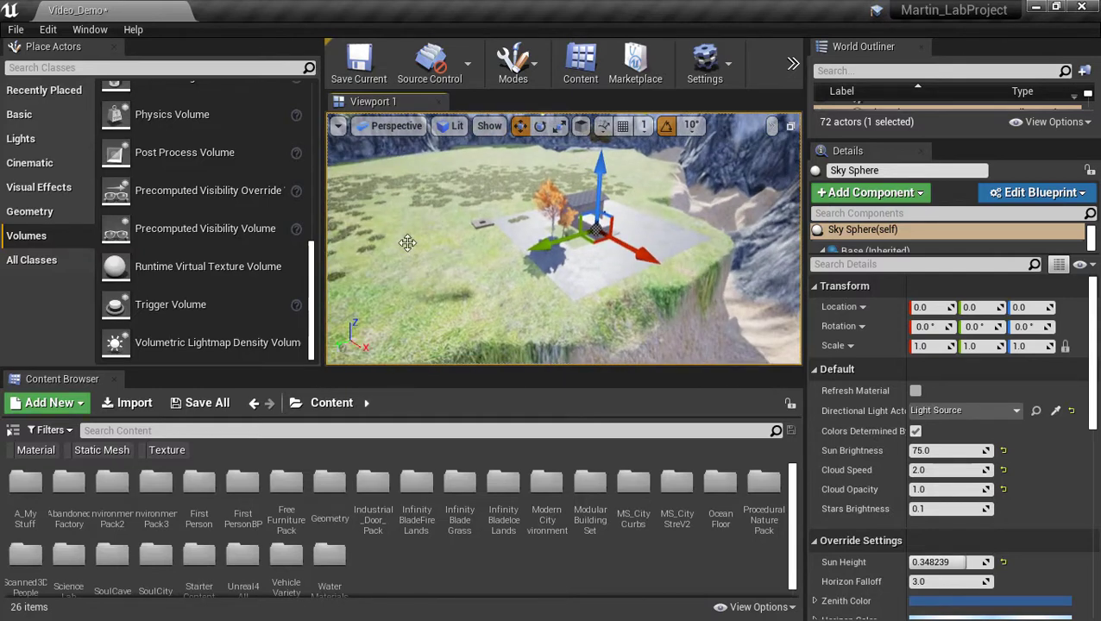
{"action": "right_click_drag", "start_coordinate": [658, 270], "coordinate": [729, 283]}
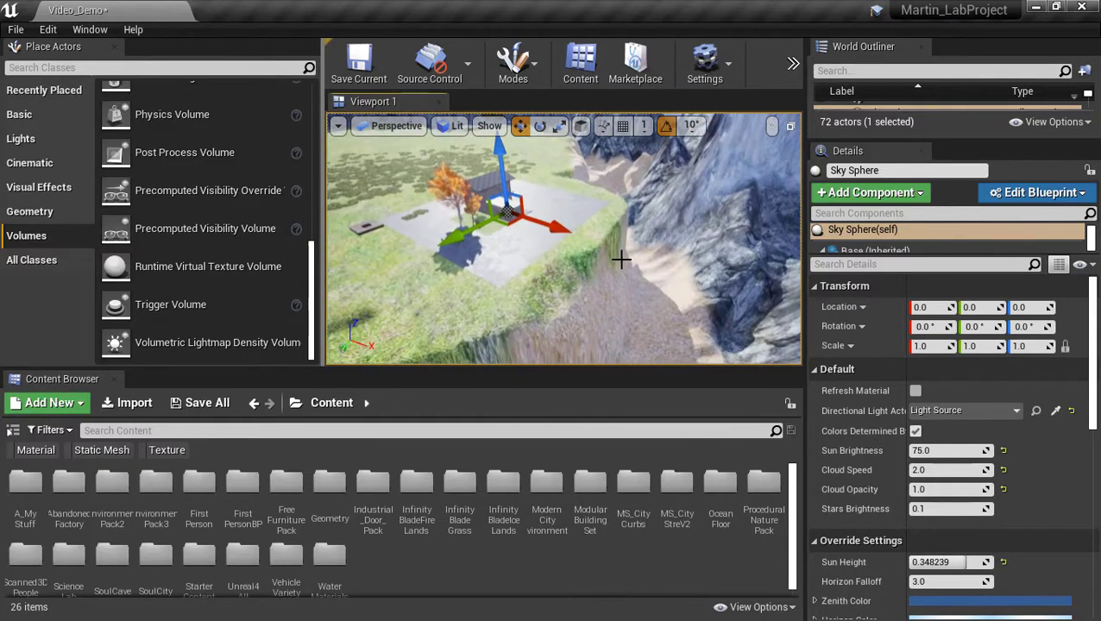
{"action": "right_click_drag", "start_coordinate": [621, 259], "coordinate": [691, 273]}
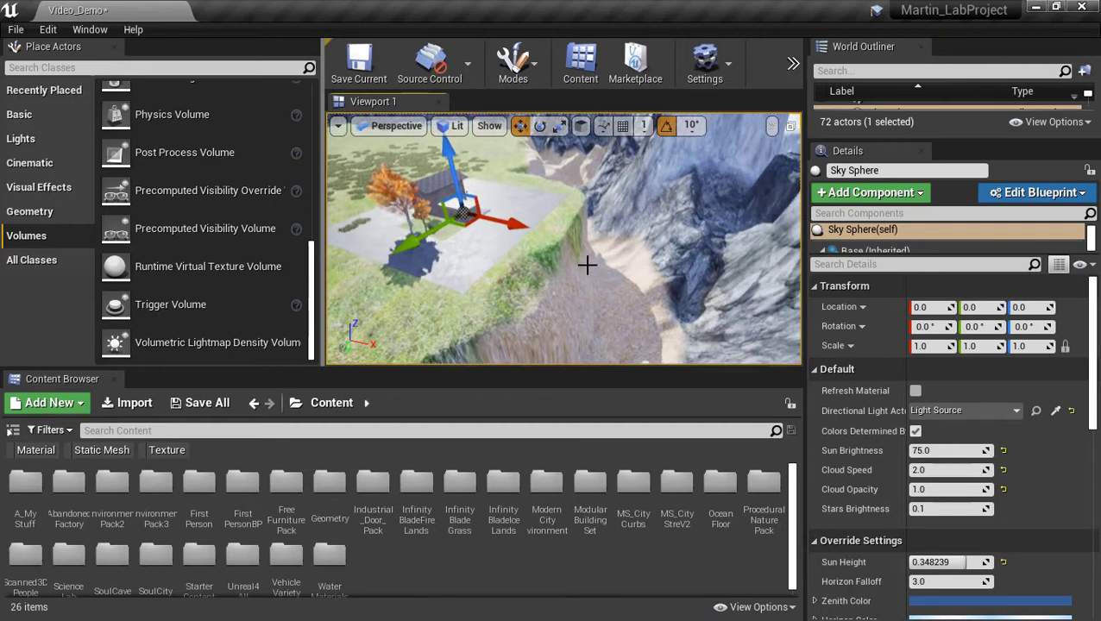
{"action": "mouse_move", "coordinate": [464, 215]}
{"action": "right_mouse_down"}
{"action": "mouse_move", "coordinate": [481, 217]}
{"action": "mouse_move", "coordinate": [403, 223]}
{"action": "mouse_move", "coordinate": [483, 235]}
{"action": "mouse_move", "coordinate": [454, 230]}
{"action": "right_mouse_up"}
{"action": "right_click_drag", "start_coordinate": [521, 217], "coordinate": [436, 176]}
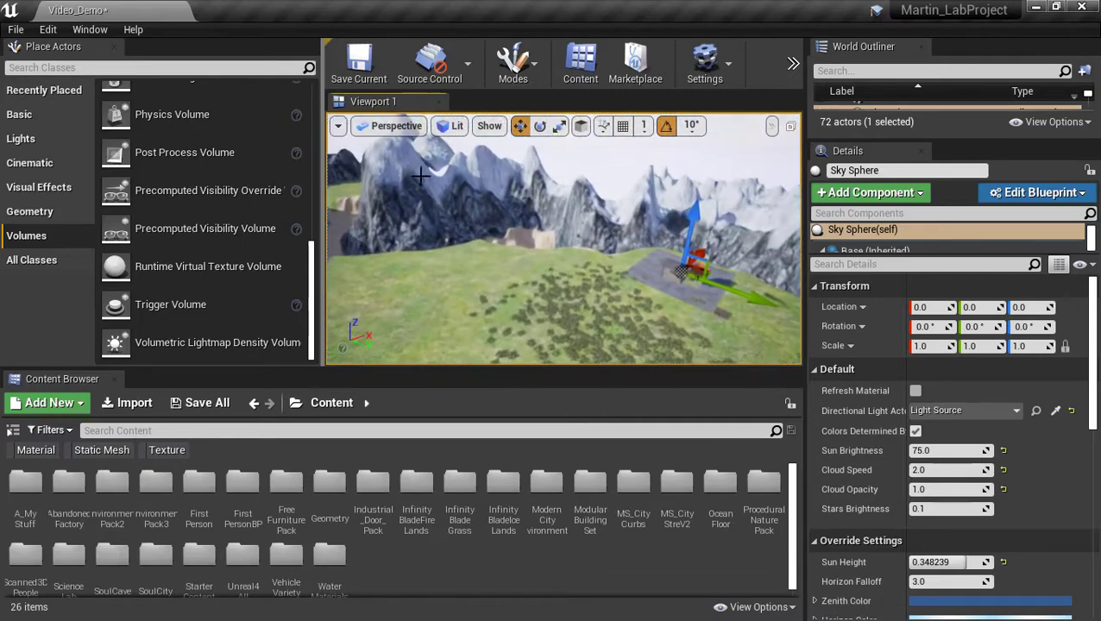
Place a 200 × 200 × 200 additive Box brush from Basic > Geometry onto the meadow.
{"action": "left_click", "coordinate": [64, 119]}
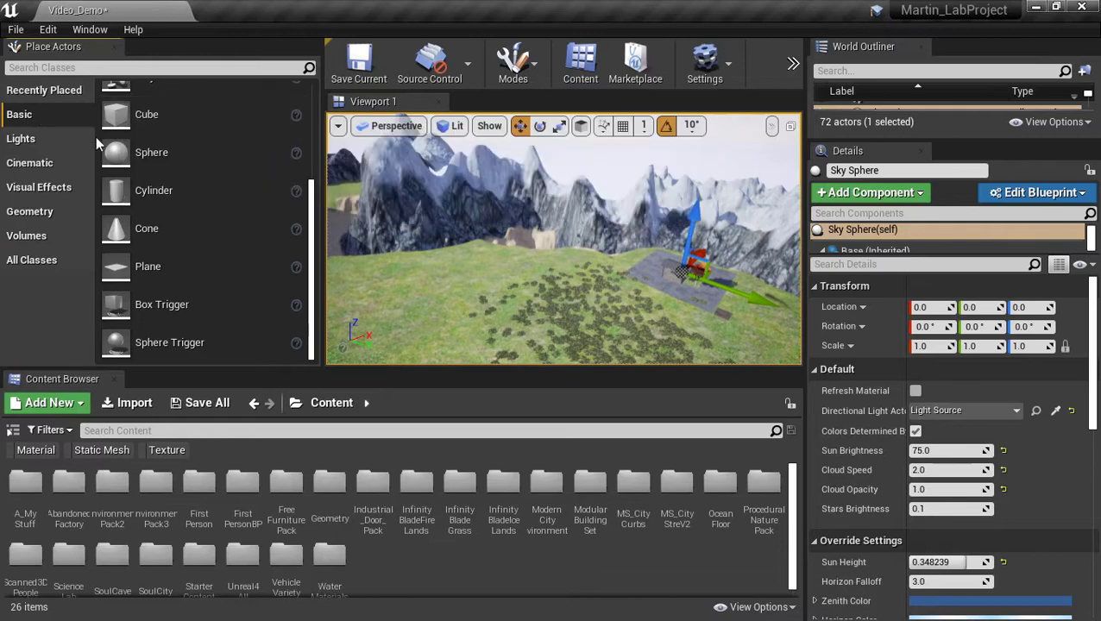
{"action": "mouse_move", "coordinate": [135, 276]}
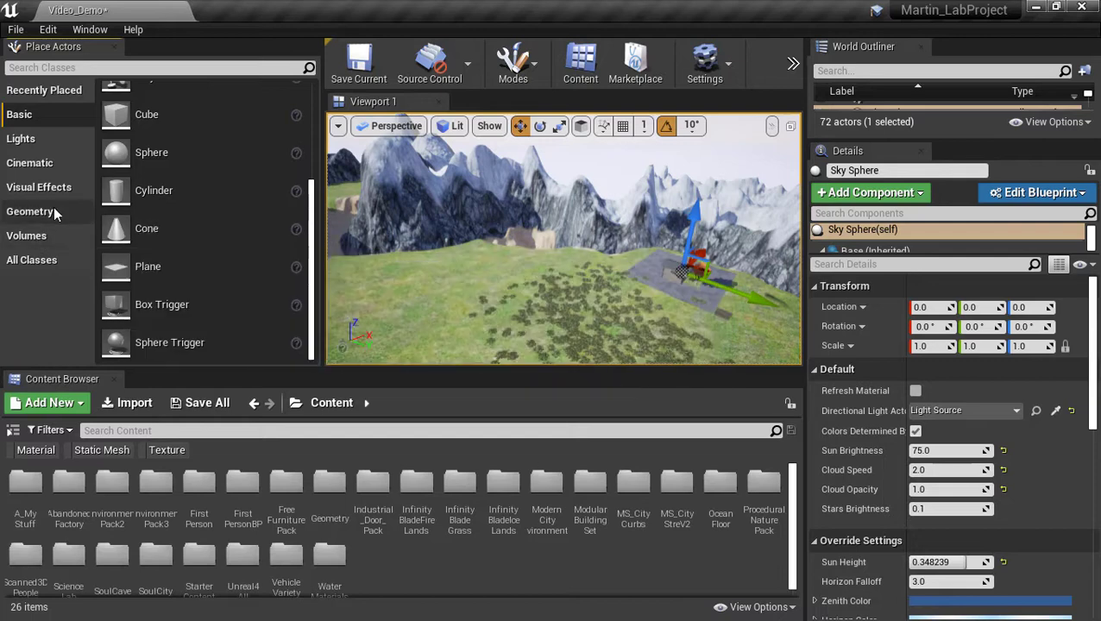
{"action": "left_click", "coordinate": [39, 215]}
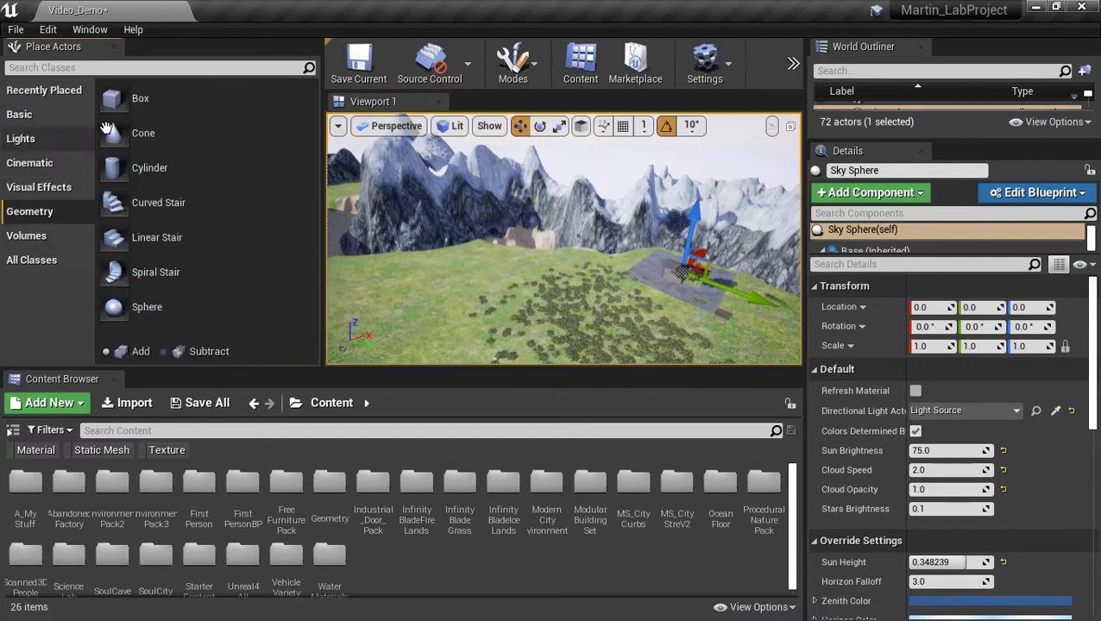
{"action": "mouse_move", "coordinate": [186, 102]}
{"action": "left_mouse_down"}
{"action": "mouse_move", "coordinate": [198, 125]}
{"action": "mouse_move", "coordinate": [479, 286]}
{"action": "mouse_move", "coordinate": [487, 274]}
{"action": "left_mouse_up"}
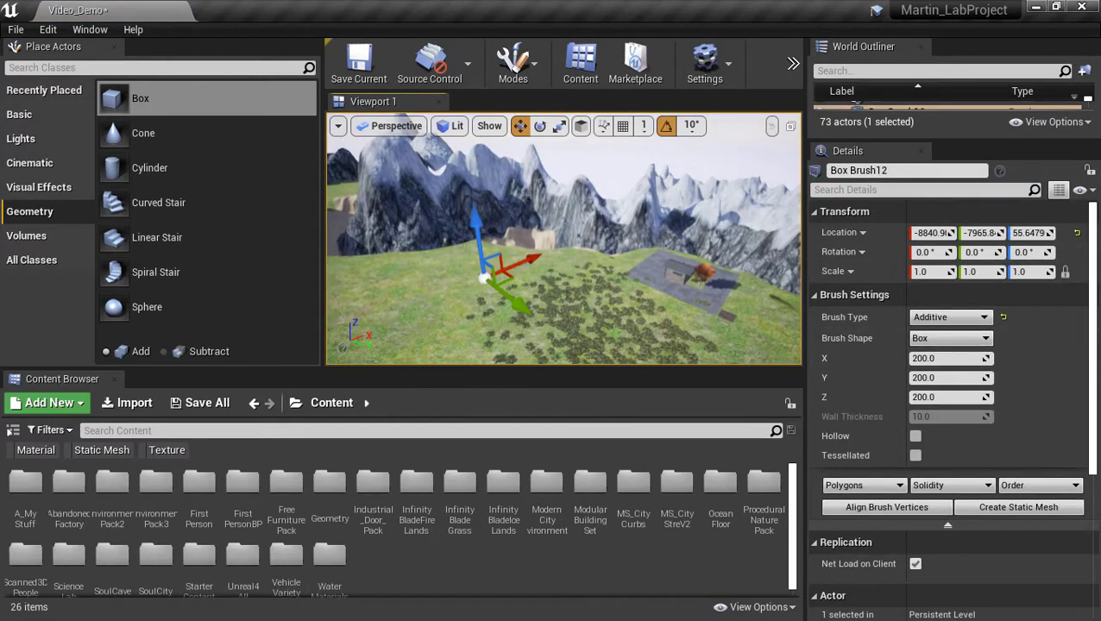
Set the new box brush's Z size to 10.
{"action": "right_click_drag", "start_coordinate": [475, 249], "coordinate": [515, 251]}
{"action": "right_click_drag", "start_coordinate": [730, 249], "coordinate": [715, 255]}
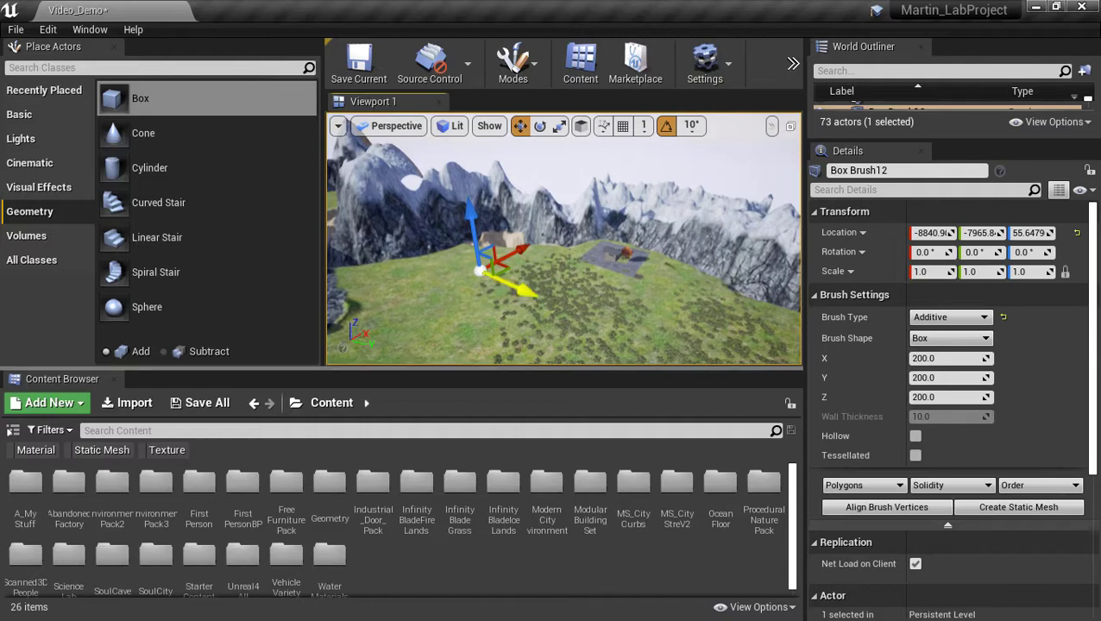
{"action": "mouse_move", "coordinate": [506, 284]}
{"action": "right_mouse_down"}
{"action": "mouse_move", "coordinate": [441, 285]}
{"action": "mouse_move", "coordinate": [511, 284]}
{"action": "right_mouse_up"}
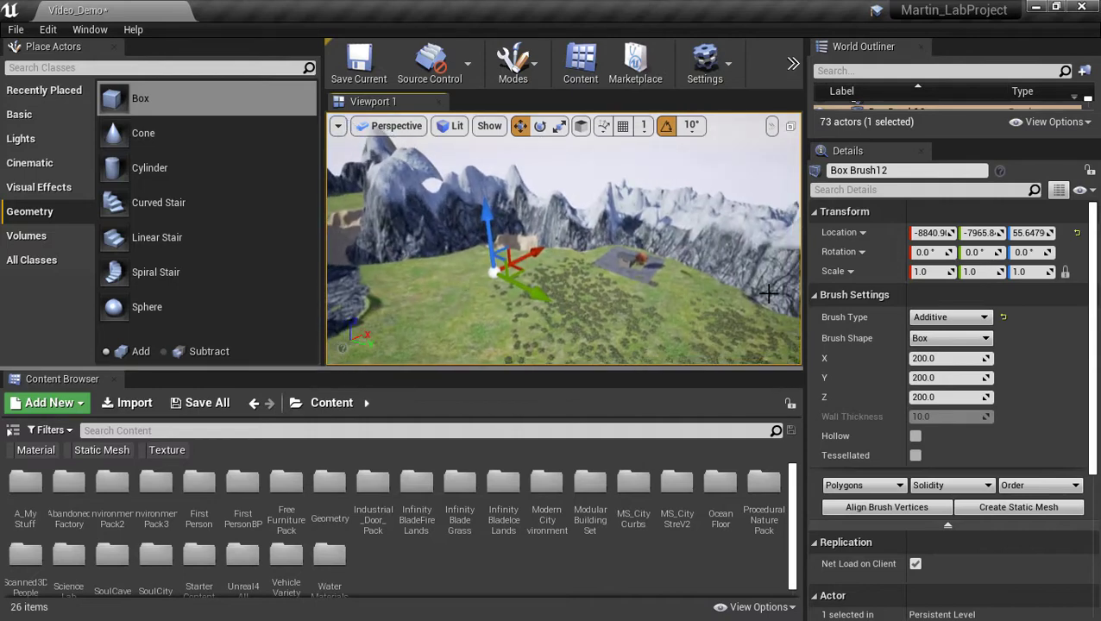
{"action": "left_click", "coordinate": [958, 397]}
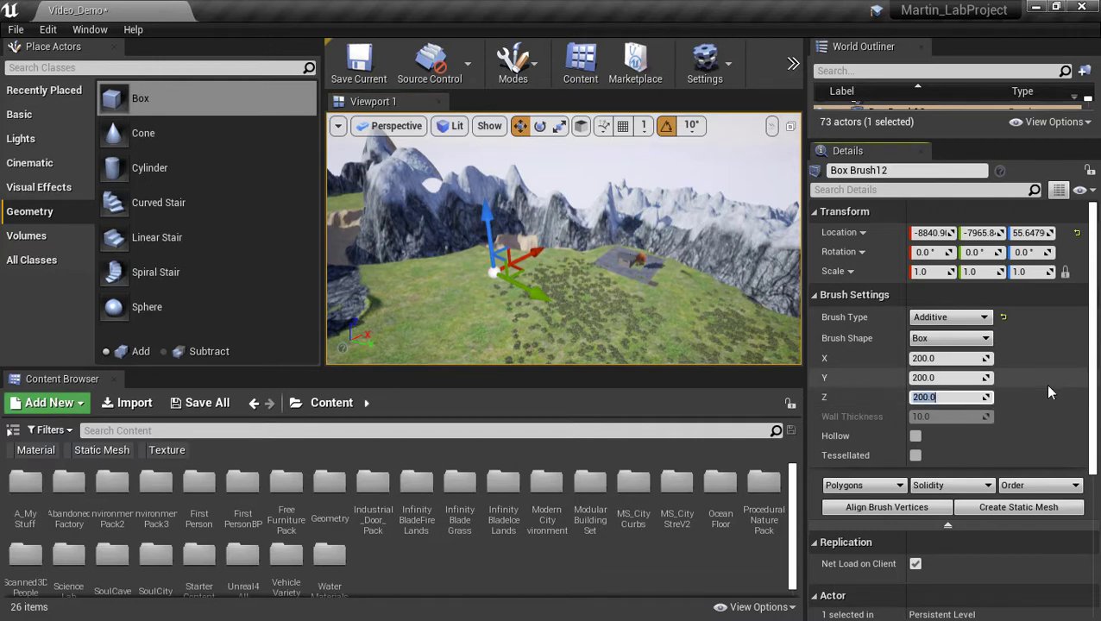
{"action": "type", "text": "10"}
{"action": "key", "text": "Return"}
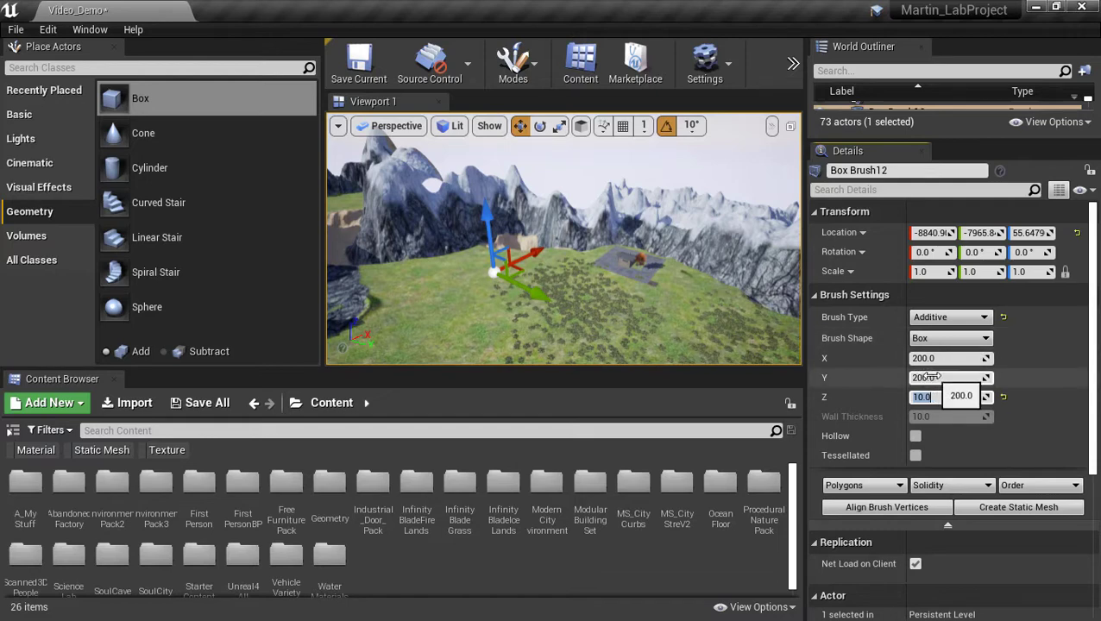
Stretch the brush to roughly 26609 on X and 34859 on Y, then slide it along X.
{"action": "left_click_drag", "start_coordinate": [963, 379], "coordinate": [1078, 380]}
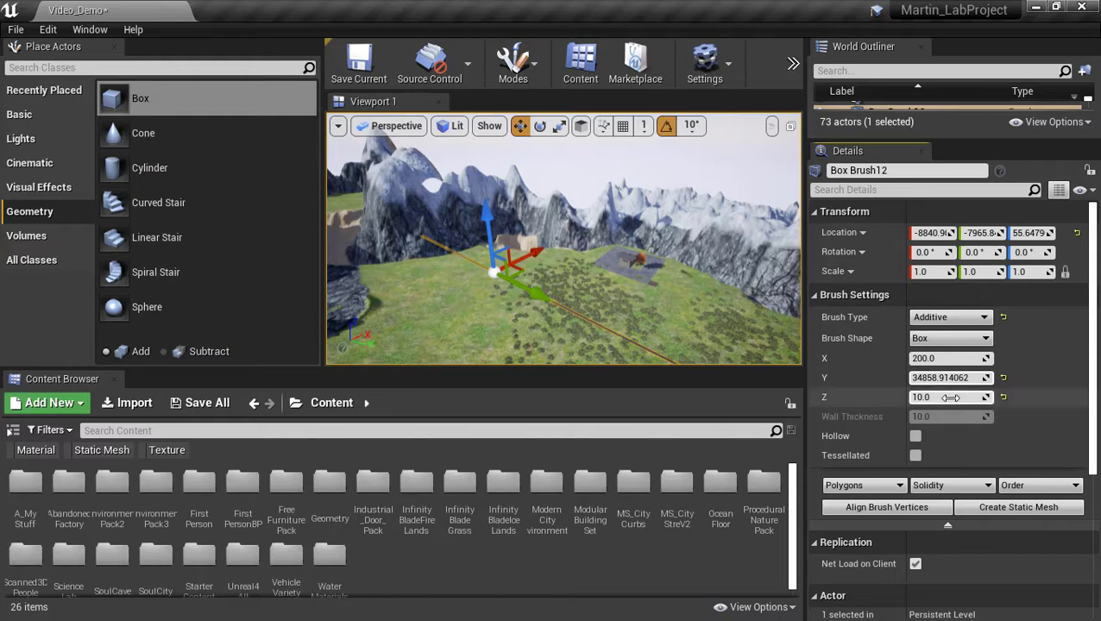
{"action": "mouse_move", "coordinate": [673, 294]}
{"action": "right_mouse_down"}
{"action": "mouse_move", "coordinate": [695, 291]}
{"action": "mouse_move", "coordinate": [675, 288]}
{"action": "right_mouse_up"}
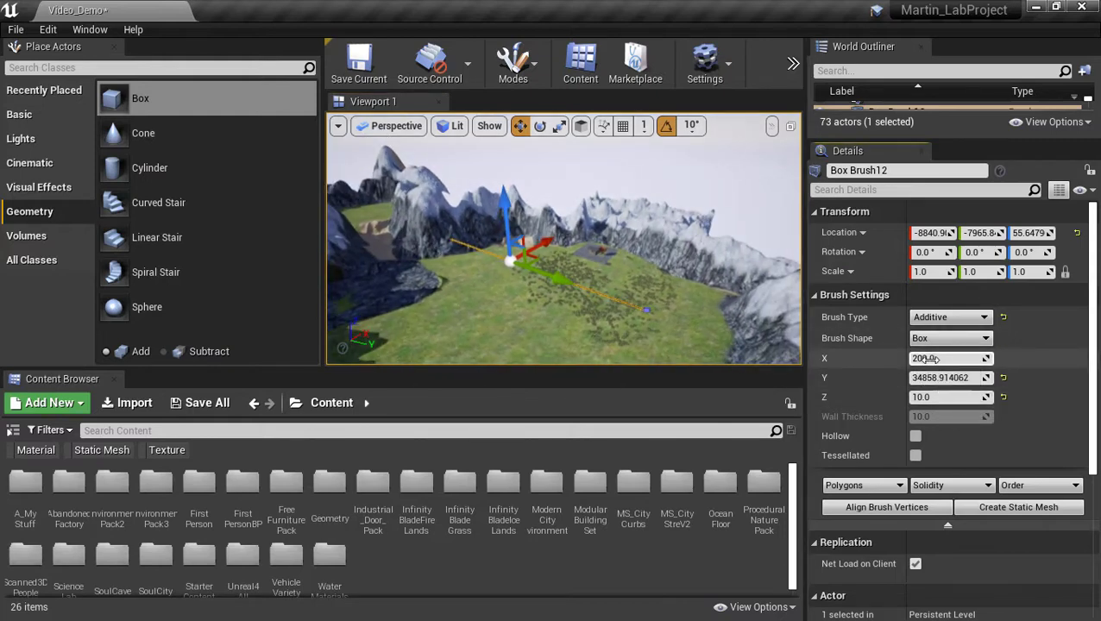
{"action": "left_click_drag", "start_coordinate": [949, 358], "coordinate": [1052, 358]}
{"action": "right_click_drag", "start_coordinate": [647, 335], "coordinate": [604, 347]}
{"action": "right_click_drag", "start_coordinate": [483, 205], "coordinate": [527, 208]}
{"action": "left_click_drag", "start_coordinate": [540, 212], "coordinate": [574, 209]}
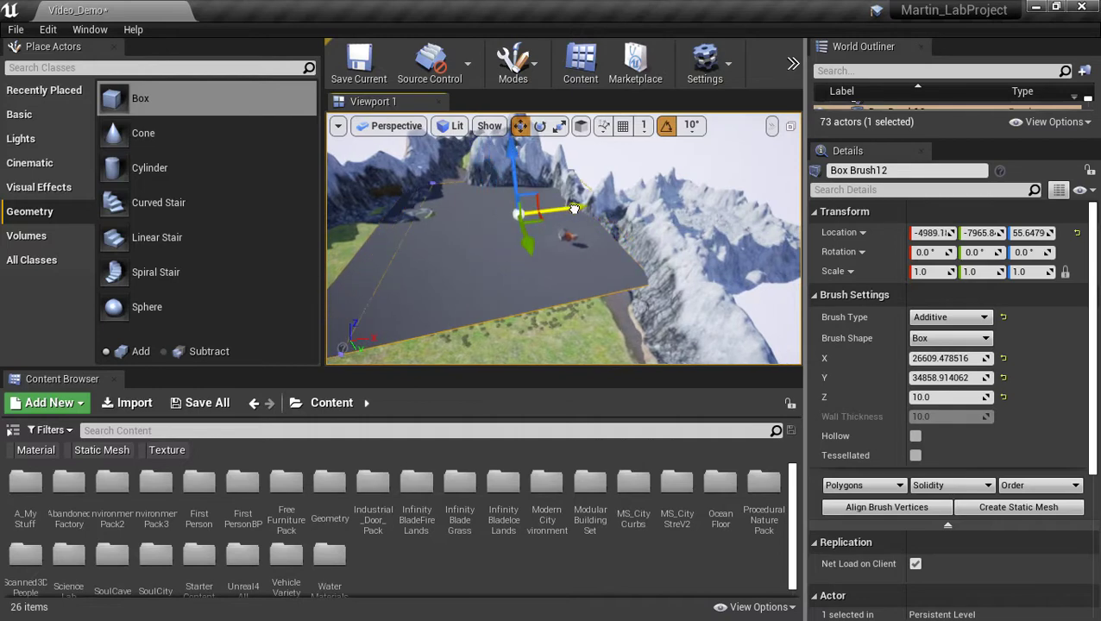
Nudge the slab's height, then look over the paved area, cliffs and river.
{"action": "mouse_move", "coordinate": [571, 208]}
{"action": "right_mouse_down"}
{"action": "mouse_move", "coordinate": [613, 211]}
{"action": "mouse_move", "coordinate": [593, 219]}
{"action": "right_mouse_up"}
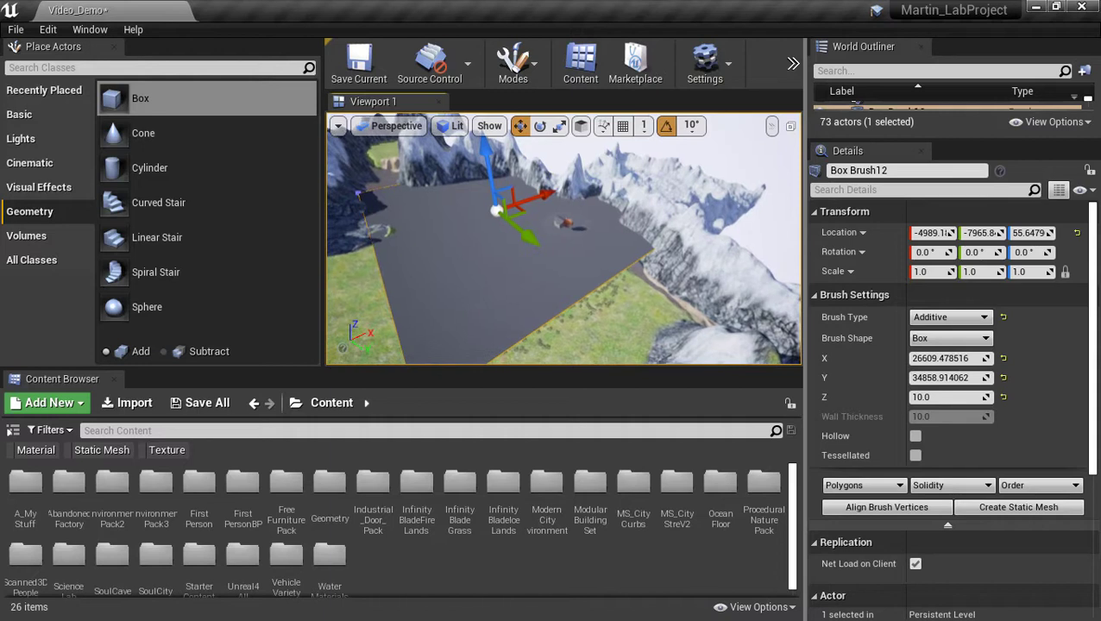
{"action": "right_click_drag", "start_coordinate": [581, 303], "coordinate": [585, 299]}
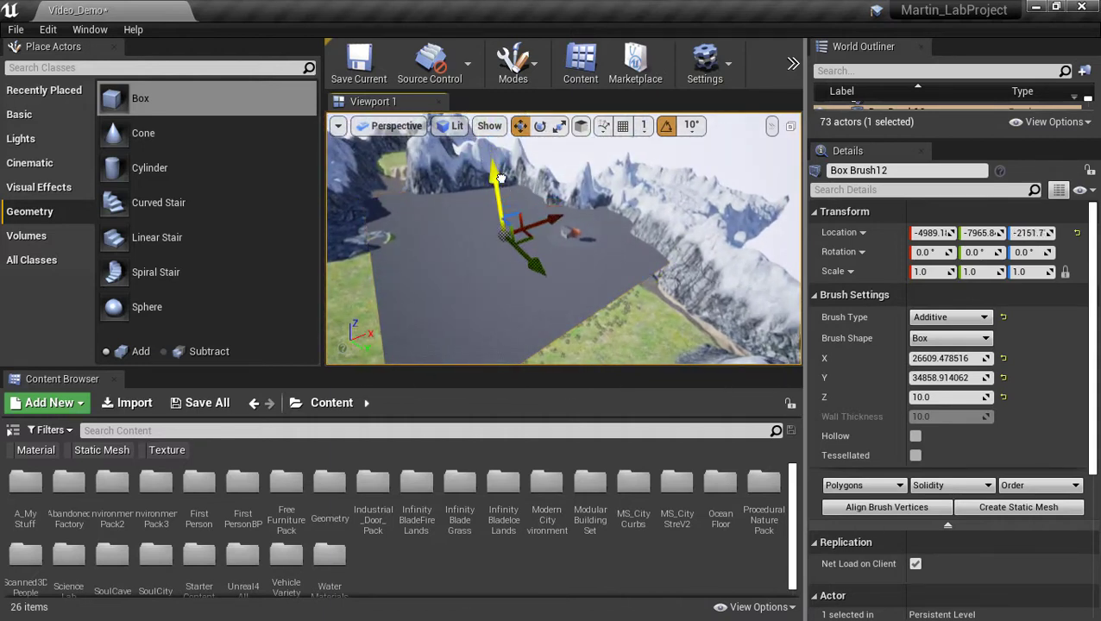
{"action": "left_click_drag", "start_coordinate": [512, 193], "coordinate": [512, 193]}
{"action": "mouse_move", "coordinate": [556, 328]}
{"action": "right_mouse_down"}
{"action": "mouse_move", "coordinate": [544, 338]}
{"action": "mouse_move", "coordinate": [595, 275]}
{"action": "mouse_move", "coordinate": [620, 283]}
{"action": "mouse_move", "coordinate": [673, 261]}
{"action": "right_mouse_up"}
{"action": "scroll", "coordinate": [621, 283], "scroll_direction": "up", "scroll_amount": 4}
{"action": "scroll", "coordinate": [710, 255], "scroll_direction": "up", "scroll_amount": 4}
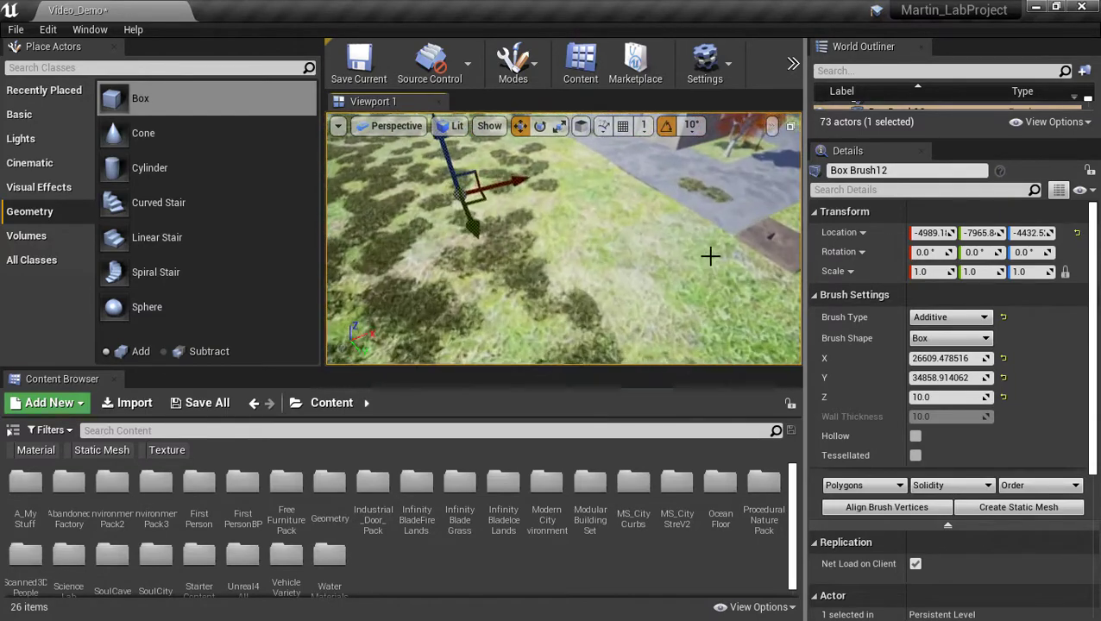
{"action": "right_click_drag", "start_coordinate": [686, 299], "coordinate": [614, 282]}
{"action": "right_click_drag", "start_coordinate": [686, 278], "coordinate": [688, 290]}
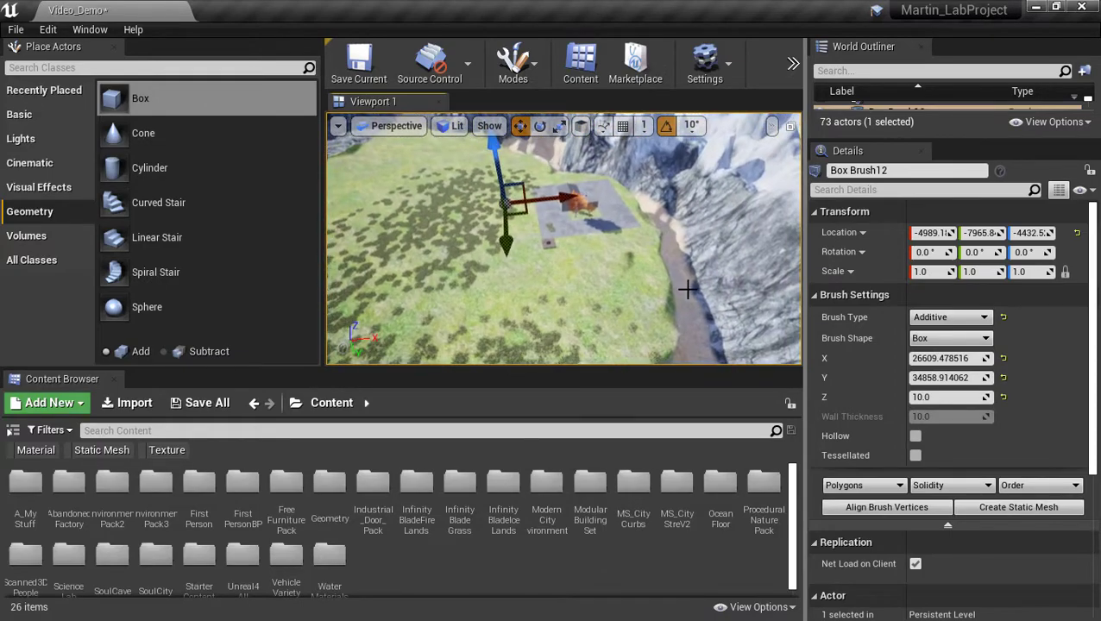
{"action": "right_click_drag", "start_coordinate": [485, 243], "coordinate": [488, 204]}
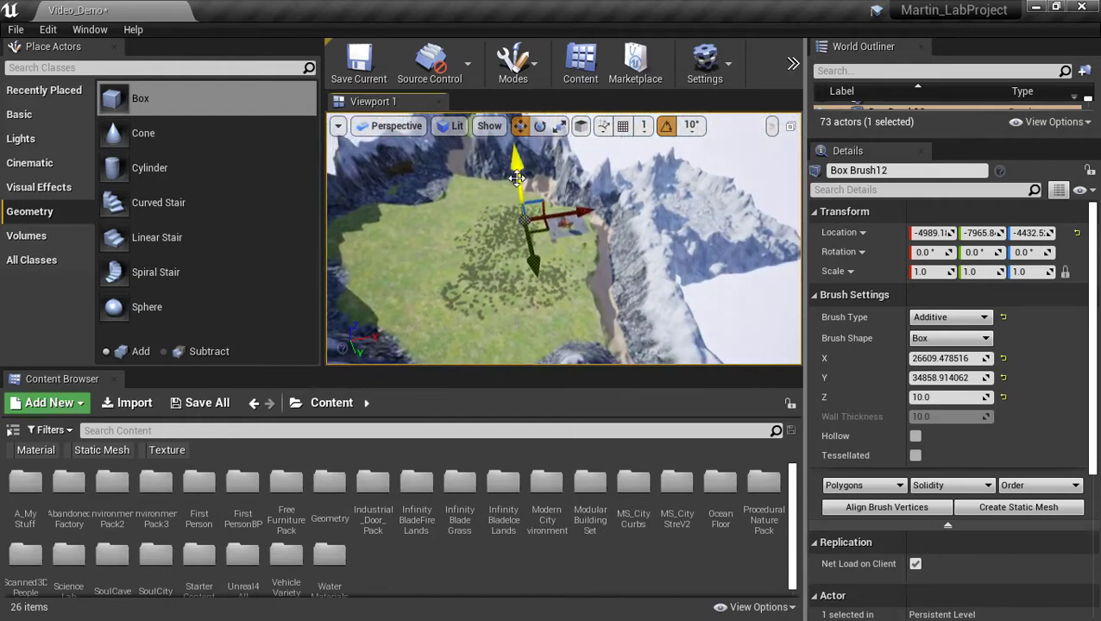
Bring the slab toward the viewer along Y and sink it into the valley to about Z −1038.
{"action": "left_click_drag", "start_coordinate": [518, 183], "coordinate": [515, 137]}
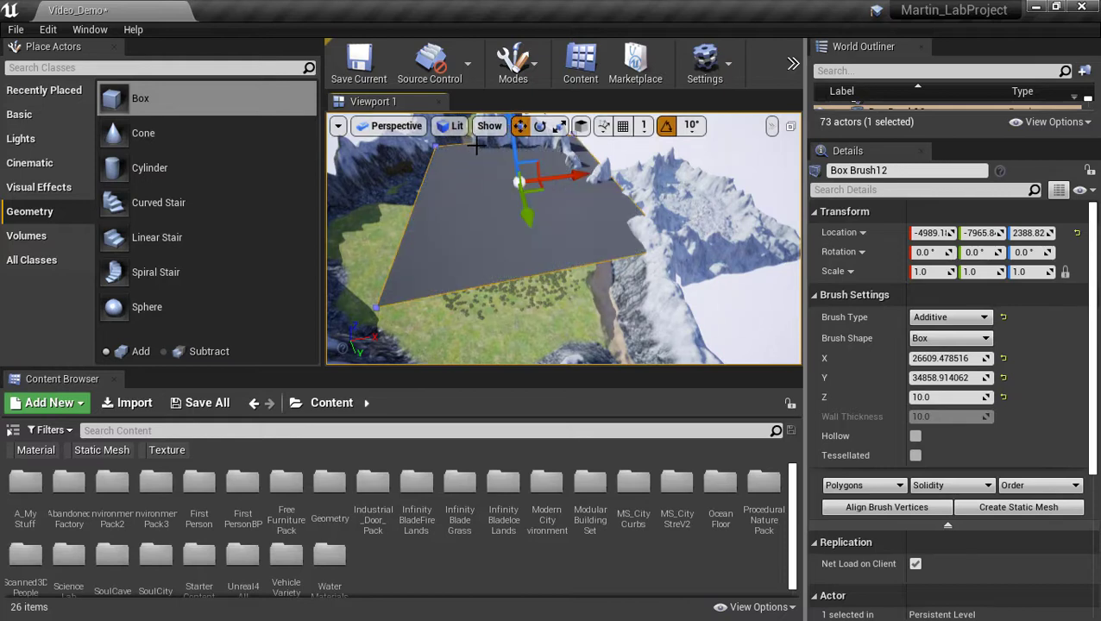
{"action": "mouse_move", "coordinate": [516, 164]}
{"action": "right_mouse_down"}
{"action": "mouse_move", "coordinate": [604, 161]}
{"action": "mouse_move", "coordinate": [606, 143]}
{"action": "mouse_move", "coordinate": [614, 185]}
{"action": "mouse_move", "coordinate": [643, 173]}
{"action": "mouse_move", "coordinate": [454, 226]}
{"action": "mouse_move", "coordinate": [459, 190]}
{"action": "right_mouse_up"}
{"action": "key", "text": "a"}
{"action": "key", "text": "s"}
{"action": "right_click_drag", "start_coordinate": [640, 238], "coordinate": [656, 238]}
{"action": "key", "text": "d"}
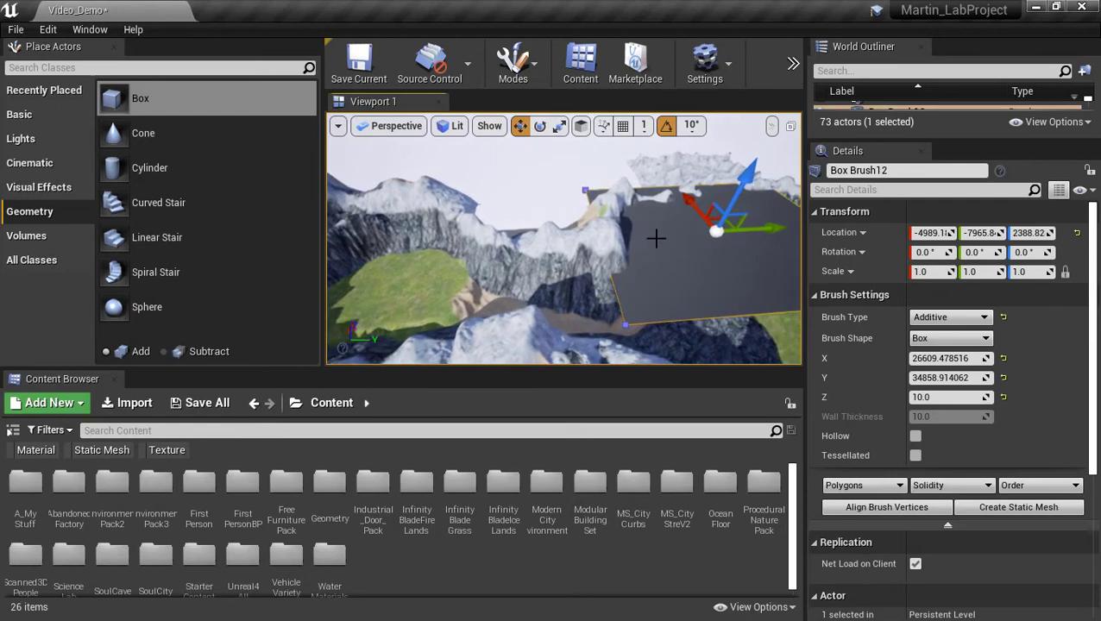
{"action": "left_click_drag", "start_coordinate": [765, 236], "coordinate": [651, 237]}
{"action": "left_click_drag", "start_coordinate": [597, 179], "coordinate": [598, 210]}
{"action": "mouse_move", "coordinate": [598, 210]}
{"action": "right_mouse_down"}
{"action": "mouse_move", "coordinate": [584, 264]}
{"action": "mouse_move", "coordinate": [518, 257]}
{"action": "mouse_move", "coordinate": [491, 228]}
{"action": "mouse_move", "coordinate": [504, 185]}
{"action": "right_mouse_up"}
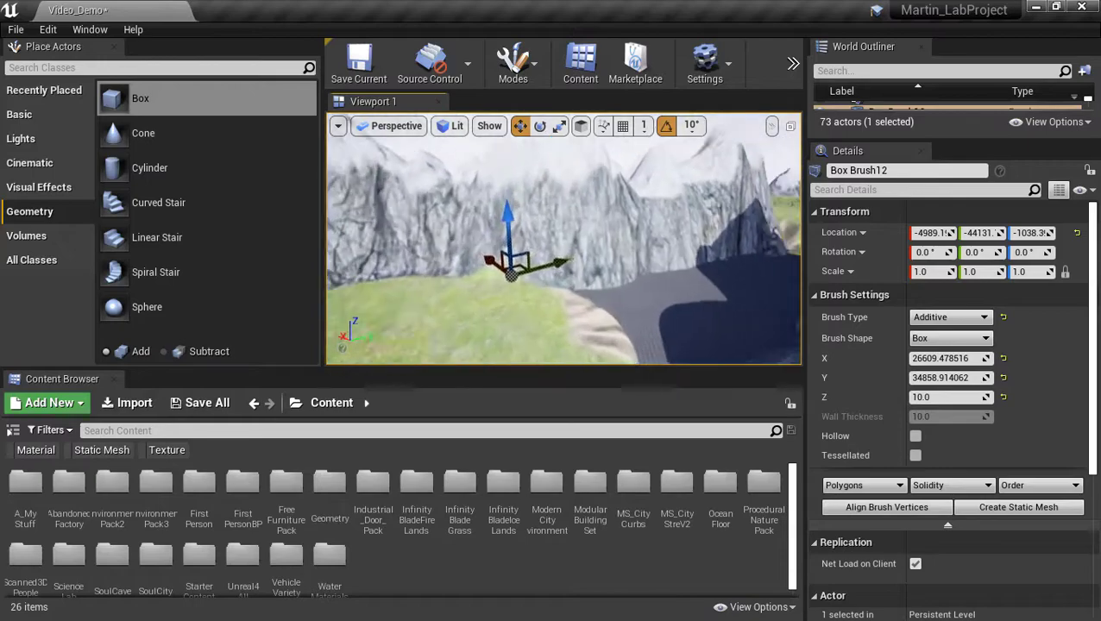
Fly over and around the slab at Y −44131 and the house, back toward the mountains.
{"action": "right_click_drag", "start_coordinate": [562, 239], "coordinate": [527, 285]}
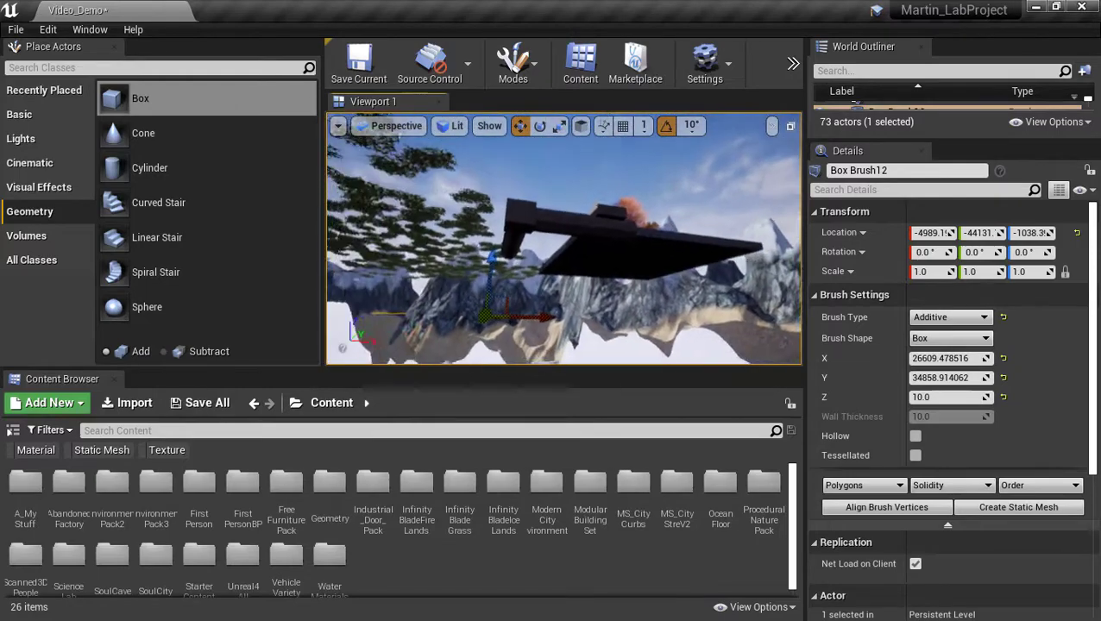
{"action": "right_click_drag", "start_coordinate": [563, 239], "coordinate": [637, 286]}
{"action": "mouse_move", "coordinate": [678, 246]}
{"action": "right_mouse_down"}
{"action": "mouse_move", "coordinate": [677, 270]}
{"action": "mouse_move", "coordinate": [480, 198]}
{"action": "mouse_move", "coordinate": [561, 220]}
{"action": "mouse_move", "coordinate": [656, 267]}
{"action": "mouse_move", "coordinate": [657, 291]}
{"action": "mouse_move", "coordinate": [646, 299]}
{"action": "mouse_move", "coordinate": [614, 292]}
{"action": "right_mouse_up"}
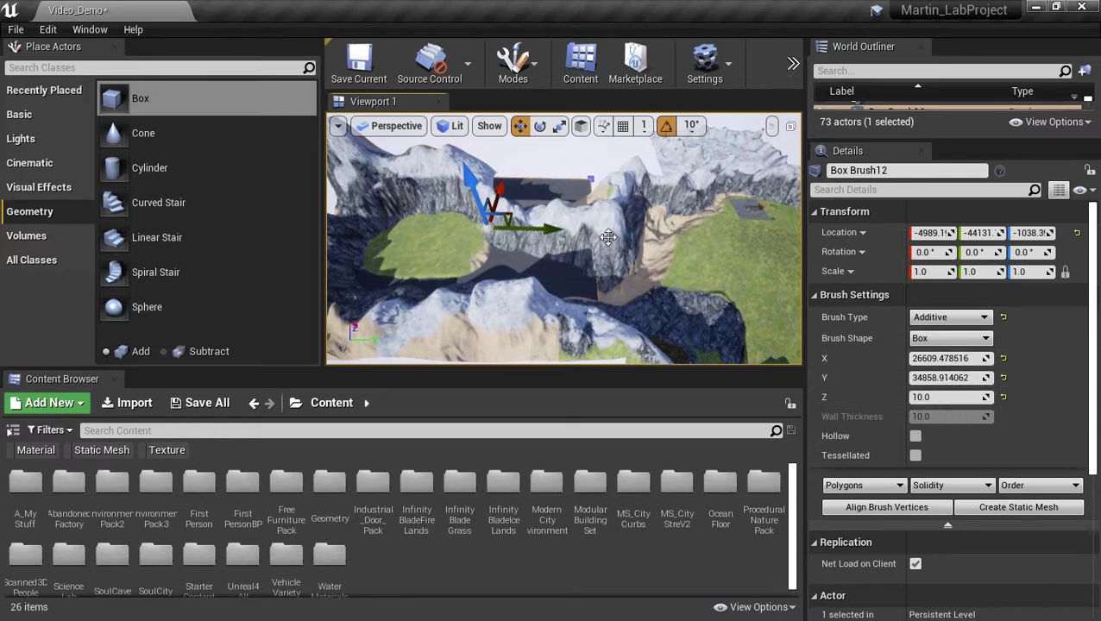
Lengthen the brush to about 55853 on Y and slide it to roughly Y −33697.
{"action": "left_click_drag", "start_coordinate": [947, 378], "coordinate": [979, 378]}
{"action": "mouse_move", "coordinate": [591, 224]}
{"action": "right_mouse_down"}
{"action": "mouse_move", "coordinate": [544, 226]}
{"action": "mouse_move", "coordinate": [608, 241]}
{"action": "right_mouse_up"}
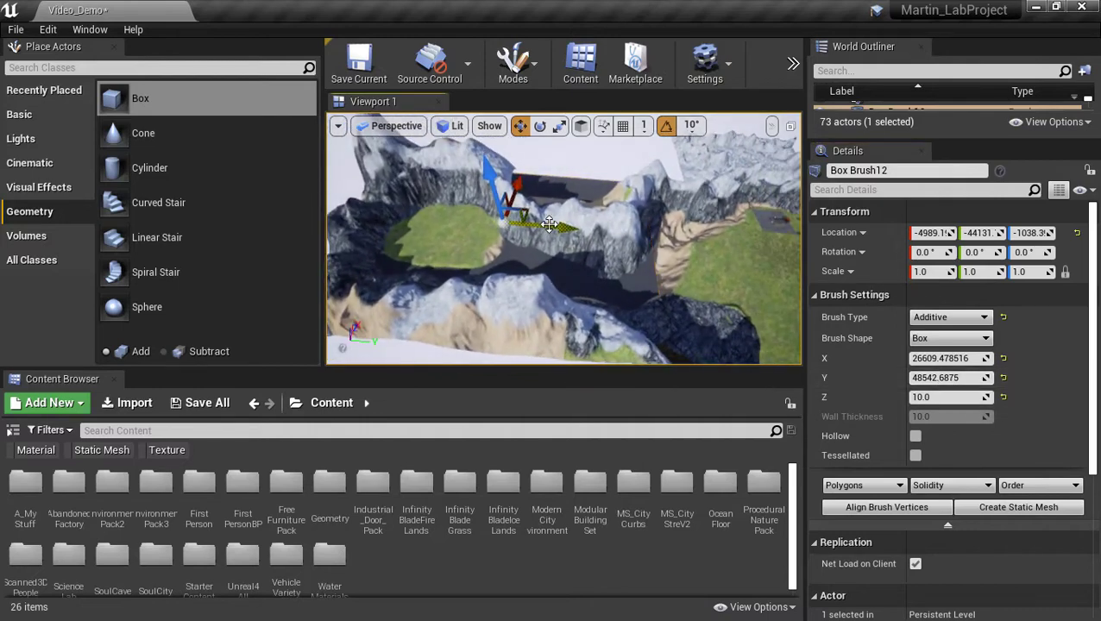
{"action": "mouse_move", "coordinate": [548, 223]}
{"action": "left_mouse_down"}
{"action": "mouse_move", "coordinate": [621, 233]}
{"action": "mouse_move", "coordinate": [588, 232]}
{"action": "left_mouse_up"}
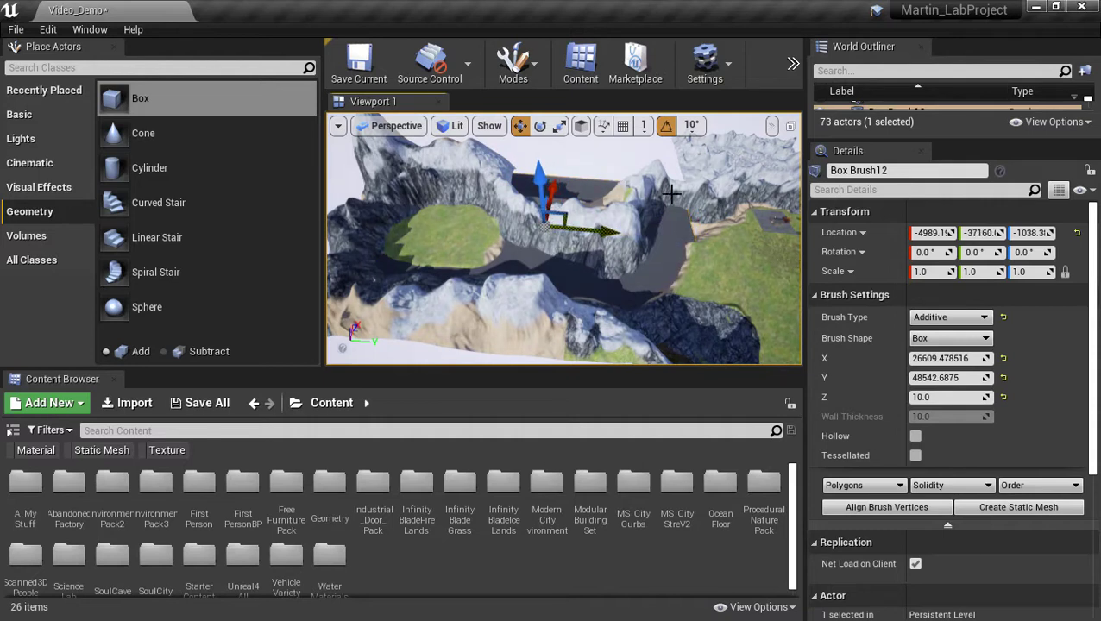
{"action": "mouse_move", "coordinate": [951, 380]}
{"action": "left_mouse_down"}
{"action": "mouse_move", "coordinate": [989, 380]}
{"action": "mouse_move", "coordinate": [979, 381]}
{"action": "left_mouse_up"}
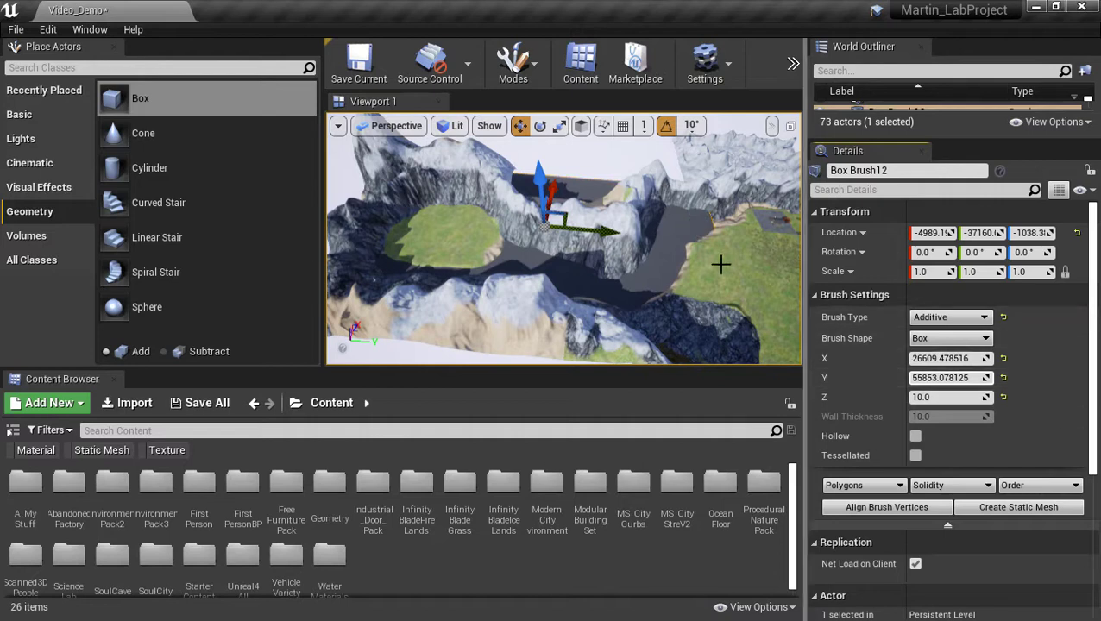
{"action": "left_click_drag", "start_coordinate": [606, 231], "coordinate": [642, 229]}
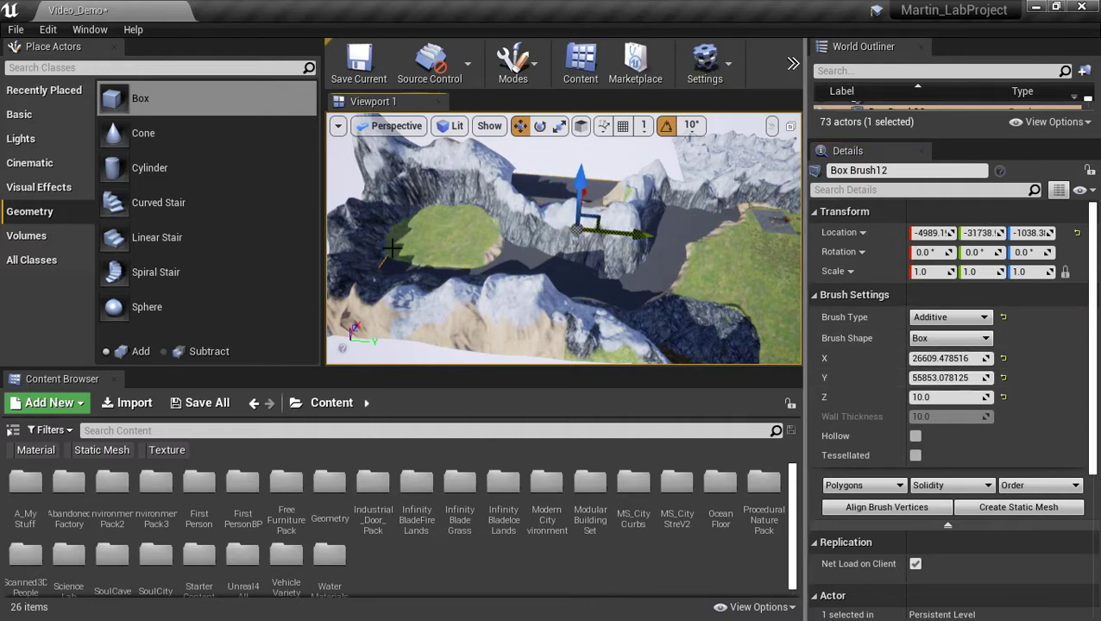
{"action": "left_click_drag", "start_coordinate": [642, 232], "coordinate": [628, 234]}
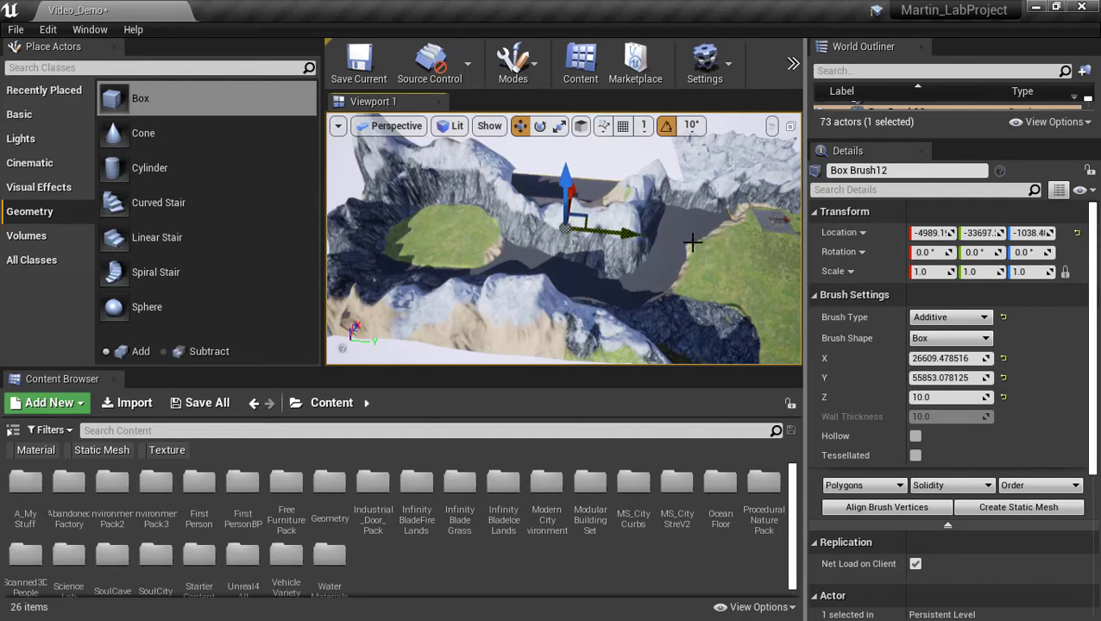
{"action": "right_click_drag", "start_coordinate": [692, 242], "coordinate": [703, 246]}
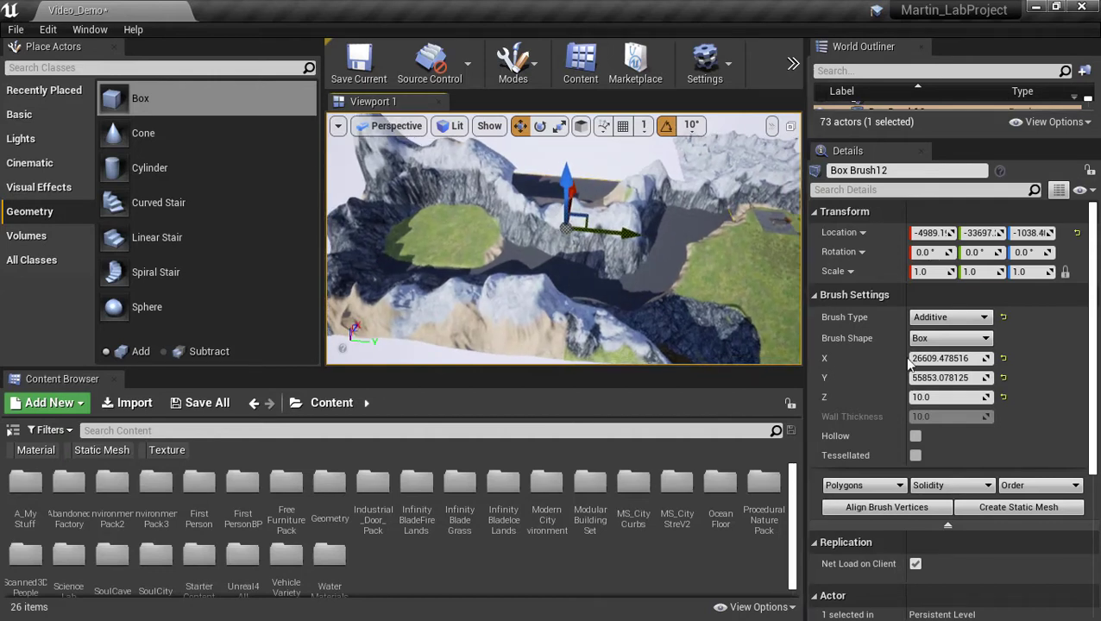
{"action": "left_click", "coordinate": [952, 379]}
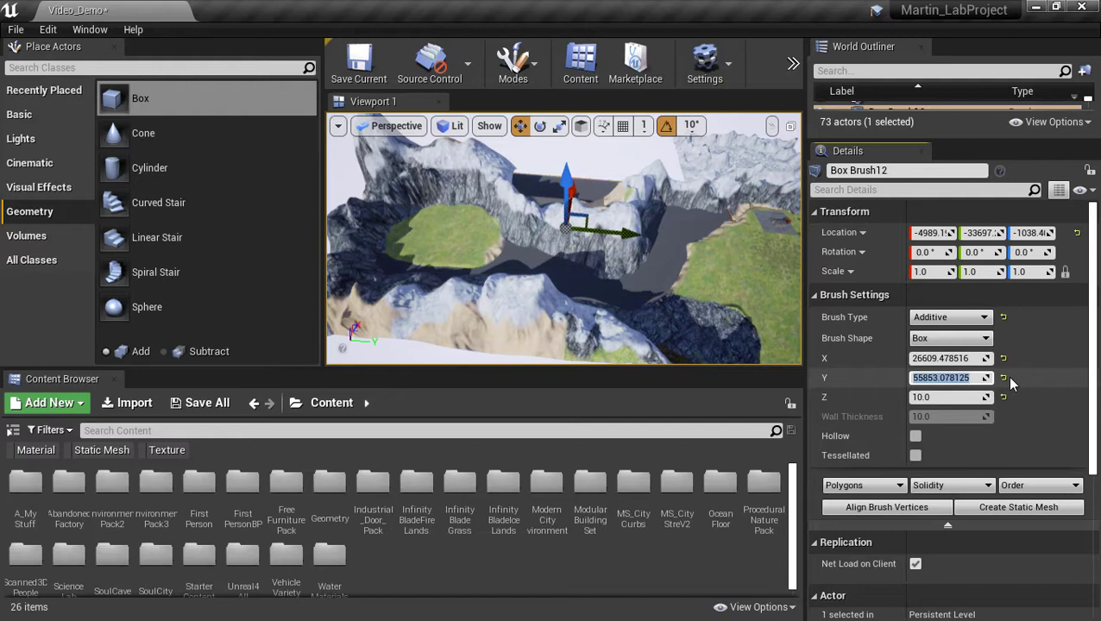
Set the brush's Y length to 56000, then 60000, and realign it to about Y −31169.
{"action": "type", "text": "5600"}
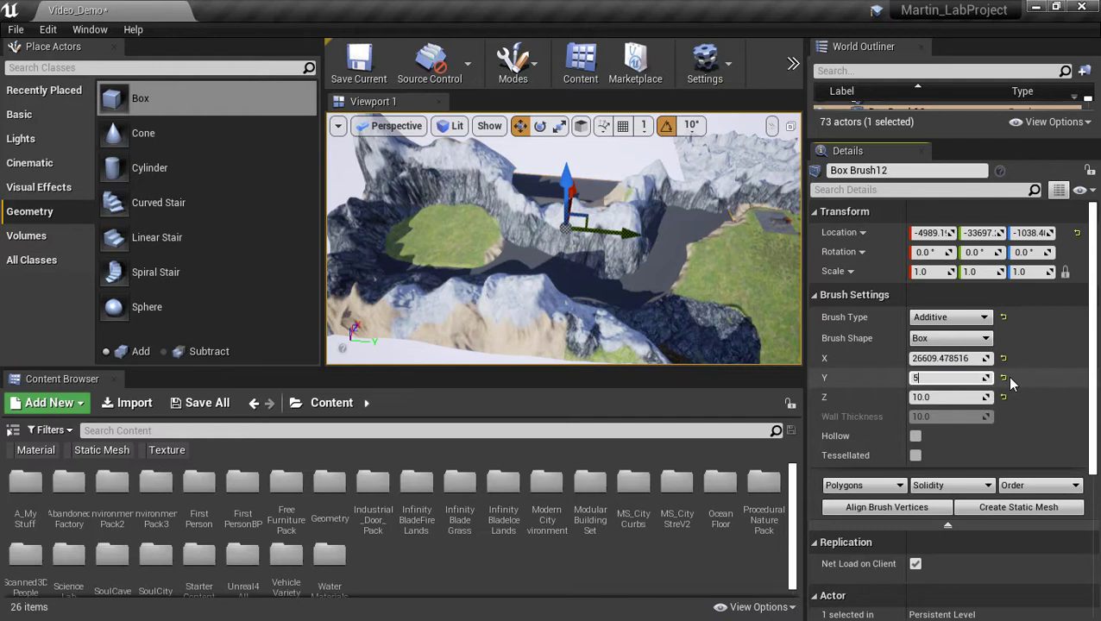
{"action": "type", "text": "0"}
{"action": "key", "text": "Return"}
{"action": "mouse_move", "coordinate": [618, 233]}
{"action": "left_mouse_down"}
{"action": "mouse_move", "coordinate": [635, 234]}
{"action": "mouse_move", "coordinate": [625, 239]}
{"action": "left_mouse_up"}
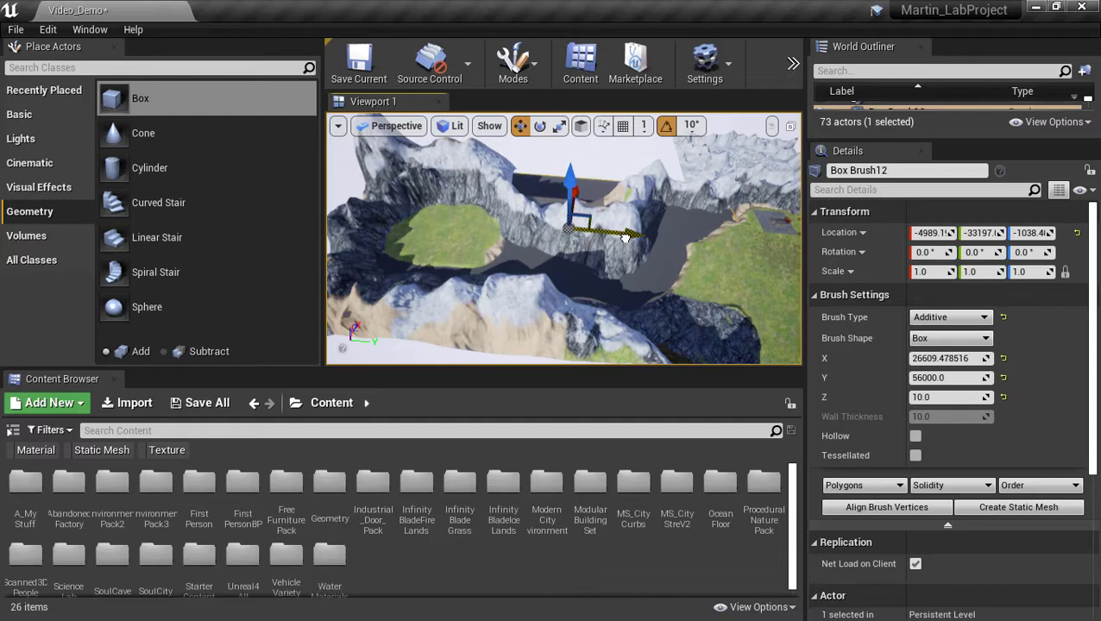
{"action": "left_click", "coordinate": [945, 378]}
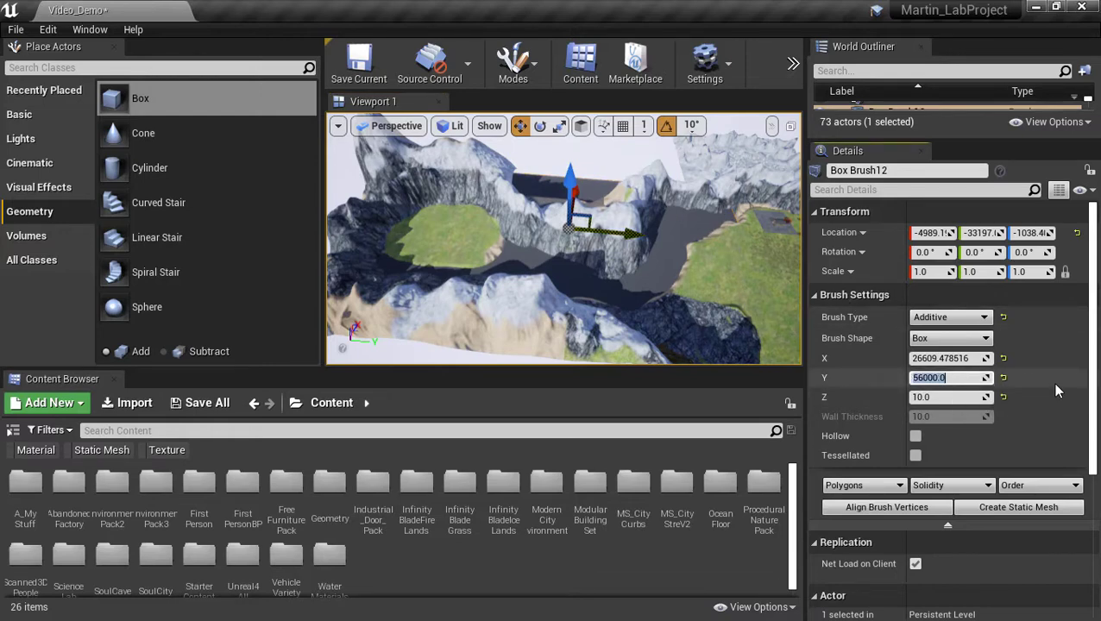
{"action": "type", "text": "60000"}
{"action": "key", "text": "Return"}
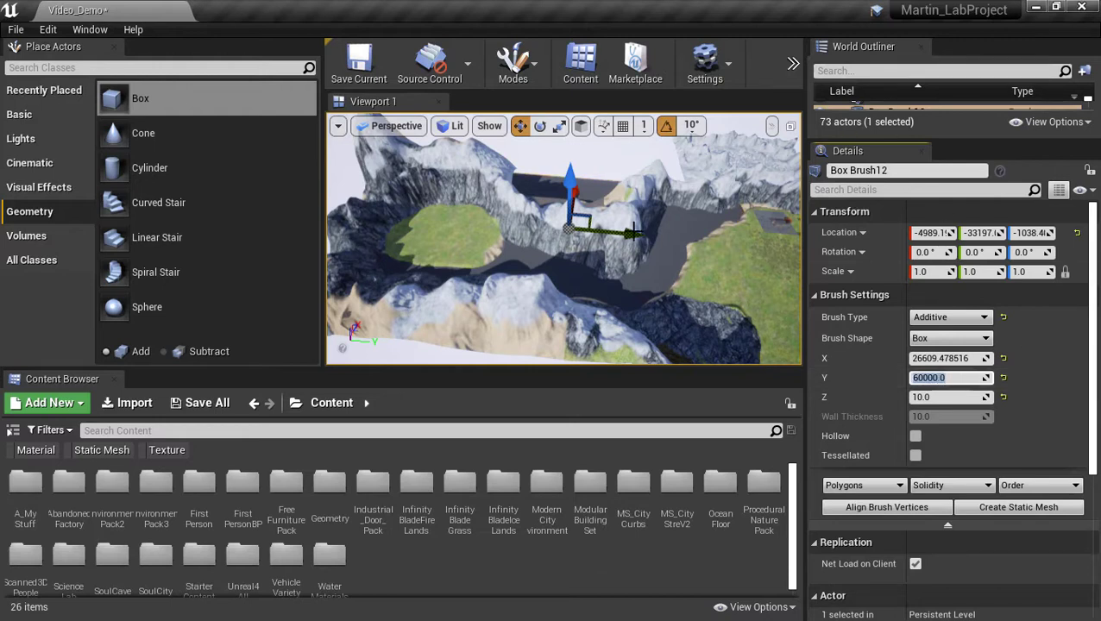
{"action": "left_click_drag", "start_coordinate": [643, 231], "coordinate": [646, 231]}
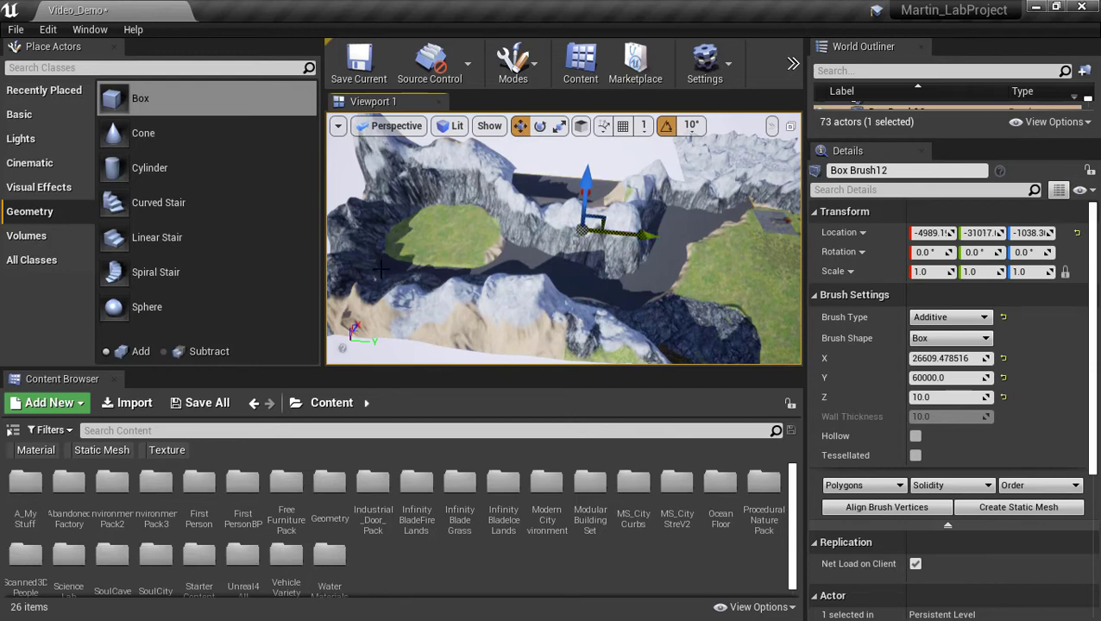
{"action": "mouse_move", "coordinate": [639, 234]}
{"action": "left_mouse_down"}
{"action": "mouse_move", "coordinate": [658, 235]}
{"action": "mouse_move", "coordinate": [637, 234]}
{"action": "left_mouse_up"}
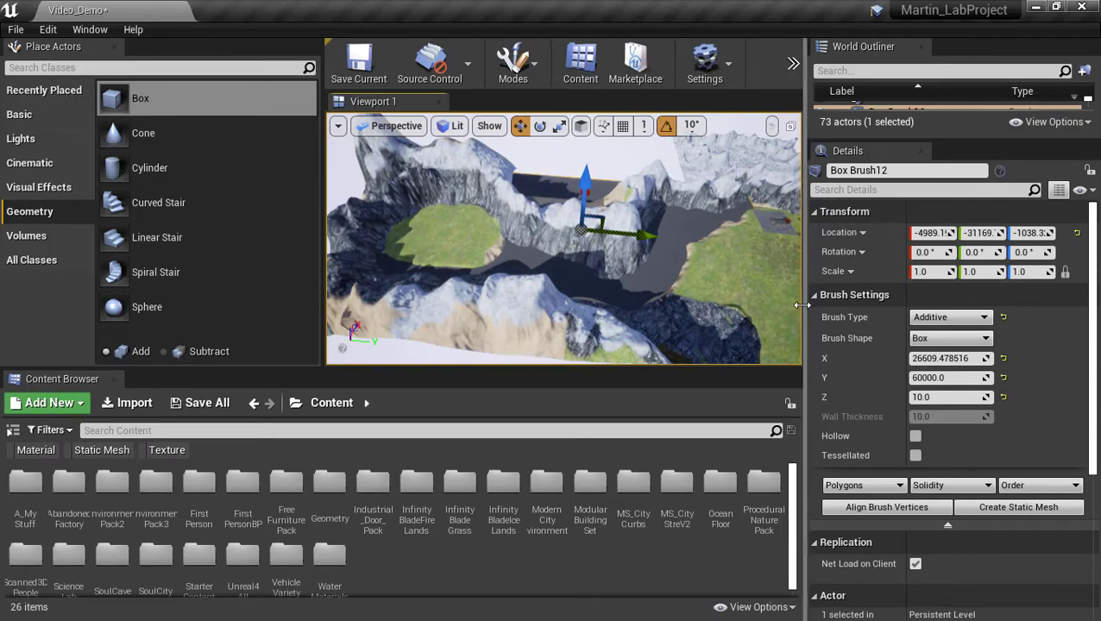
Fly over the meadow, rocks and valley to inspect the 60000-long slab.
{"action": "mouse_move", "coordinate": [784, 274]}
{"action": "right_mouse_down"}
{"action": "mouse_move", "coordinate": [509, 334]}
{"action": "mouse_move", "coordinate": [656, 190]}
{"action": "right_mouse_up"}
{"action": "mouse_move", "coordinate": [644, 281]}
{"action": "right_mouse_down"}
{"action": "mouse_move", "coordinate": [729, 297]}
{"action": "mouse_move", "coordinate": [906, 296]}
{"action": "mouse_move", "coordinate": [886, 211]}
{"action": "mouse_move", "coordinate": [988, 251]}
{"action": "right_mouse_up"}
{"action": "mouse_move", "coordinate": [639, 254]}
{"action": "right_mouse_down"}
{"action": "mouse_move", "coordinate": [573, 251]}
{"action": "mouse_move", "coordinate": [673, 207]}
{"action": "right_mouse_up"}
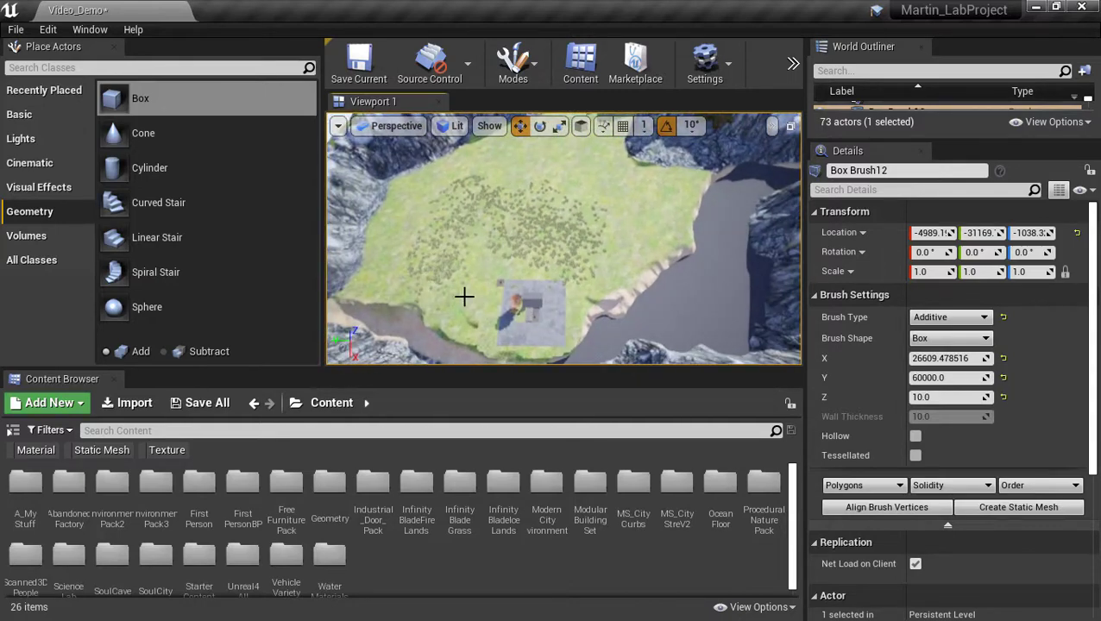
{"action": "right_click_drag", "start_coordinate": [564, 239], "coordinate": [755, 228]}
{"action": "key", "text": "w"}
{"action": "right_click_drag", "start_coordinate": [655, 250], "coordinate": [678, 195]}
{"action": "key", "text": "w"}
{"action": "key", "text": "w"}
{"action": "mouse_move", "coordinate": [564, 239]}
{"action": "right_mouse_down"}
{"action": "mouse_move", "coordinate": [574, 298]}
{"action": "mouse_move", "coordinate": [604, 246]}
{"action": "mouse_move", "coordinate": [578, 240]}
{"action": "mouse_move", "coordinate": [591, 243]}
{"action": "right_mouse_up"}
{"action": "key", "text": "s"}
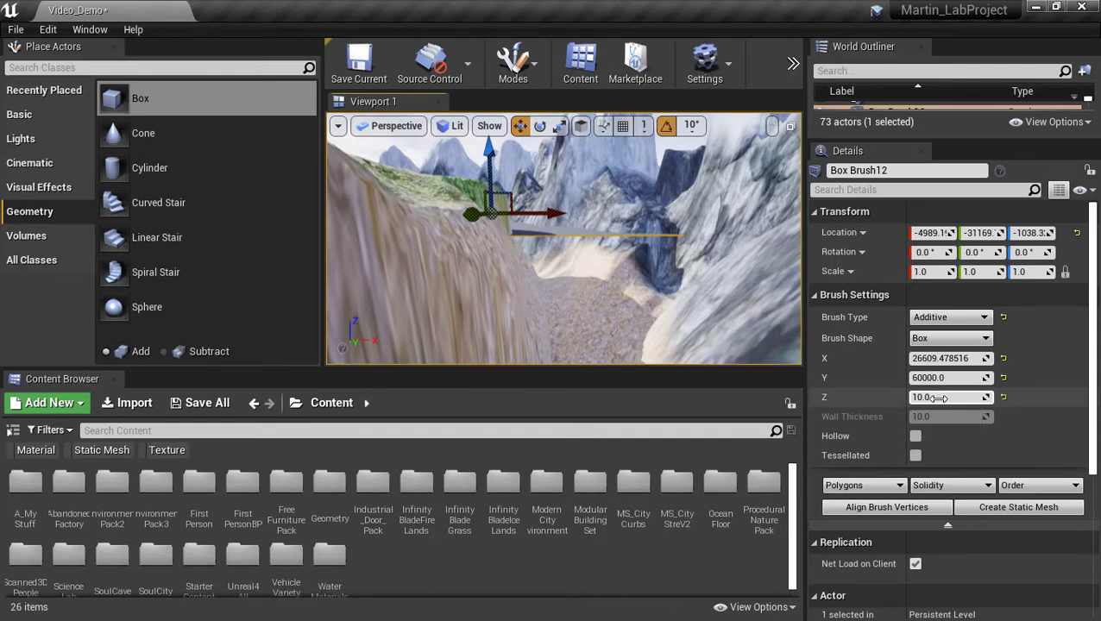
Raise the slab above the valley to a Location Z of about 1312.06.
{"action": "left_click", "coordinate": [939, 398]}
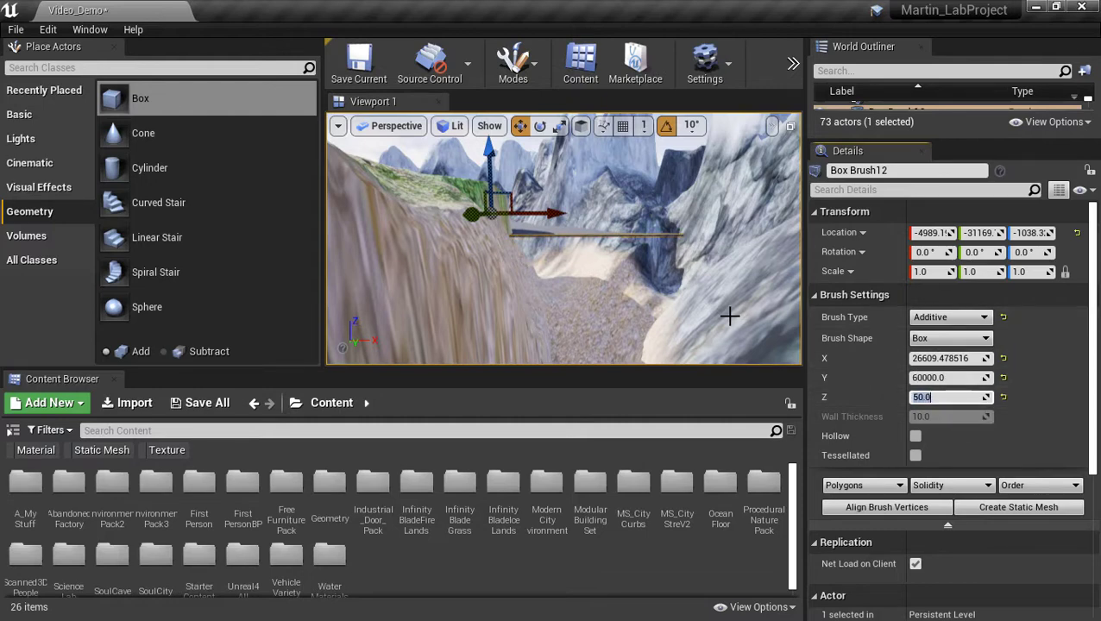
{"action": "mouse_move", "coordinate": [730, 315]}
{"action": "right_mouse_down"}
{"action": "mouse_move", "coordinate": [730, 281]}
{"action": "mouse_move", "coordinate": [733, 345]}
{"action": "mouse_move", "coordinate": [781, 341]}
{"action": "mouse_move", "coordinate": [781, 276]}
{"action": "right_mouse_up"}
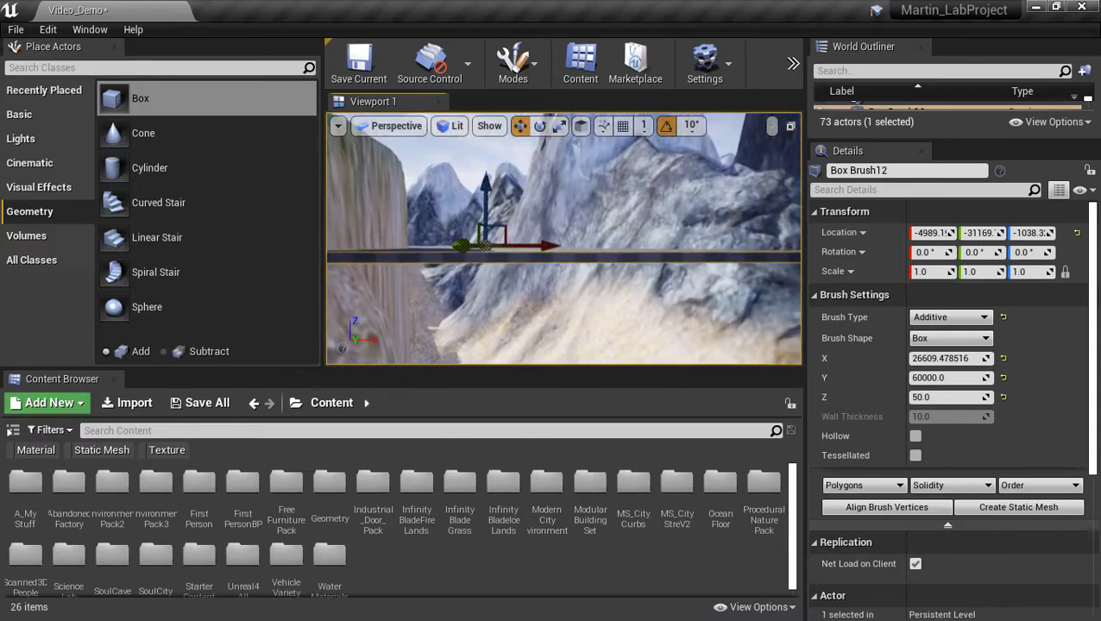
{"action": "mouse_move", "coordinate": [636, 278]}
{"action": "right_mouse_down"}
{"action": "mouse_move", "coordinate": [587, 285]}
{"action": "mouse_move", "coordinate": [561, 329]}
{"action": "mouse_move", "coordinate": [496, 306]}
{"action": "right_mouse_up"}
{"action": "left_click_drag", "start_coordinate": [504, 162], "coordinate": [504, 147]}
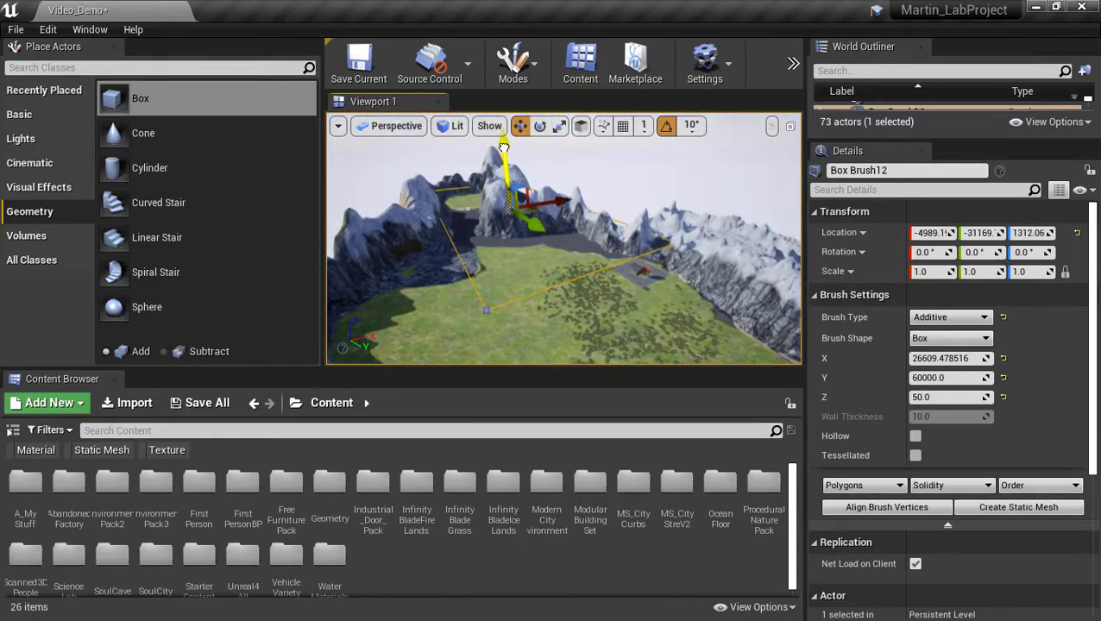
{"action": "mouse_move", "coordinate": [550, 216]}
{"action": "right_mouse_down"}
{"action": "mouse_move", "coordinate": [590, 233]}
{"action": "mouse_move", "coordinate": [557, 240]}
{"action": "mouse_move", "coordinate": [583, 237]}
{"action": "mouse_move", "coordinate": [556, 224]}
{"action": "mouse_move", "coordinate": [607, 241]}
{"action": "right_mouse_up"}
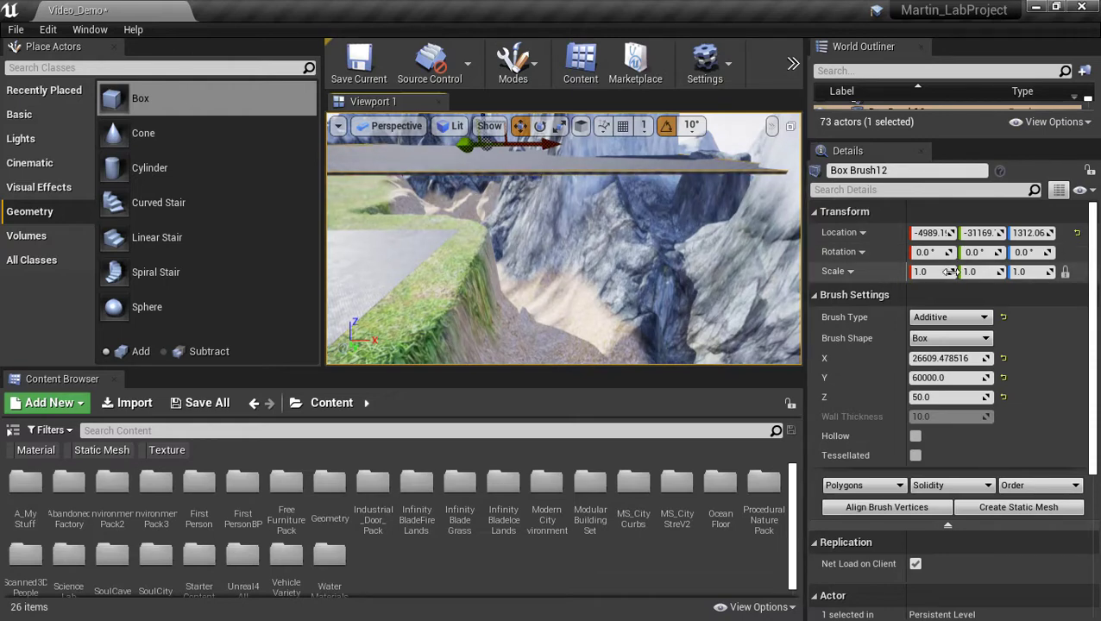
Frame the slab and thicken its Z size to 200.
{"action": "key", "text": "f"}
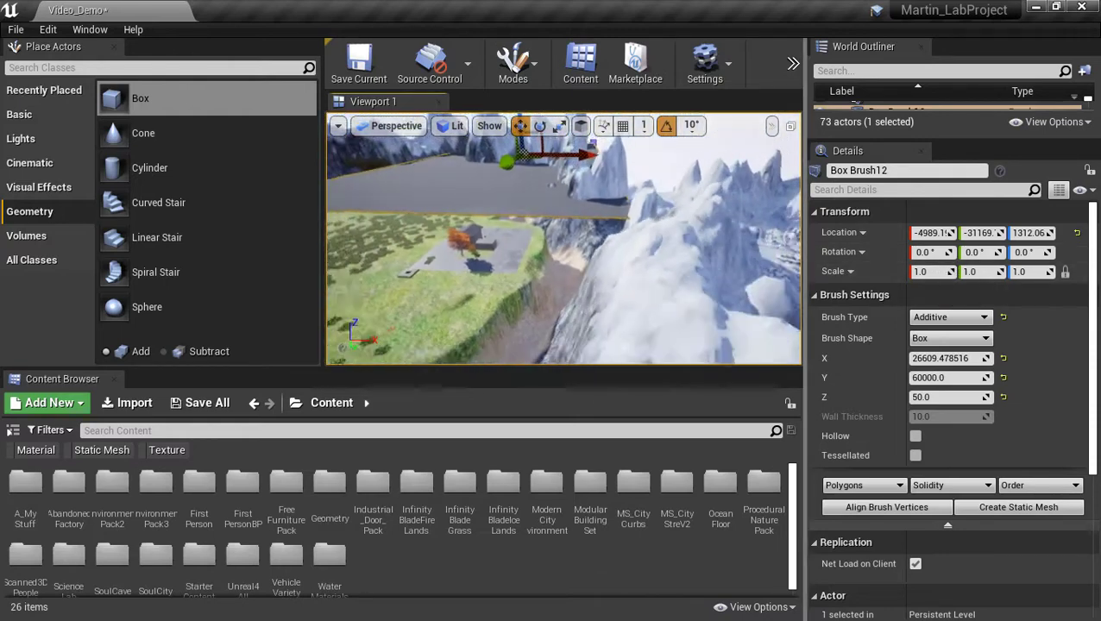
{"action": "key", "text": "w"}
{"action": "mouse_move", "coordinate": [564, 238]}
{"action": "right_mouse_down"}
{"action": "mouse_move", "coordinate": [569, 321]}
{"action": "mouse_move", "coordinate": [570, 250]}
{"action": "right_mouse_up"}
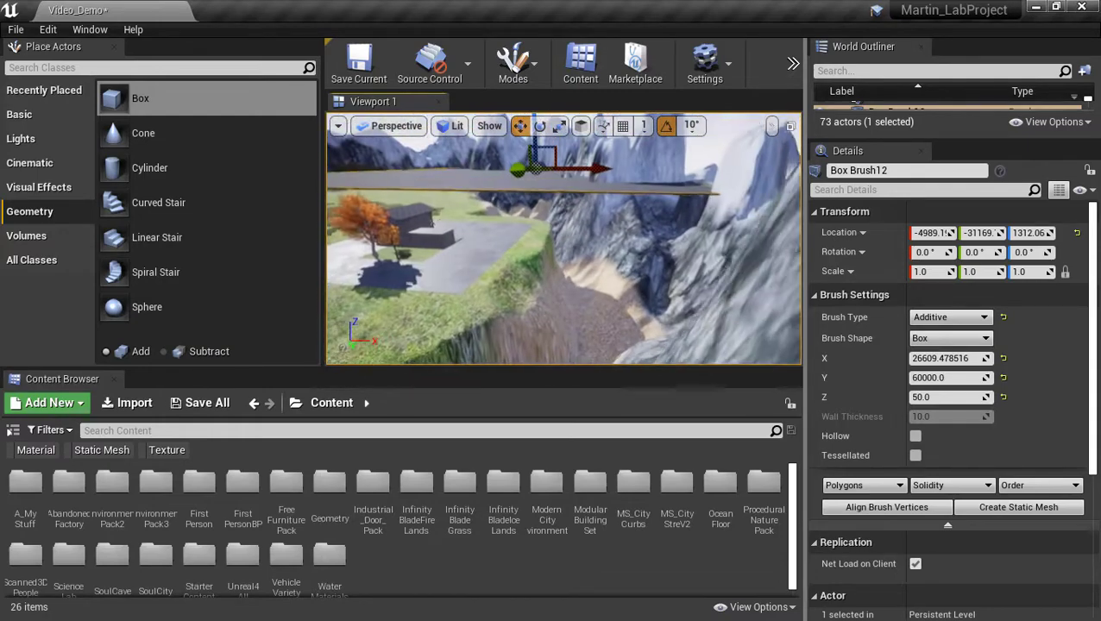
{"action": "left_click", "coordinate": [944, 398]}
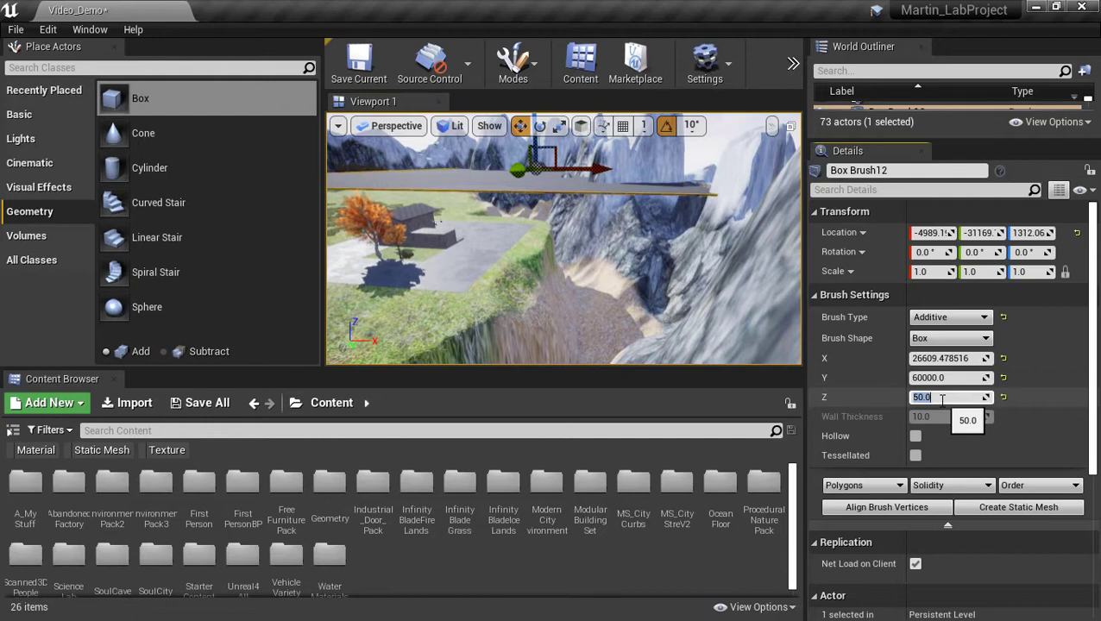
{"action": "key", "text": "Return"}
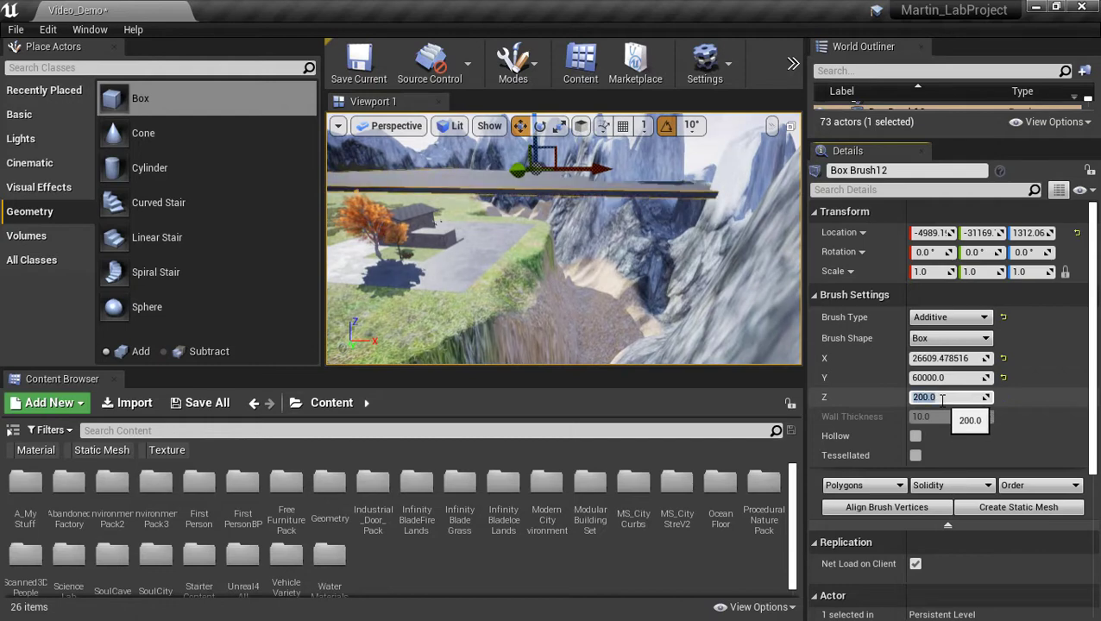
{"action": "mouse_move", "coordinate": [590, 246]}
{"action": "right_mouse_down"}
{"action": "mouse_move", "coordinate": [592, 269]}
{"action": "mouse_move", "coordinate": [590, 207]}
{"action": "mouse_move", "coordinate": [595, 293]}
{"action": "mouse_move", "coordinate": [589, 190]}
{"action": "mouse_move", "coordinate": [590, 259]}
{"action": "mouse_move", "coordinate": [457, 188]}
{"action": "right_mouse_up"}
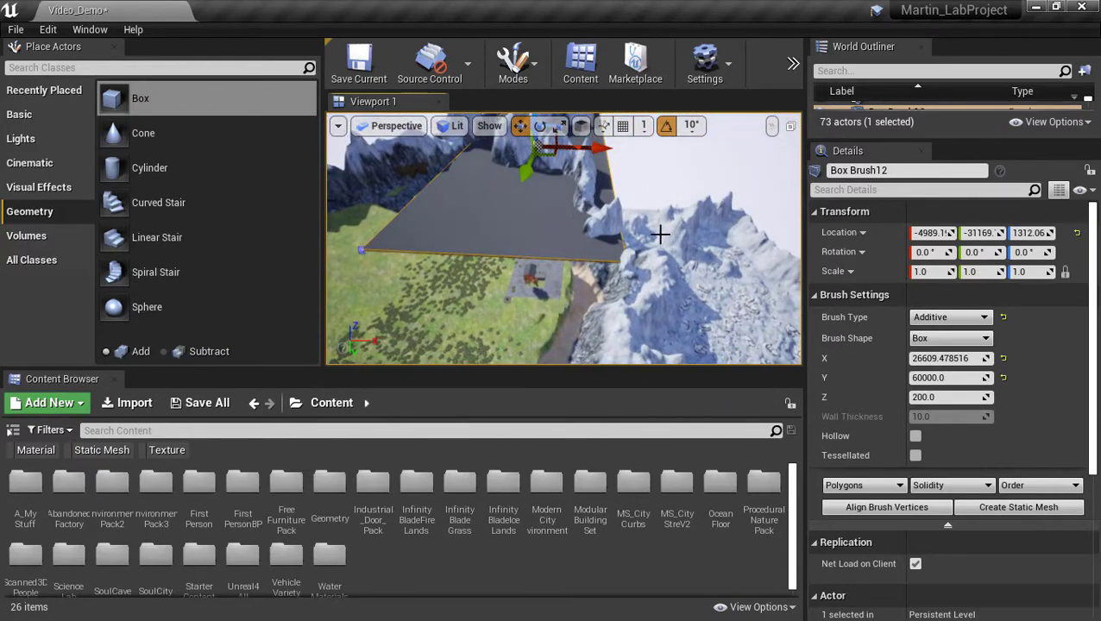
Enter 26000 as the brush's X size, giving a 26000 × 60000 × 200 slab.
{"action": "left_click", "coordinate": [963, 359]}
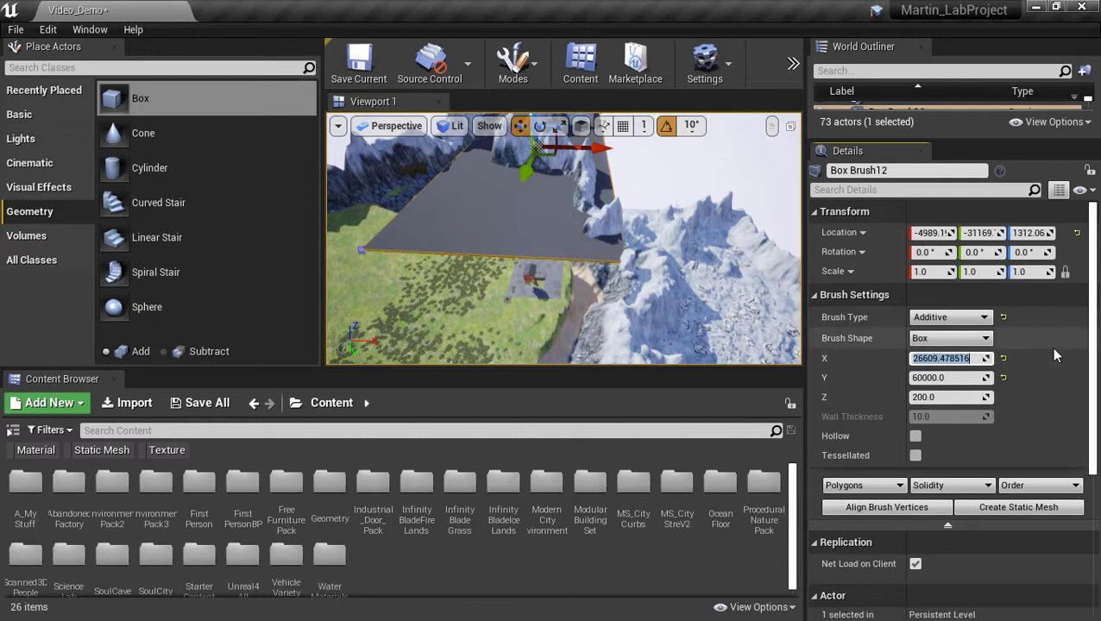
{"action": "type", "text": "26000"}
{"action": "key", "text": "Return"}
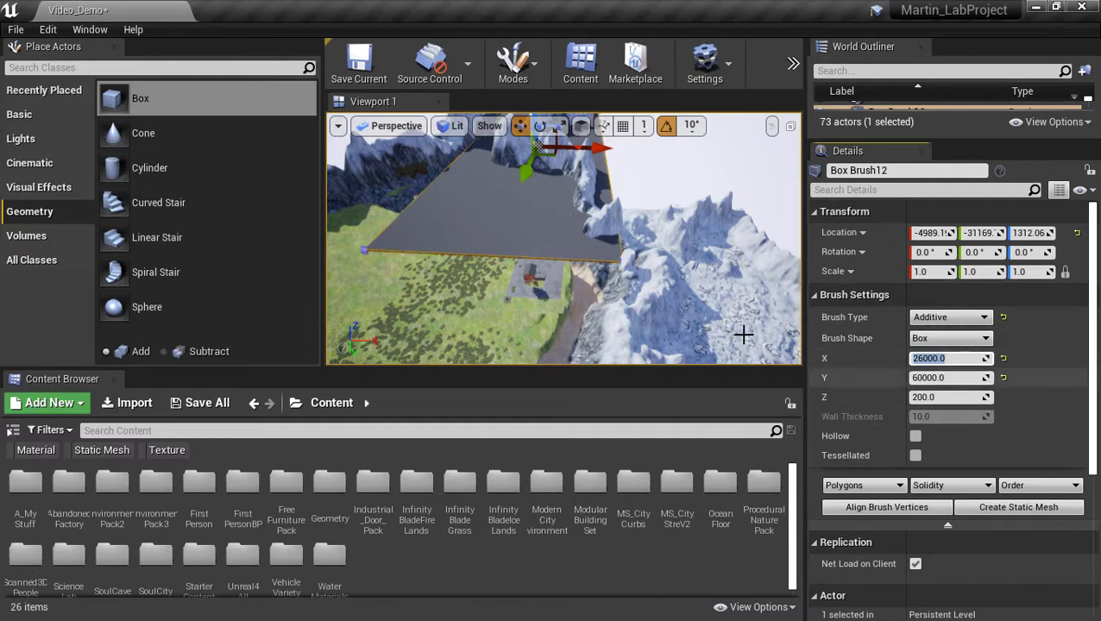
Switch the editor to Brush Editing mode and fly the view toward the brush.
{"action": "left_click", "coordinate": [516, 65]}
{"action": "left_click", "coordinate": [561, 169]}
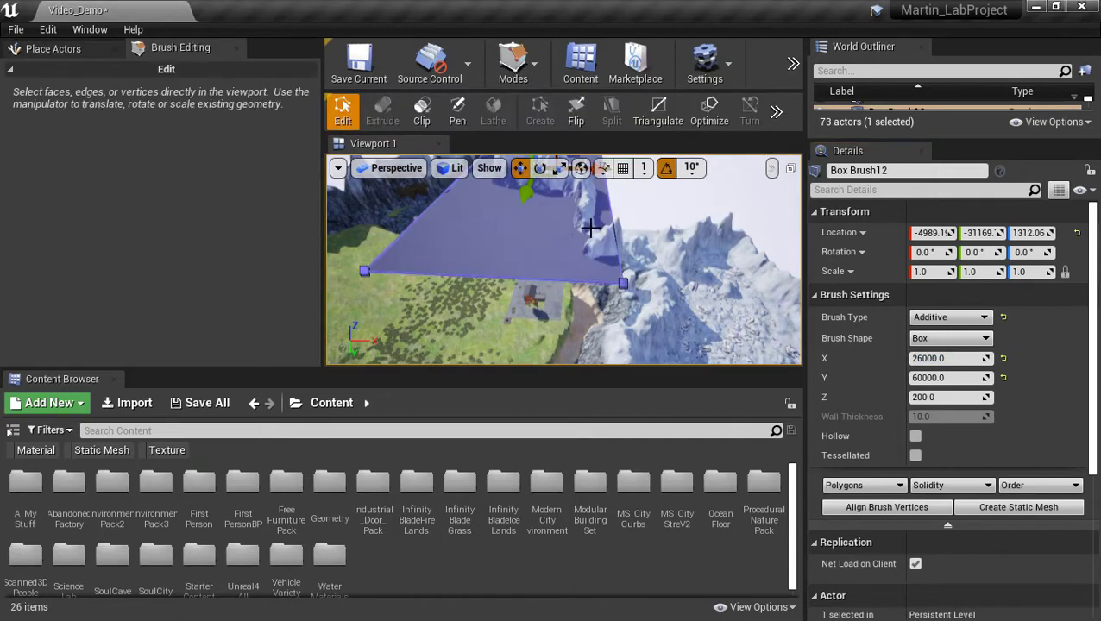
{"action": "mouse_move", "coordinate": [517, 251]}
{"action": "right_mouse_down"}
{"action": "mouse_move", "coordinate": [528, 280]}
{"action": "mouse_move", "coordinate": [523, 245]}
{"action": "mouse_move", "coordinate": [529, 275]}
{"action": "mouse_move", "coordinate": [560, 283]}
{"action": "mouse_move", "coordinate": [542, 274]}
{"action": "right_mouse_up"}
{"action": "key", "text": "w"}
{"action": "key", "text": "s"}
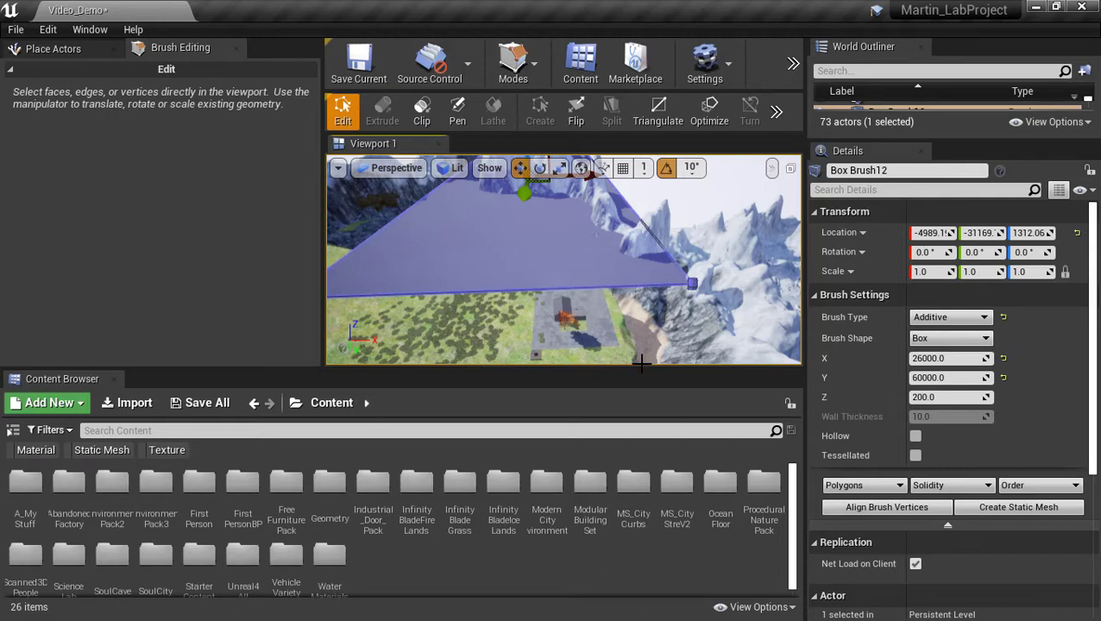
Narrow the brush's X size to 5000, leaving a 5000 × 60000 × 200 strip.
{"action": "right_click_drag", "start_coordinate": [604, 337], "coordinate": [593, 240]}
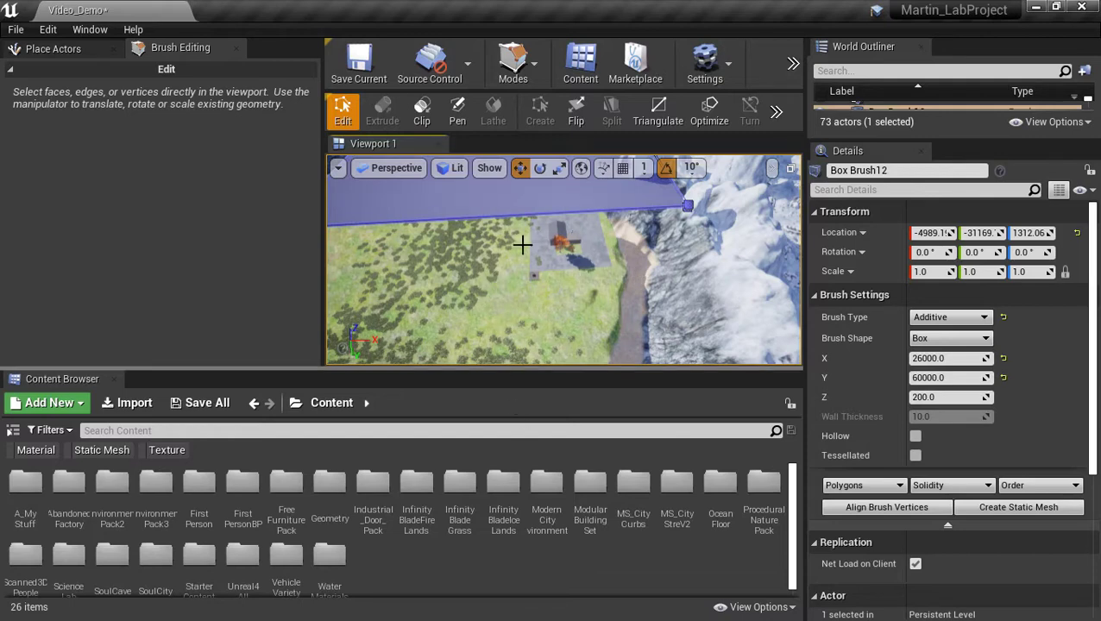
{"action": "mouse_move", "coordinate": [574, 247]}
{"action": "right_mouse_down"}
{"action": "mouse_move", "coordinate": [529, 238]}
{"action": "mouse_move", "coordinate": [535, 205]}
{"action": "mouse_move", "coordinate": [569, 165]}
{"action": "right_mouse_up"}
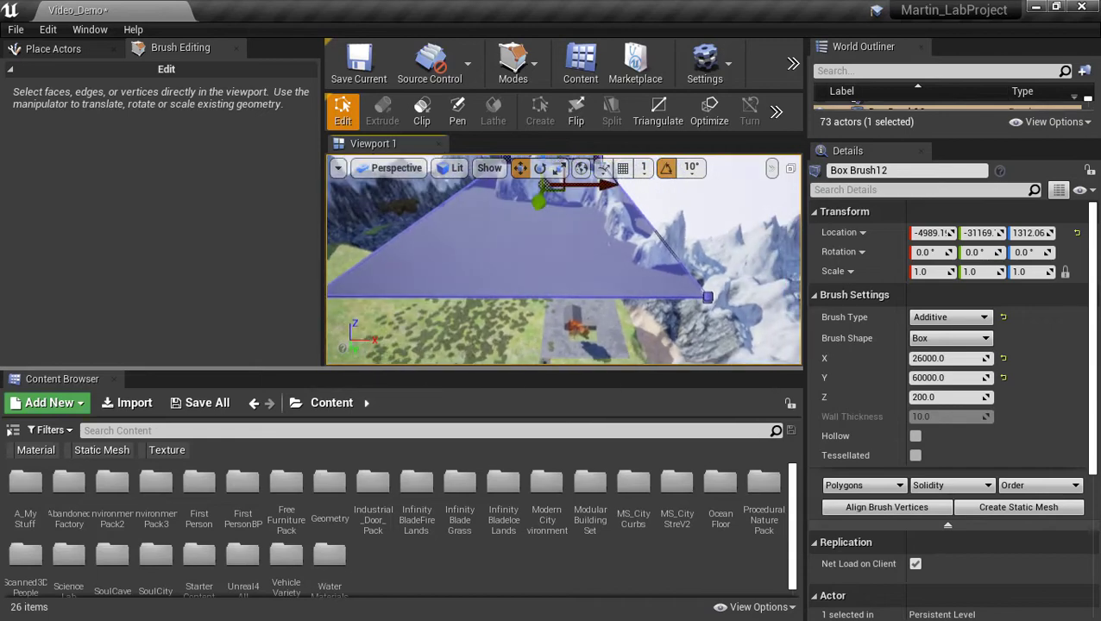
{"action": "left_click", "coordinate": [941, 358]}
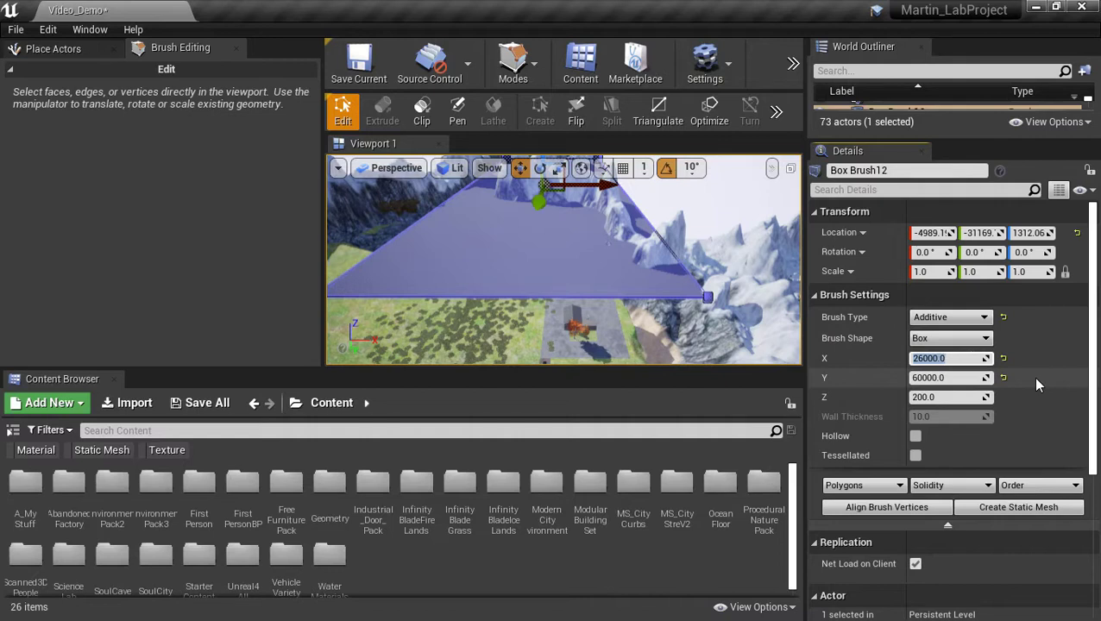
{"action": "type", "text": "5000"}
{"action": "key", "text": "Return"}
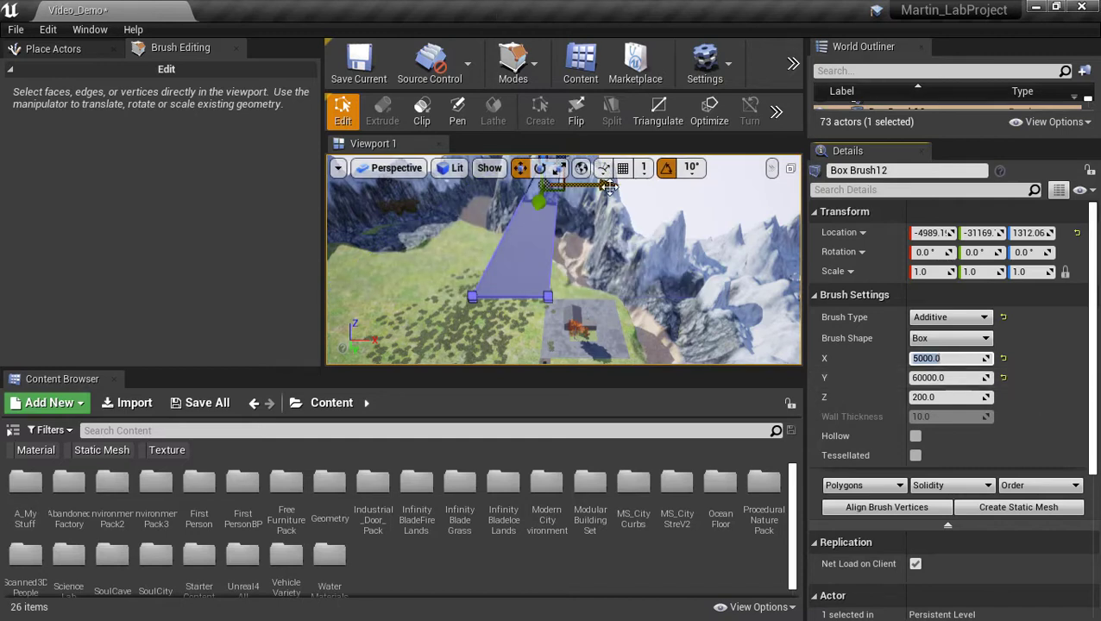
Slide the brush strip sideways along X to about 4253, toward the cliffs.
{"action": "left_click_drag", "start_coordinate": [609, 187], "coordinate": [664, 181]}
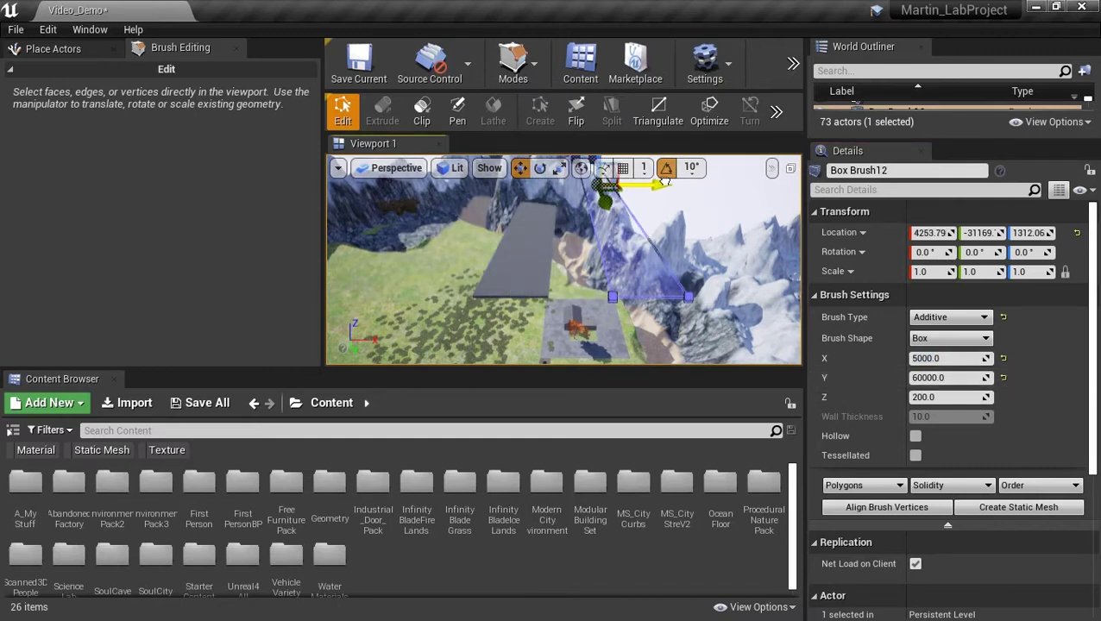
{"action": "mouse_move", "coordinate": [680, 327]}
{"action": "right_mouse_down"}
{"action": "mouse_move", "coordinate": [704, 354]}
{"action": "mouse_move", "coordinate": [743, 360]}
{"action": "right_mouse_up"}
{"action": "key", "text": "w"}
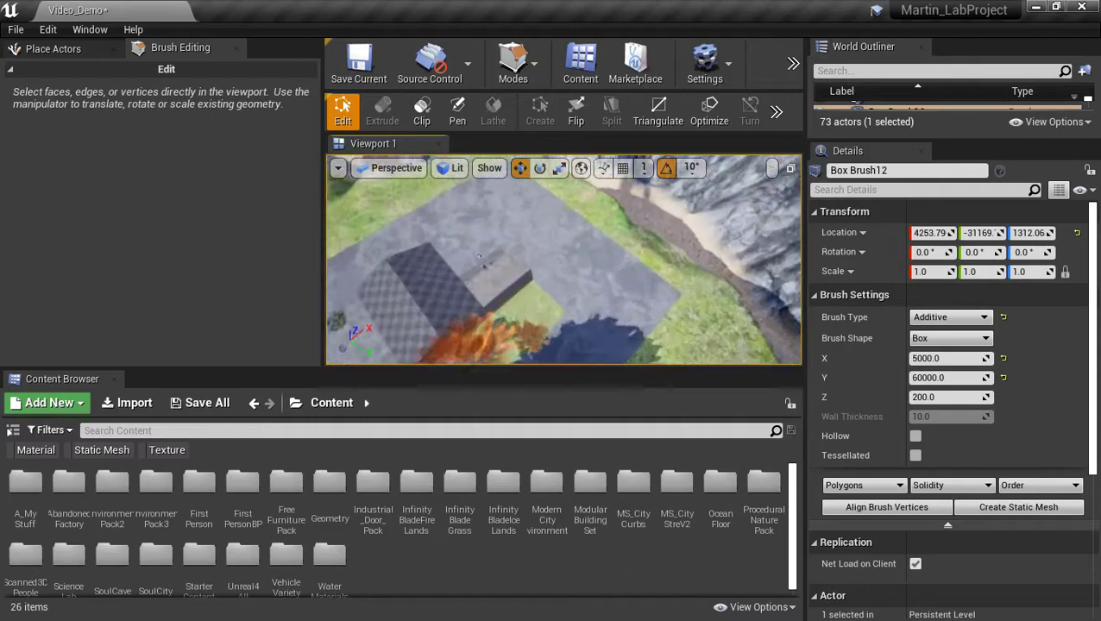
Select the brush strip's far end face and frame the view on it.
{"action": "mouse_move", "coordinate": [641, 361]}
{"action": "right_mouse_down"}
{"action": "mouse_move", "coordinate": [641, 302]}
{"action": "mouse_move", "coordinate": [641, 329]}
{"action": "right_mouse_up"}
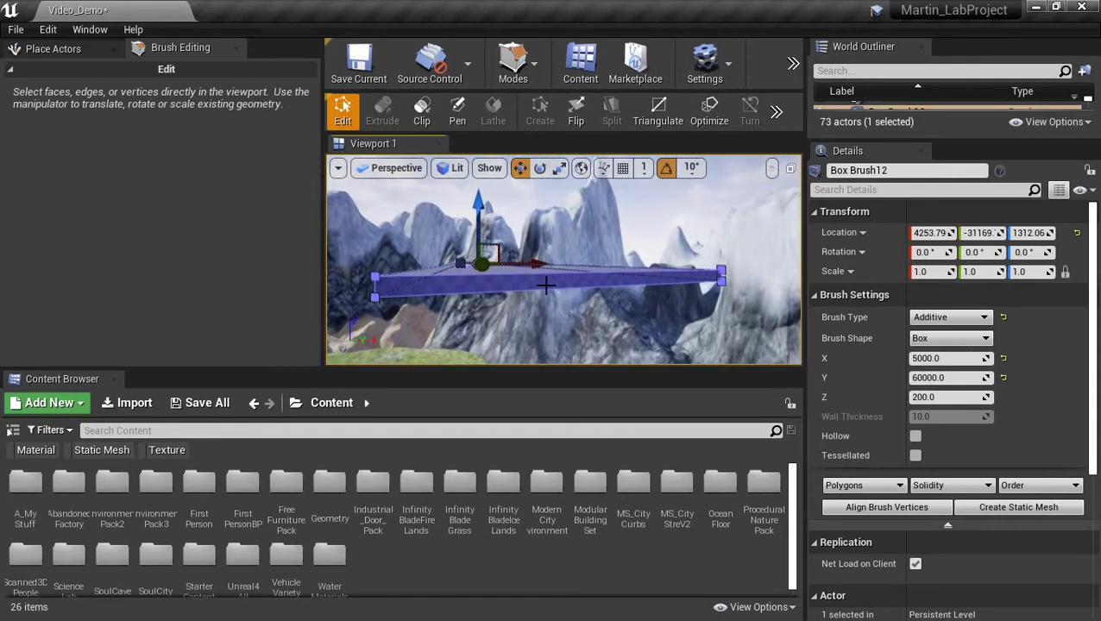
{"action": "left_click", "coordinate": [510, 278]}
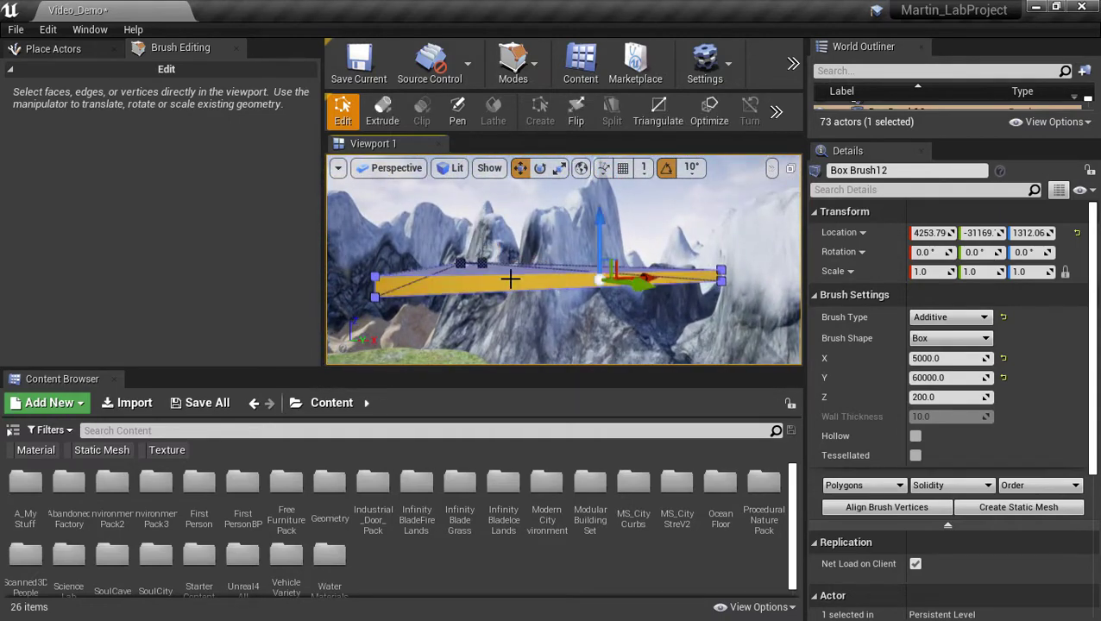
{"action": "key", "text": "w"}
{"action": "mouse_move", "coordinate": [498, 297]}
{"action": "right_mouse_down"}
{"action": "mouse_move", "coordinate": [509, 341]}
{"action": "mouse_move", "coordinate": [518, 293]}
{"action": "mouse_move", "coordinate": [513, 312]}
{"action": "mouse_move", "coordinate": [561, 311]}
{"action": "mouse_move", "coordinate": [466, 326]}
{"action": "mouse_move", "coordinate": [436, 319]}
{"action": "right_mouse_up"}
{"action": "key", "text": "d"}
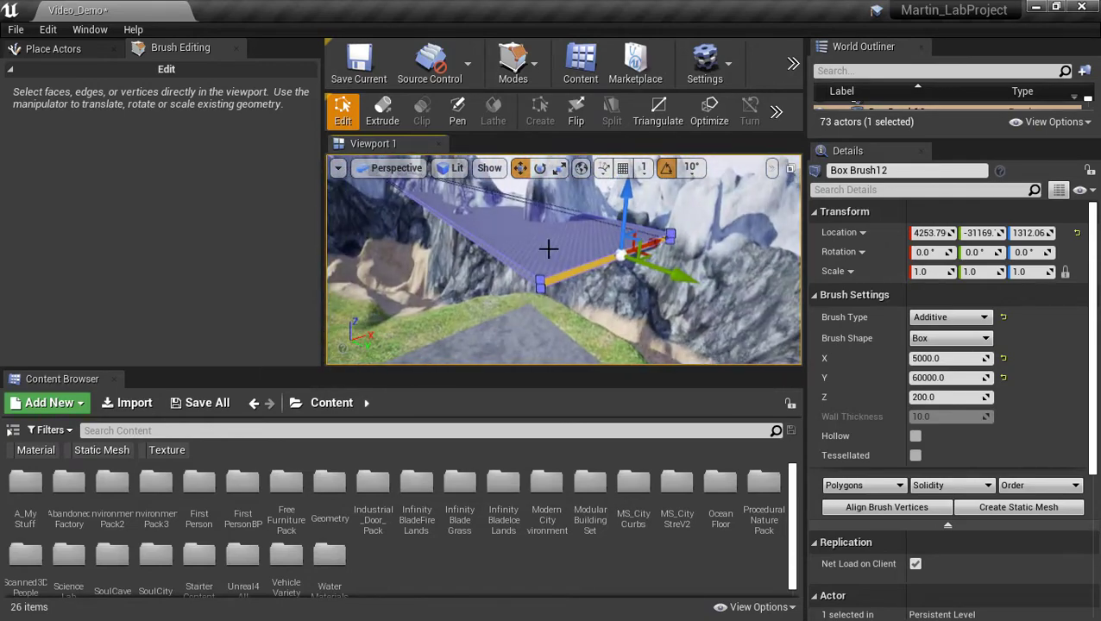
{"action": "right_click_drag", "start_coordinate": [640, 304], "coordinate": [663, 287]}
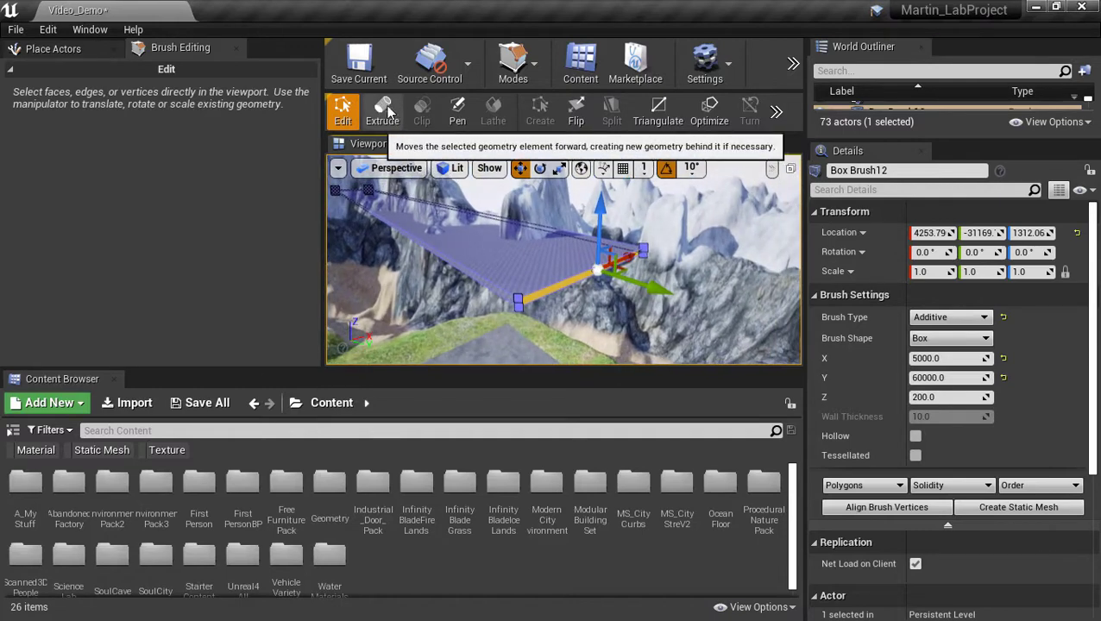
Extrude the strip's end face down the slope beside the cliffs, redoing it once after an undo.
{"action": "left_click", "coordinate": [384, 111]}
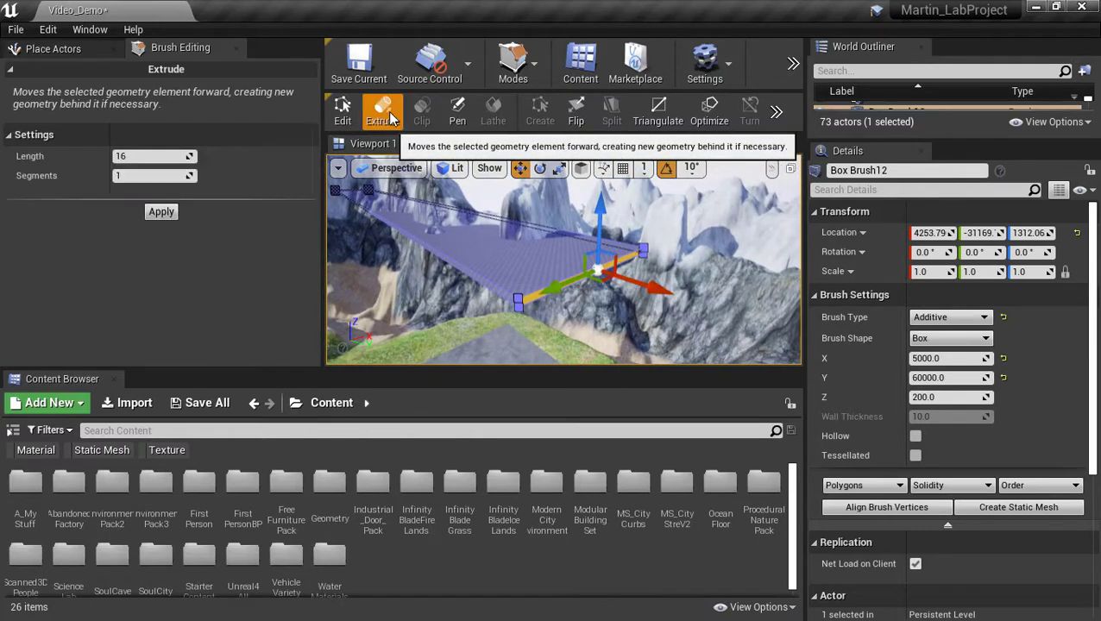
{"action": "left_click_drag", "start_coordinate": [652, 288], "coordinate": [781, 332]}
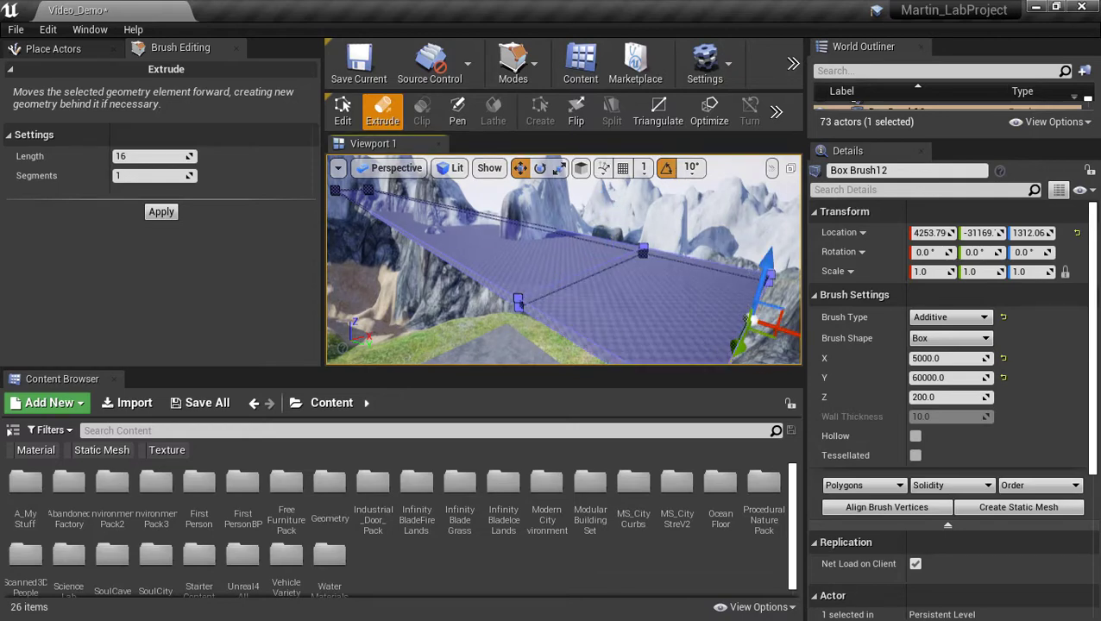
{"action": "right_click_drag", "start_coordinate": [781, 332], "coordinate": [797, 347]}
{"action": "right_click_drag", "start_coordinate": [506, 328], "coordinate": [506, 332]}
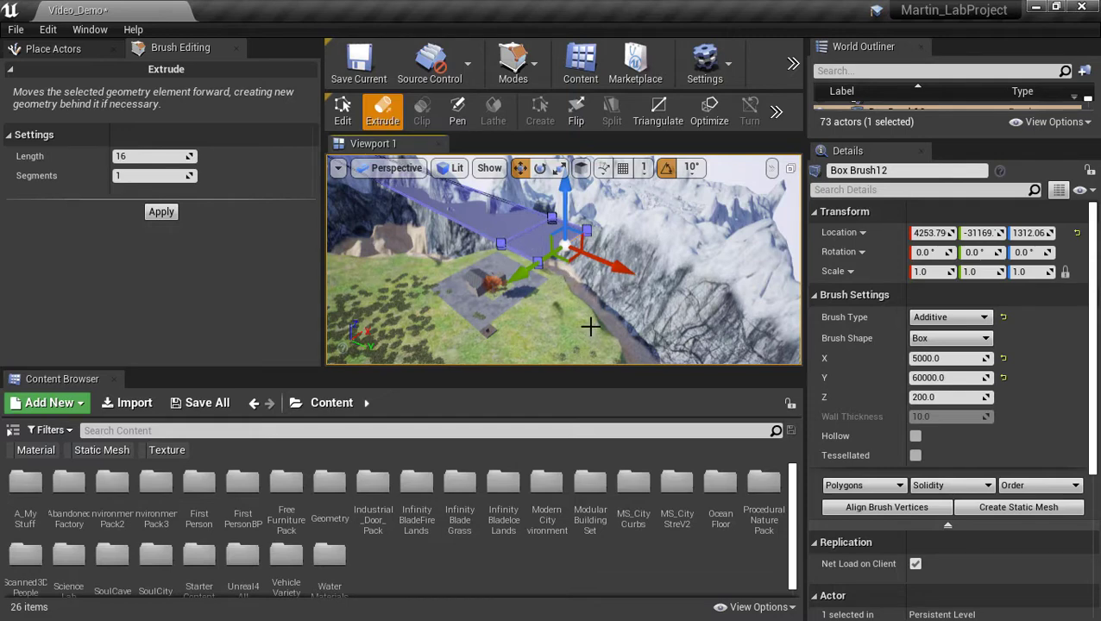
{"action": "key", "text": "ctrl+z"}
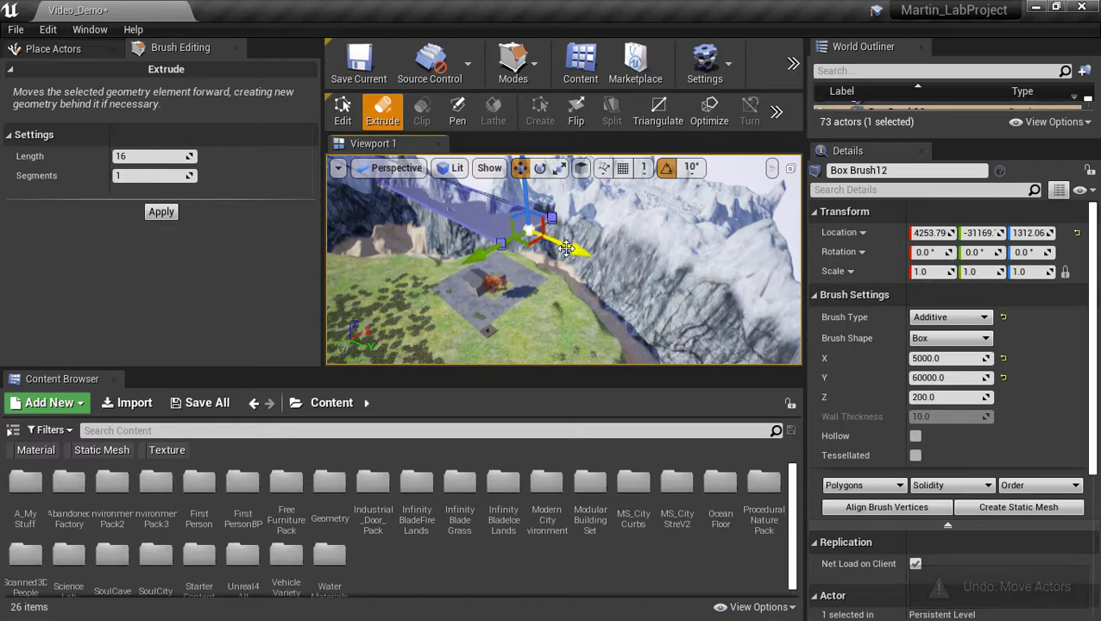
{"action": "mouse_move", "coordinate": [573, 249]}
{"action": "left_mouse_down"}
{"action": "mouse_move", "coordinate": [744, 311]}
{"action": "mouse_move", "coordinate": [692, 302]}
{"action": "left_mouse_up"}
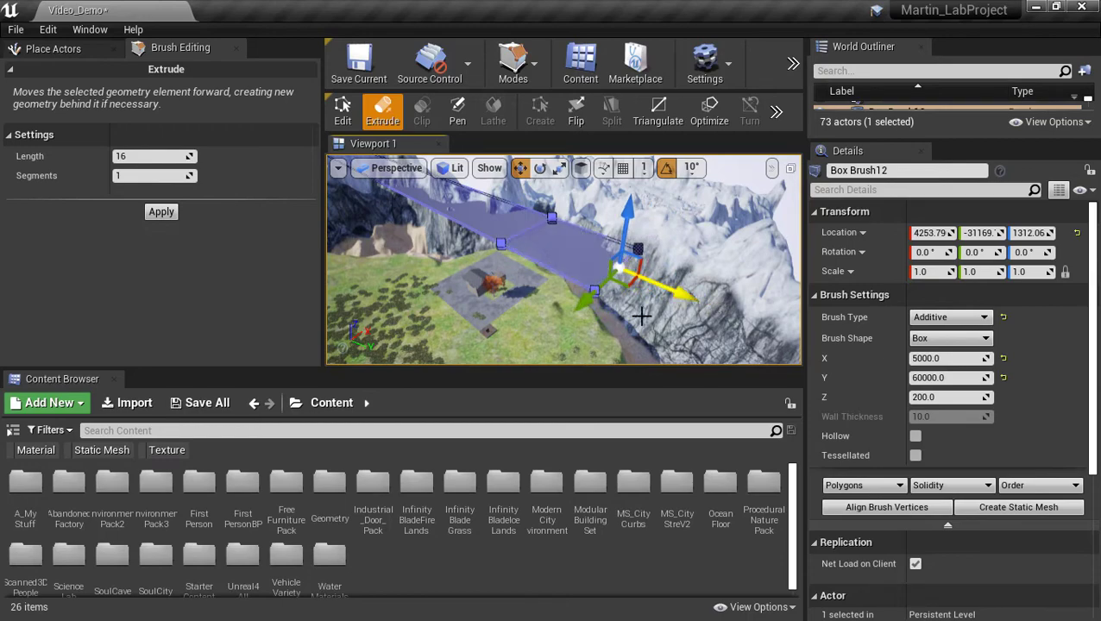
{"action": "mouse_move", "coordinate": [611, 328]}
{"action": "right_mouse_down"}
{"action": "mouse_move", "coordinate": [623, 340]}
{"action": "mouse_move", "coordinate": [604, 356]}
{"action": "mouse_move", "coordinate": [580, 340]}
{"action": "mouse_move", "coordinate": [597, 342]}
{"action": "mouse_move", "coordinate": [624, 315]}
{"action": "right_mouse_up"}
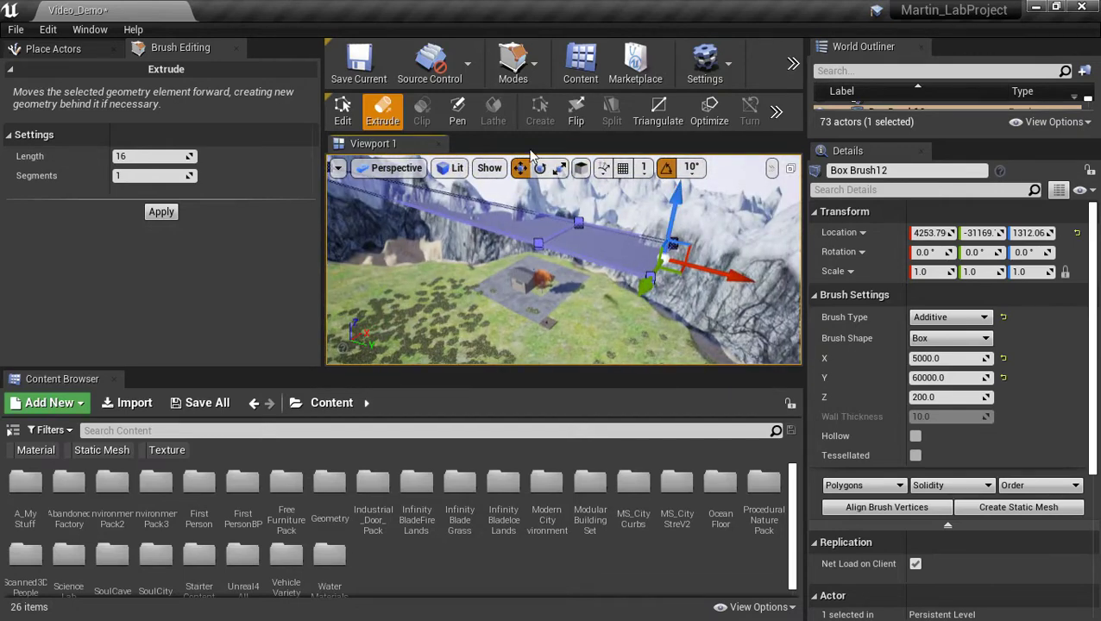
{"action": "left_click", "coordinate": [342, 110]}
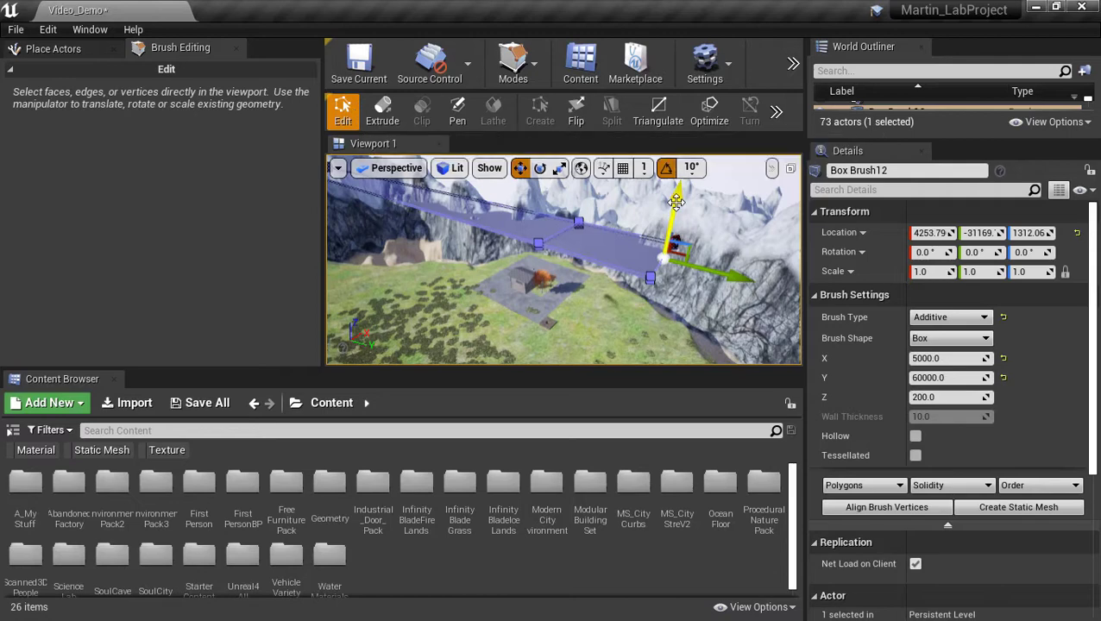
Switch the editor back to ordinary Select mode.
{"action": "right_click_drag", "start_coordinate": [709, 280], "coordinate": [680, 252]}
{"action": "left_click", "coordinate": [537, 76]}
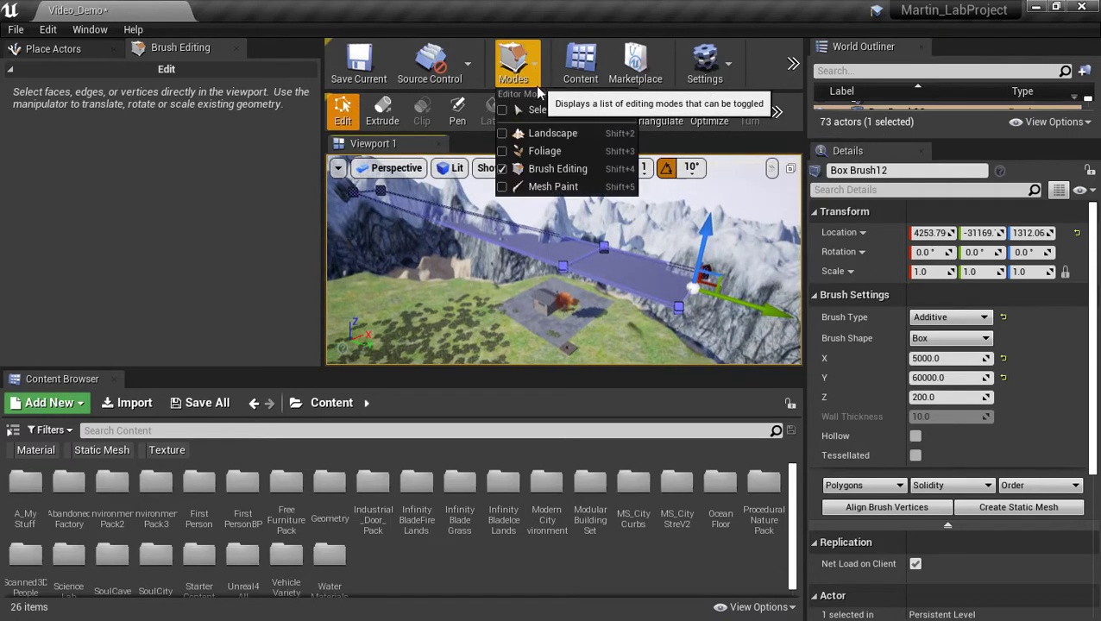
{"action": "left_click", "coordinate": [531, 110]}
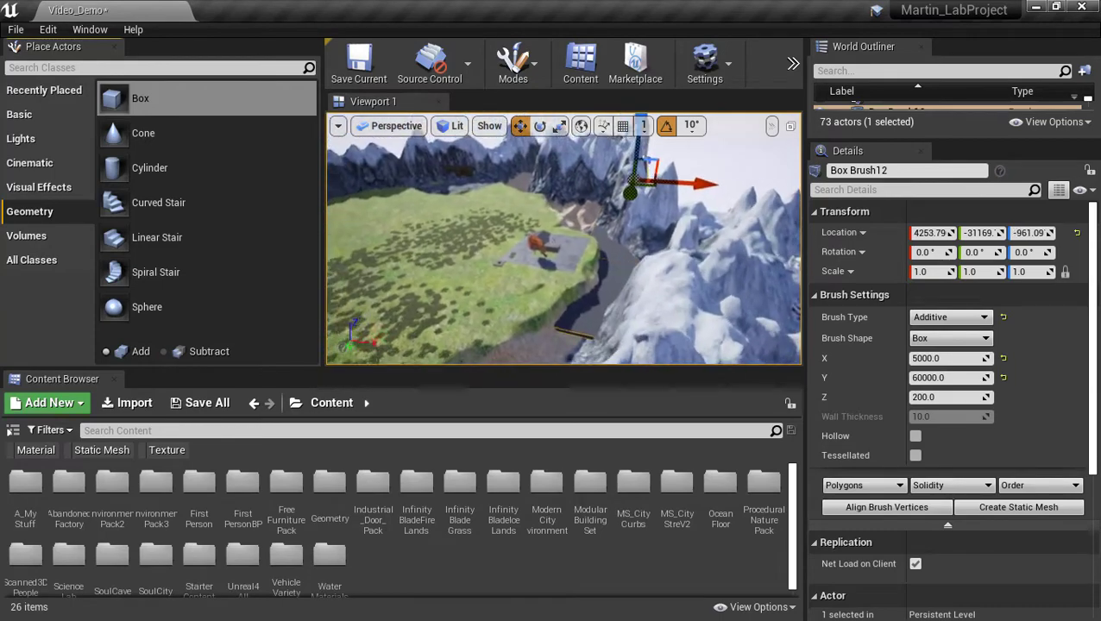
Raise the brush strip to Z 2957.48 and frame the slab and plaza.
{"action": "right_click_drag", "start_coordinate": [652, 288], "coordinate": [651, 345]}
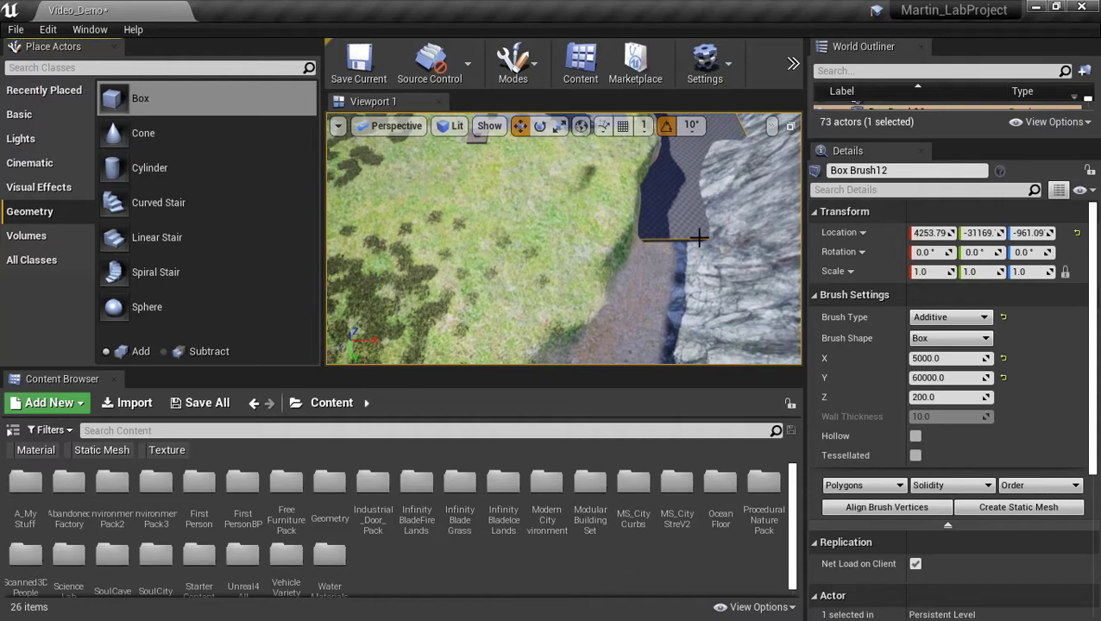
{"action": "right_click_drag", "start_coordinate": [680, 221], "coordinate": [732, 141]}
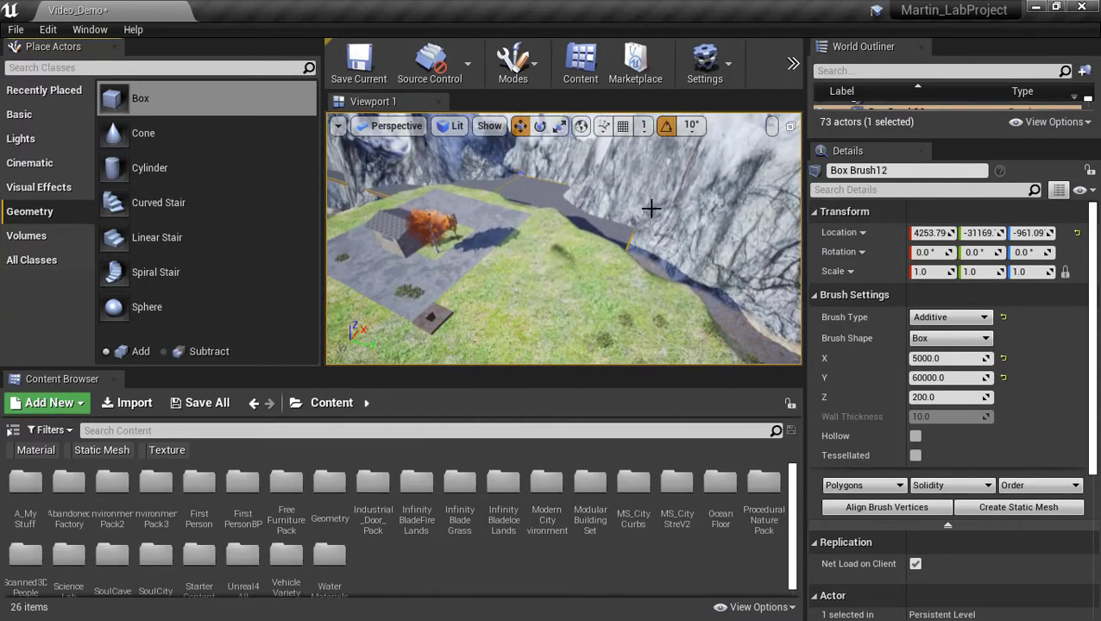
{"action": "key", "text": "s"}
{"action": "right_click_drag", "start_coordinate": [652, 209], "coordinate": [702, 209]}
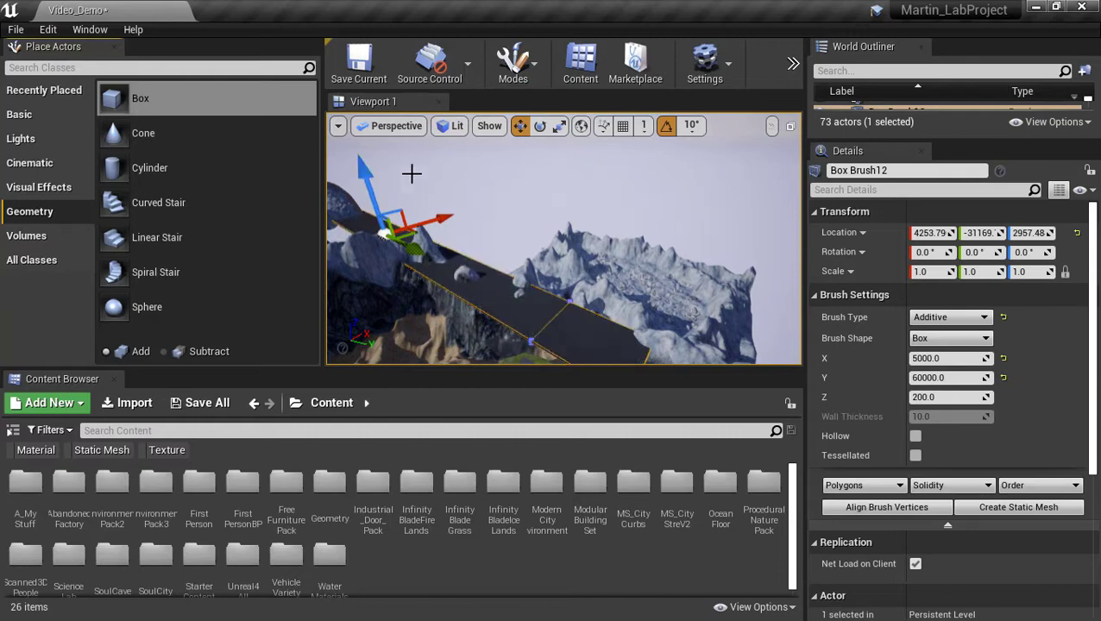
{"action": "right_click_drag", "start_coordinate": [411, 173], "coordinate": [422, 202]}
{"action": "left_click", "coordinate": [535, 60]}
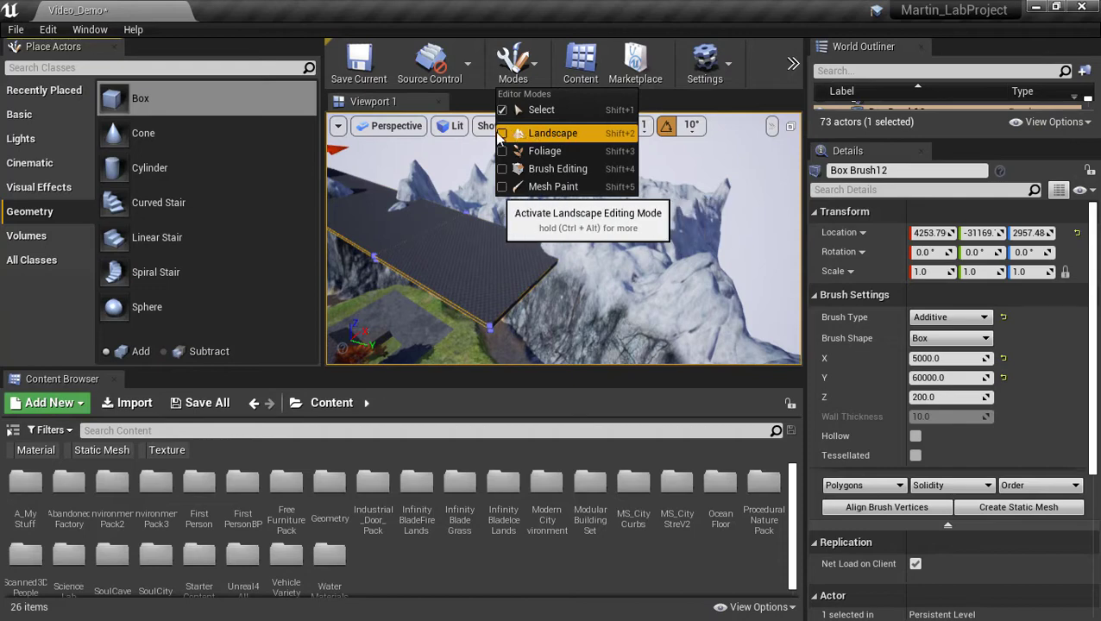
Enter Brush Editing mode and select the brush's top and front faces.
{"action": "left_click", "coordinate": [510, 175]}
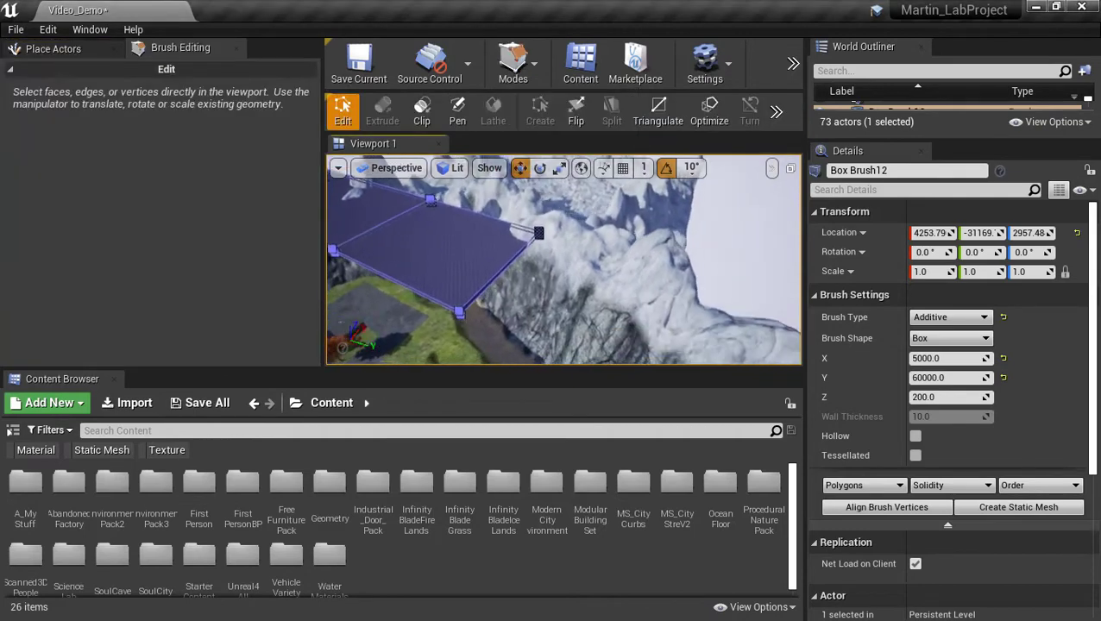
{"action": "right_click_drag", "start_coordinate": [519, 253], "coordinate": [517, 247]}
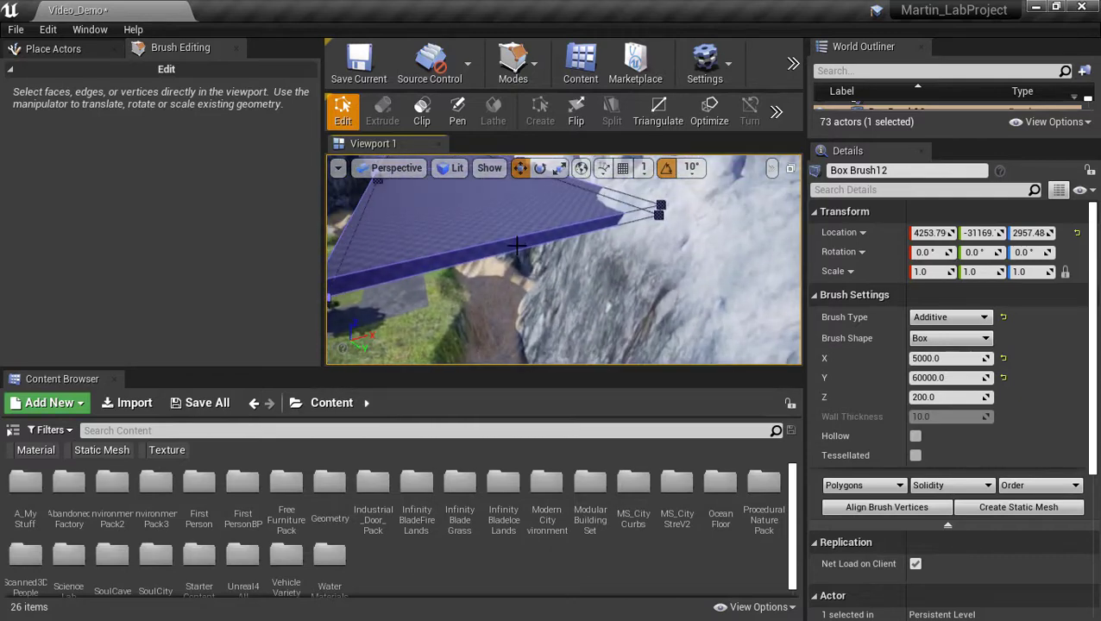
{"action": "left_click", "coordinate": [546, 235]}
{"action": "left_click", "coordinate": [525, 245]}
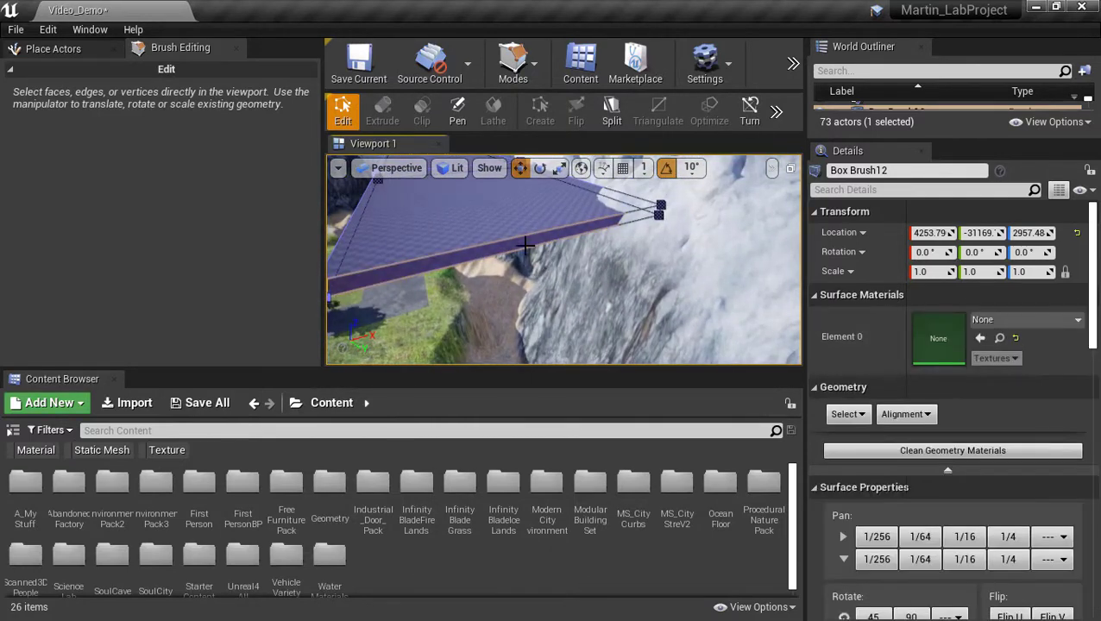
{"action": "mouse_move", "coordinate": [525, 246]}
{"action": "right_mouse_down"}
{"action": "mouse_move", "coordinate": [458, 250]}
{"action": "mouse_move", "coordinate": [478, 248]}
{"action": "right_mouse_up"}
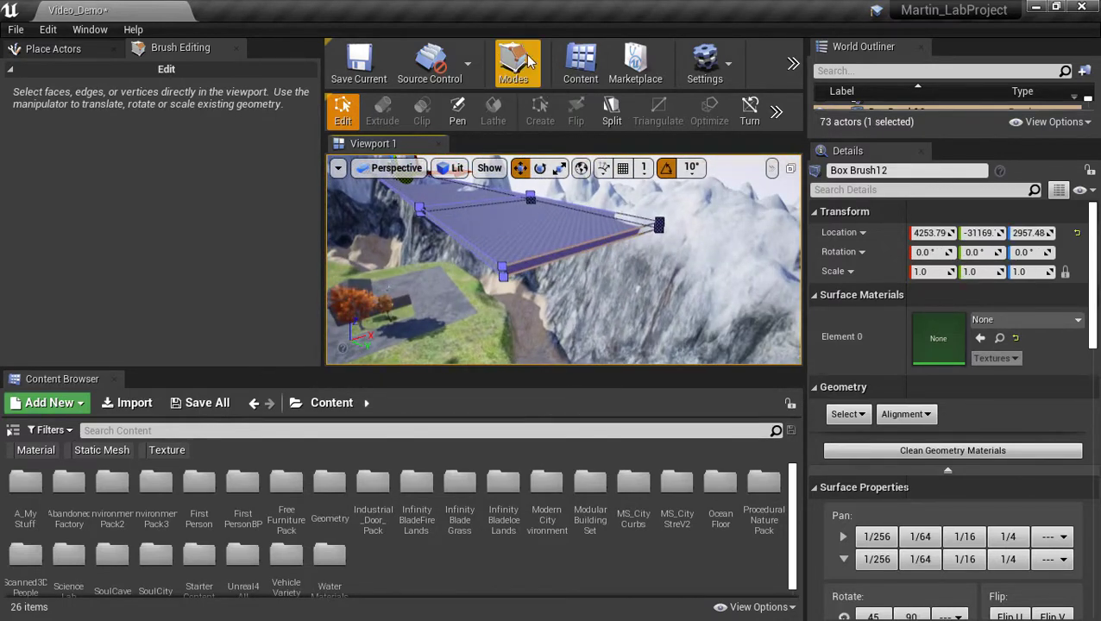
{"action": "left_click", "coordinate": [518, 65]}
{"action": "left_click", "coordinate": [542, 170]}
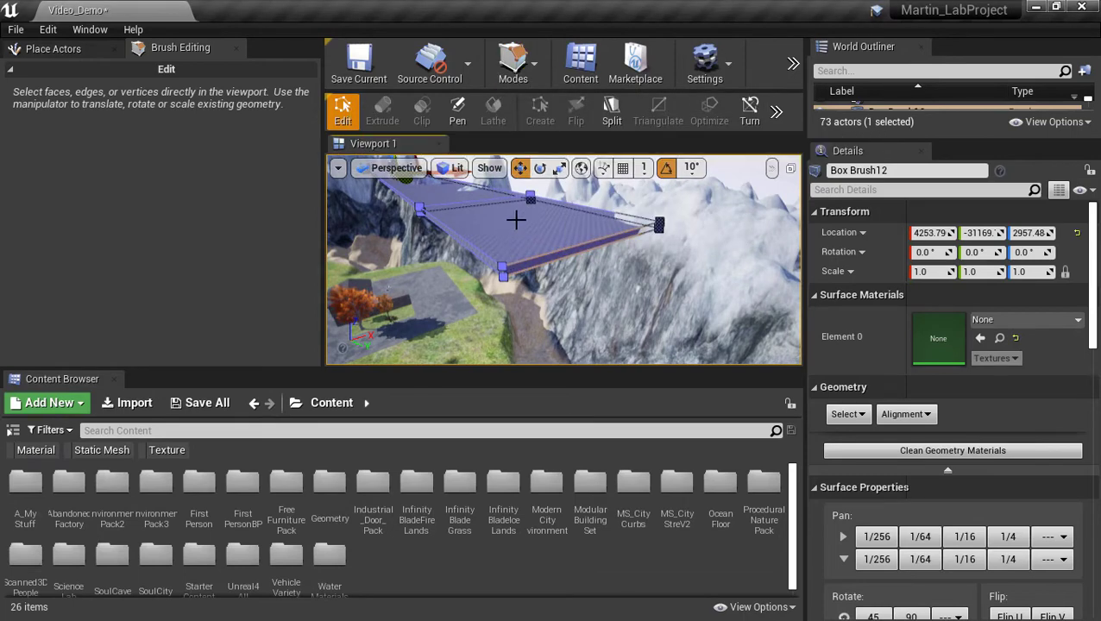
{"action": "left_click", "coordinate": [522, 237]}
{"action": "left_click", "coordinate": [558, 256]}
{"action": "right_click_drag", "start_coordinate": [592, 306], "coordinate": [633, 289]}
Extrude the selected face outward along the cliff, redoing it once after an undo.
{"action": "left_click", "coordinate": [384, 107]}
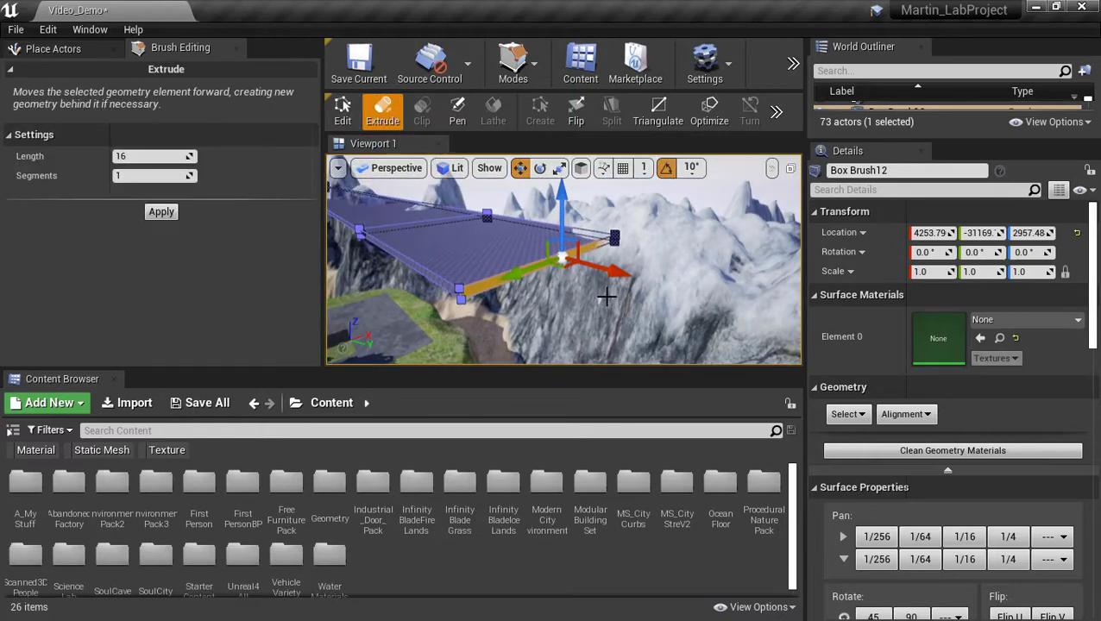
{"action": "mouse_move", "coordinate": [614, 274]}
{"action": "left_mouse_down"}
{"action": "mouse_move", "coordinate": [798, 320]}
{"action": "mouse_move", "coordinate": [755, 324]}
{"action": "mouse_move", "coordinate": [803, 338]}
{"action": "left_mouse_up"}
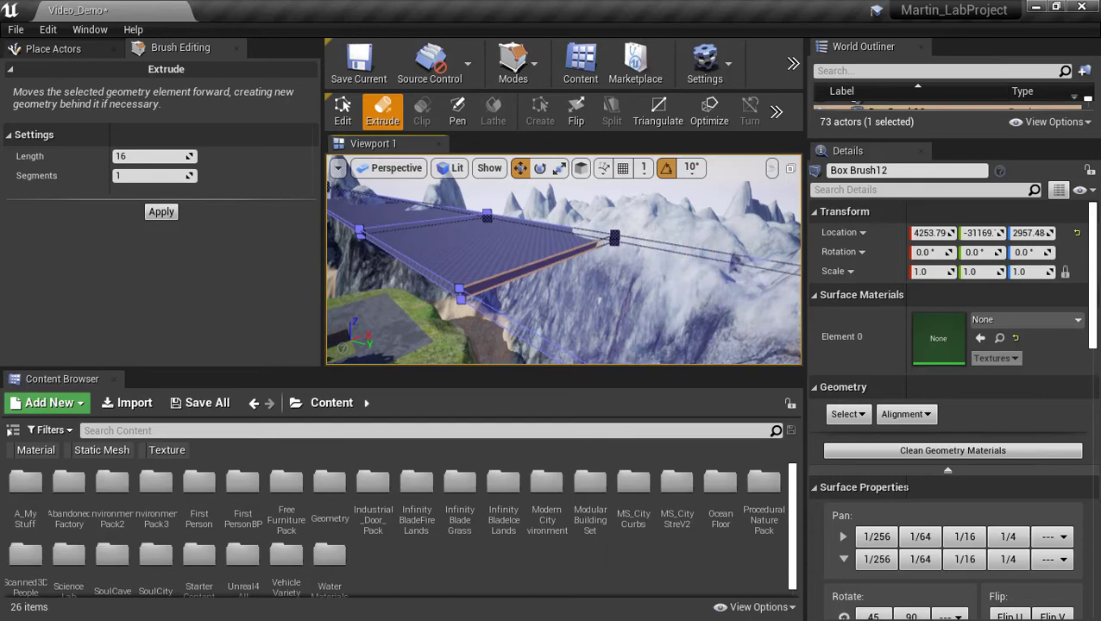
{"action": "mouse_move", "coordinate": [531, 264]}
{"action": "right_mouse_down"}
{"action": "mouse_move", "coordinate": [552, 271]}
{"action": "mouse_move", "coordinate": [604, 255]}
{"action": "mouse_move", "coordinate": [656, 293]}
{"action": "mouse_move", "coordinate": [722, 261]}
{"action": "right_mouse_up"}
{"action": "right_click_drag", "start_coordinate": [592, 293], "coordinate": [546, 257]}
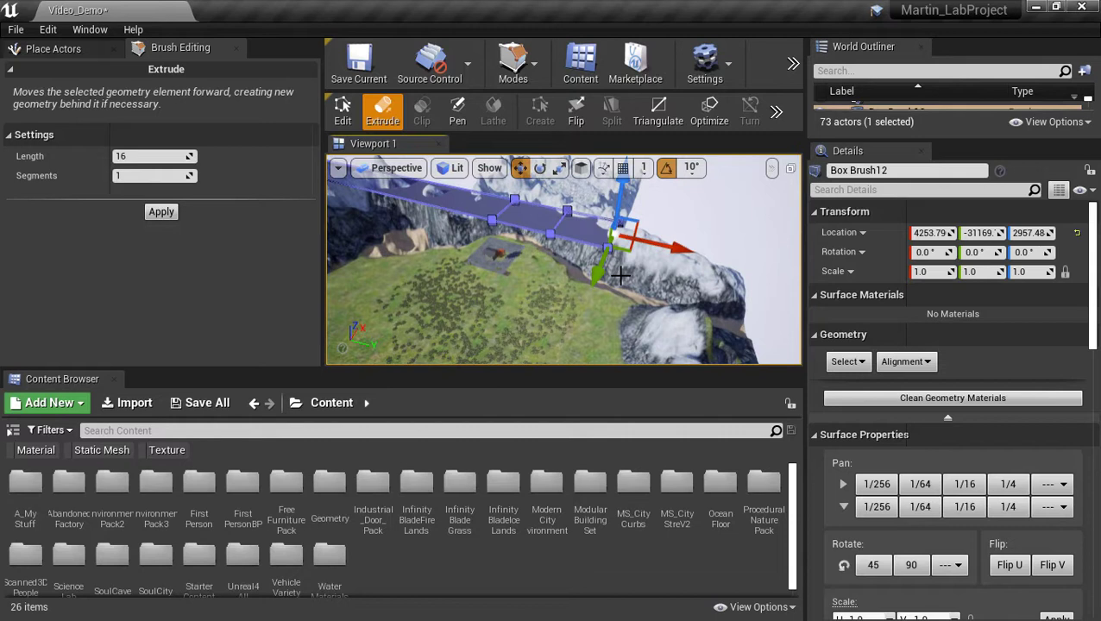
{"action": "key", "text": "ctrl+z"}
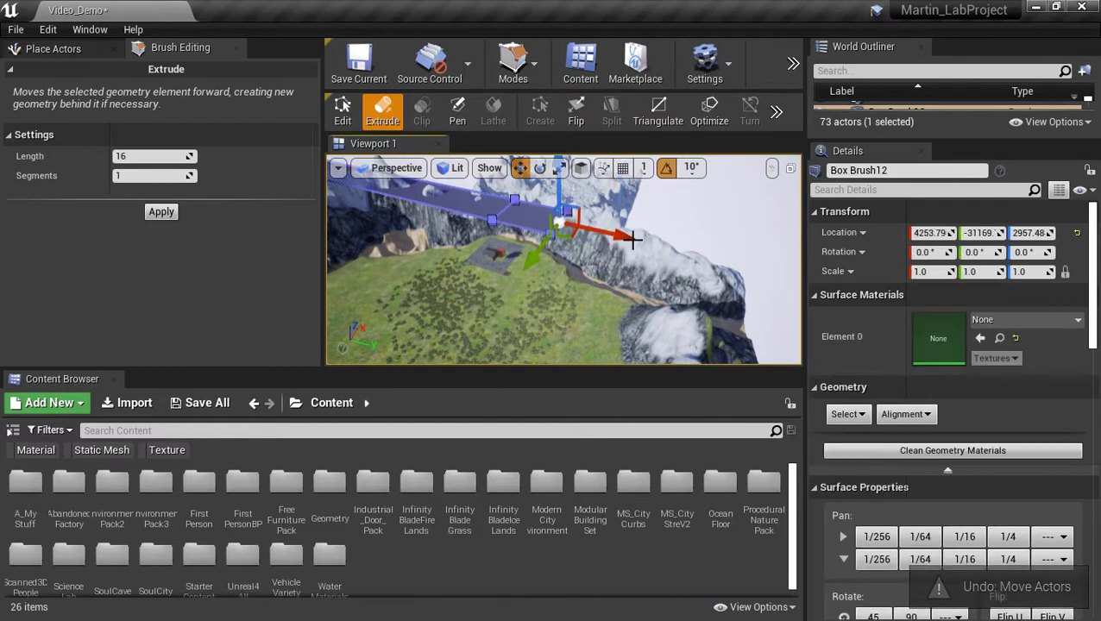
{"action": "left_click_drag", "start_coordinate": [612, 237], "coordinate": [783, 274]}
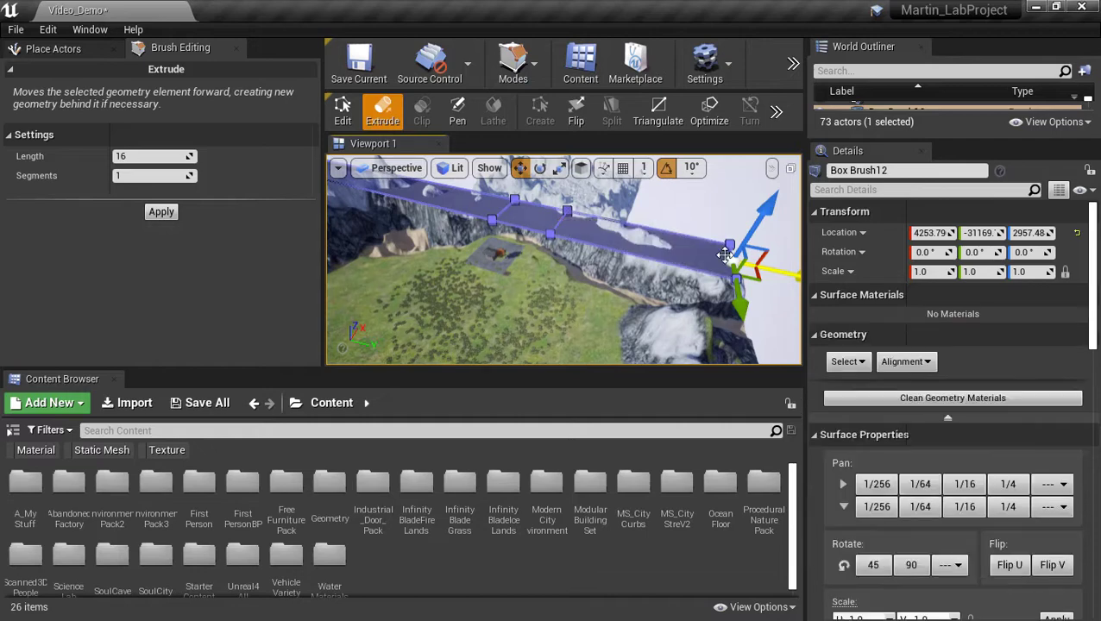
Inspect the lengthened platform, selecting and then clearing its top face.
{"action": "key", "text": "w"}
{"action": "mouse_move", "coordinate": [630, 290]}
{"action": "right_mouse_down"}
{"action": "mouse_move", "coordinate": [611, 313]}
{"action": "mouse_move", "coordinate": [665, 285]}
{"action": "mouse_move", "coordinate": [542, 211]}
{"action": "right_mouse_up"}
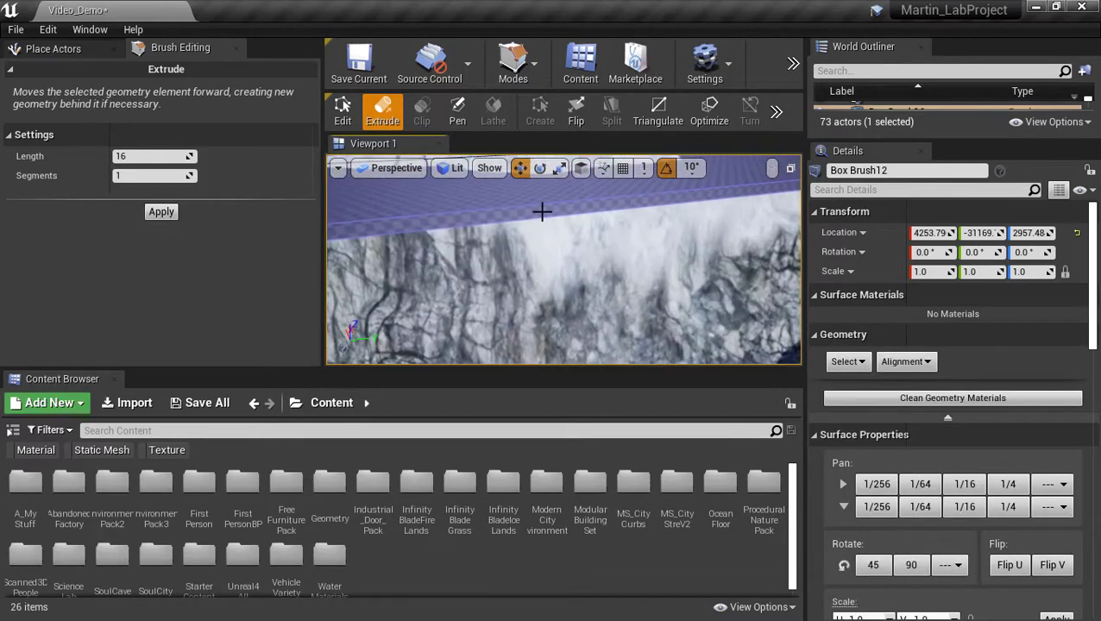
{"action": "left_click", "coordinate": [542, 210]}
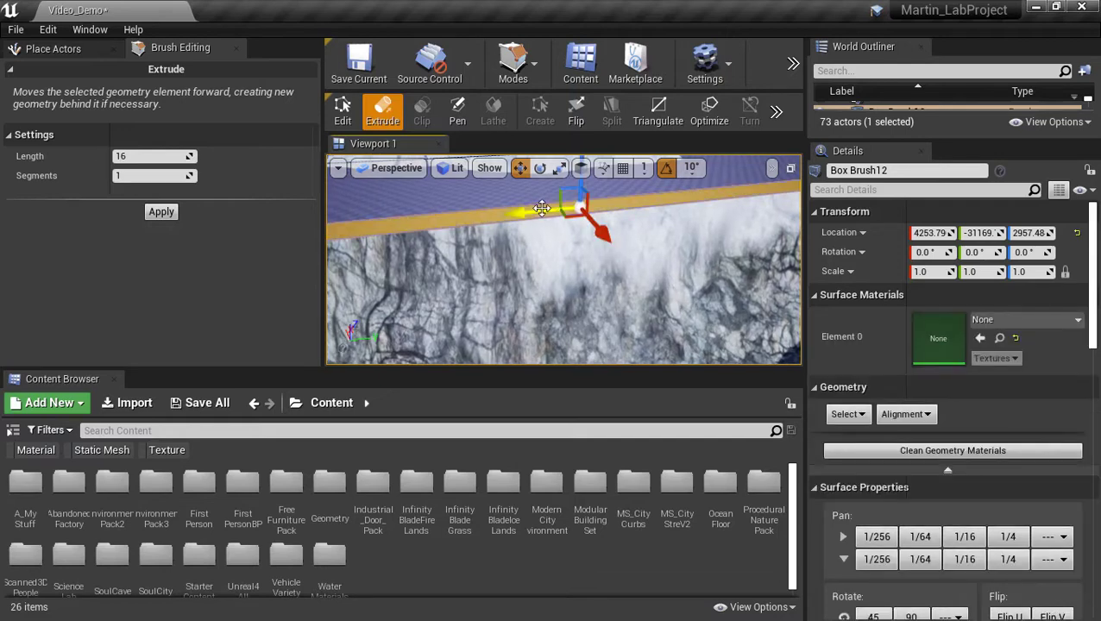
{"action": "key", "text": "s"}
{"action": "right_click_drag", "start_coordinate": [611, 234], "coordinate": [611, 255]}
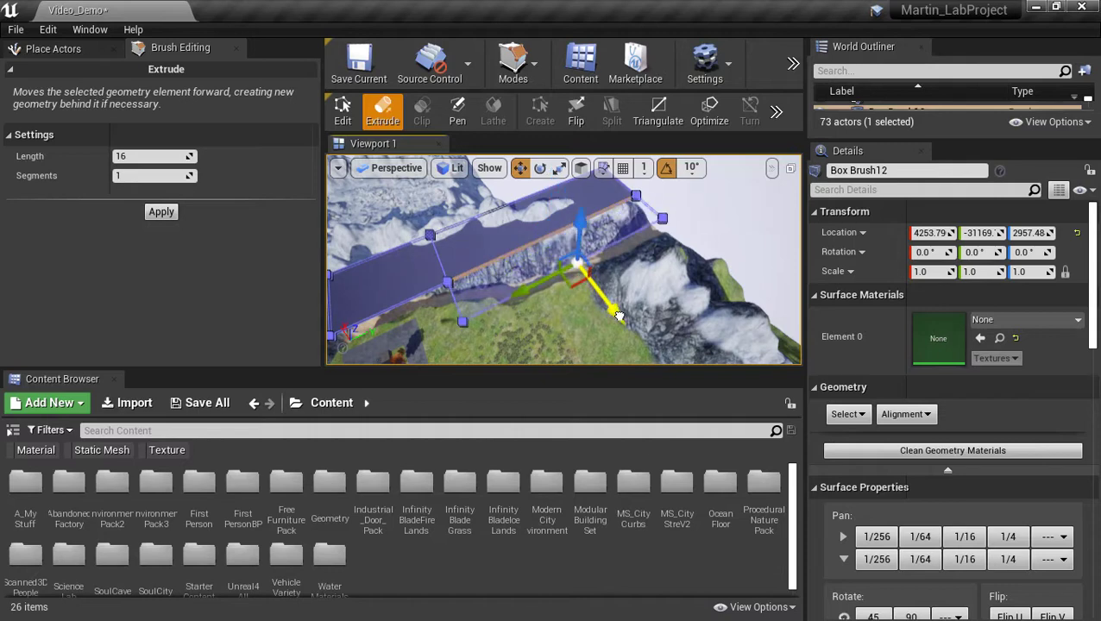
{"action": "left_click", "coordinate": [491, 303]}
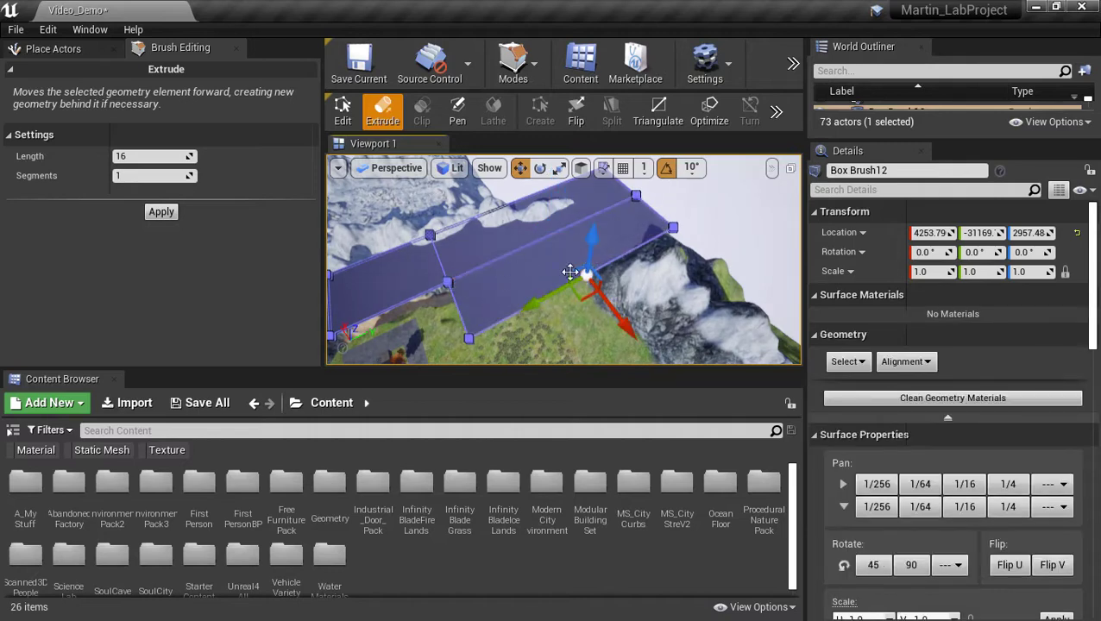
Extrude a brush face left to widen the platform over the grassy meadow.
{"action": "key", "text": "d"}
{"action": "mouse_move", "coordinate": [570, 272]}
{"action": "right_mouse_down"}
{"action": "mouse_move", "coordinate": [483, 283]}
{"action": "mouse_move", "coordinate": [345, 268]}
{"action": "mouse_move", "coordinate": [294, 207]}
{"action": "mouse_move", "coordinate": [362, 207]}
{"action": "right_mouse_up"}
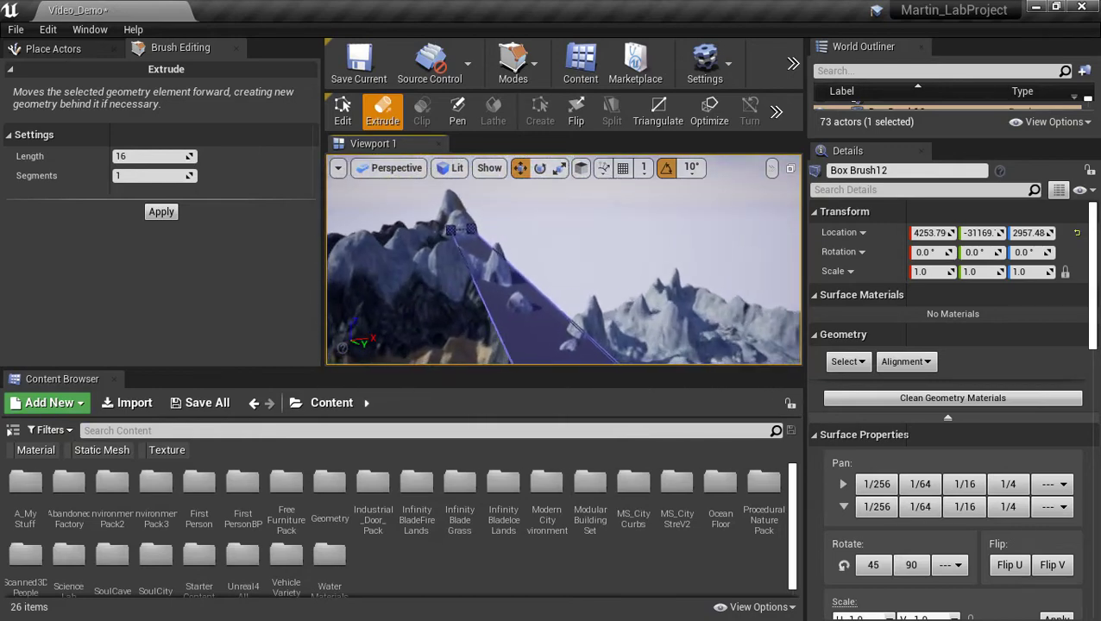
{"action": "mouse_move", "coordinate": [541, 274]}
{"action": "right_mouse_down"}
{"action": "mouse_move", "coordinate": [656, 281]}
{"action": "mouse_move", "coordinate": [725, 315]}
{"action": "mouse_move", "coordinate": [768, 354]}
{"action": "mouse_move", "coordinate": [460, 214]}
{"action": "right_mouse_up"}
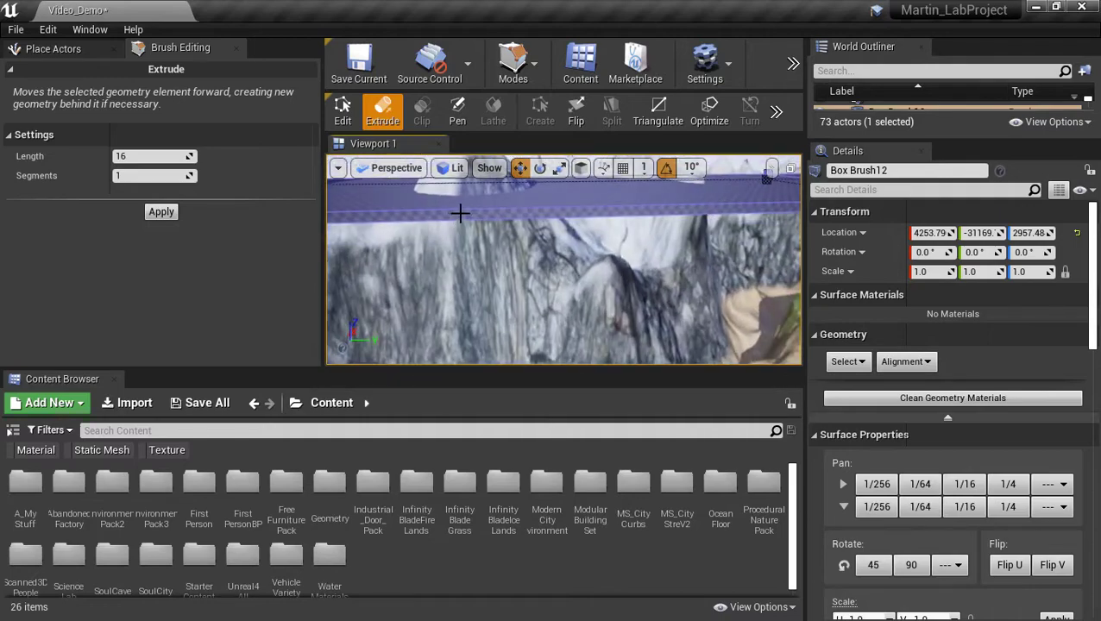
{"action": "mouse_move", "coordinate": [564, 259]}
{"action": "right_mouse_down"}
{"action": "mouse_move", "coordinate": [613, 302]}
{"action": "mouse_move", "coordinate": [557, 297]}
{"action": "mouse_move", "coordinate": [514, 270]}
{"action": "right_mouse_up"}
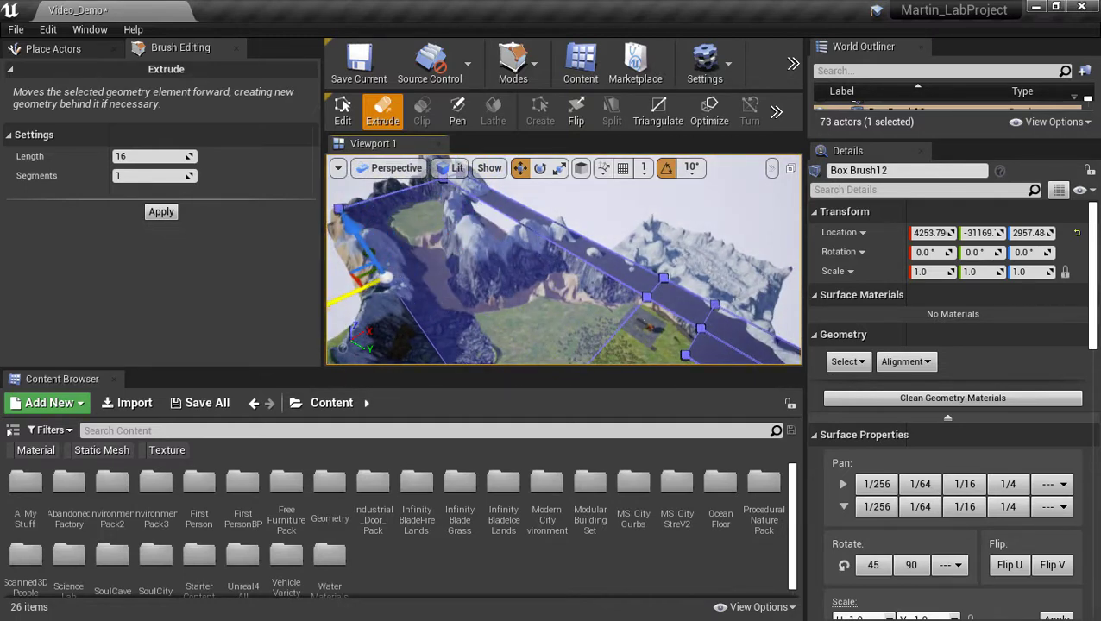
{"action": "mouse_move", "coordinate": [513, 270]}
{"action": "right_mouse_down"}
{"action": "mouse_move", "coordinate": [536, 332]}
{"action": "mouse_move", "coordinate": [552, 330]}
{"action": "mouse_move", "coordinate": [535, 272]}
{"action": "mouse_move", "coordinate": [405, 281]}
{"action": "right_mouse_up"}
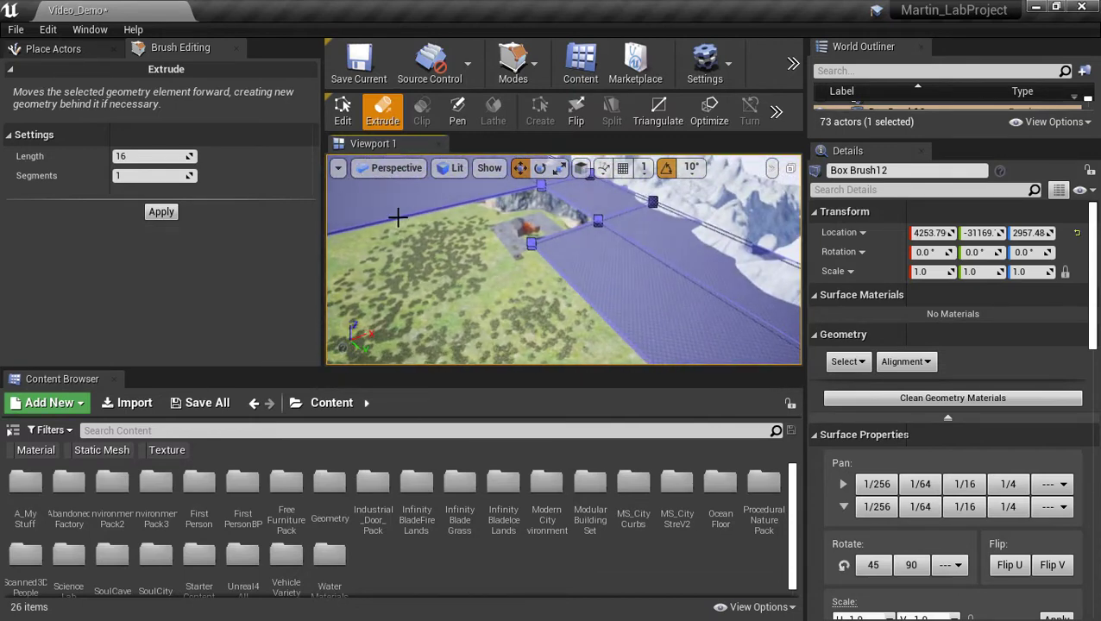
{"action": "mouse_move", "coordinate": [449, 275]}
{"action": "right_mouse_down"}
{"action": "mouse_move", "coordinate": [596, 280]}
{"action": "mouse_move", "coordinate": [442, 234]}
{"action": "right_mouse_up"}
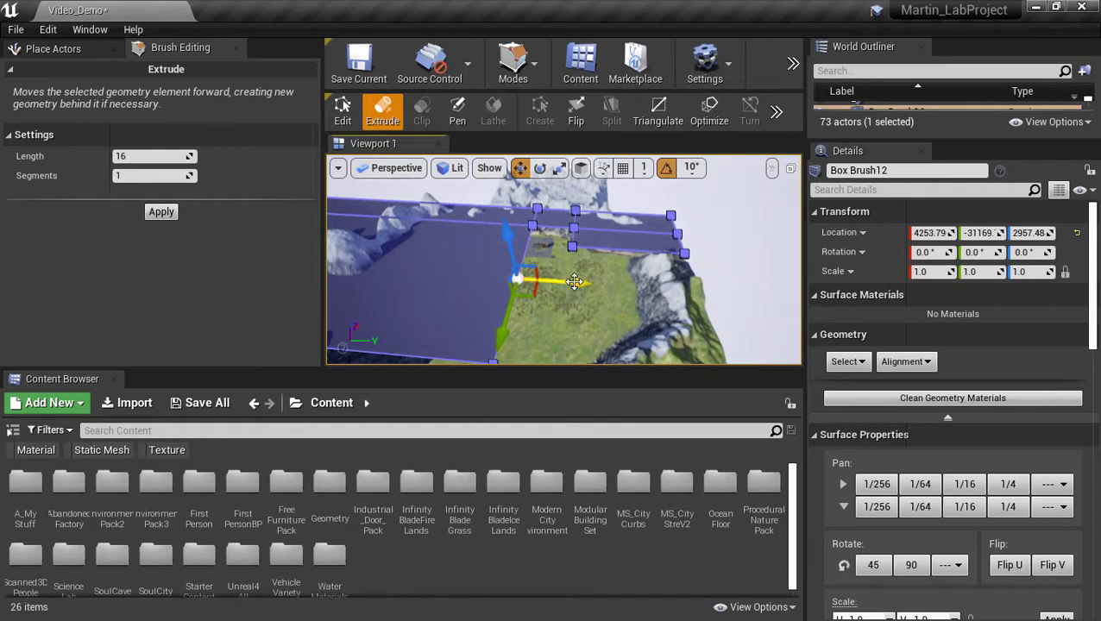
{"action": "mouse_move", "coordinate": [579, 283]}
{"action": "left_mouse_down"}
{"action": "mouse_move", "coordinate": [459, 291]}
{"action": "mouse_move", "coordinate": [469, 282]}
{"action": "left_mouse_up"}
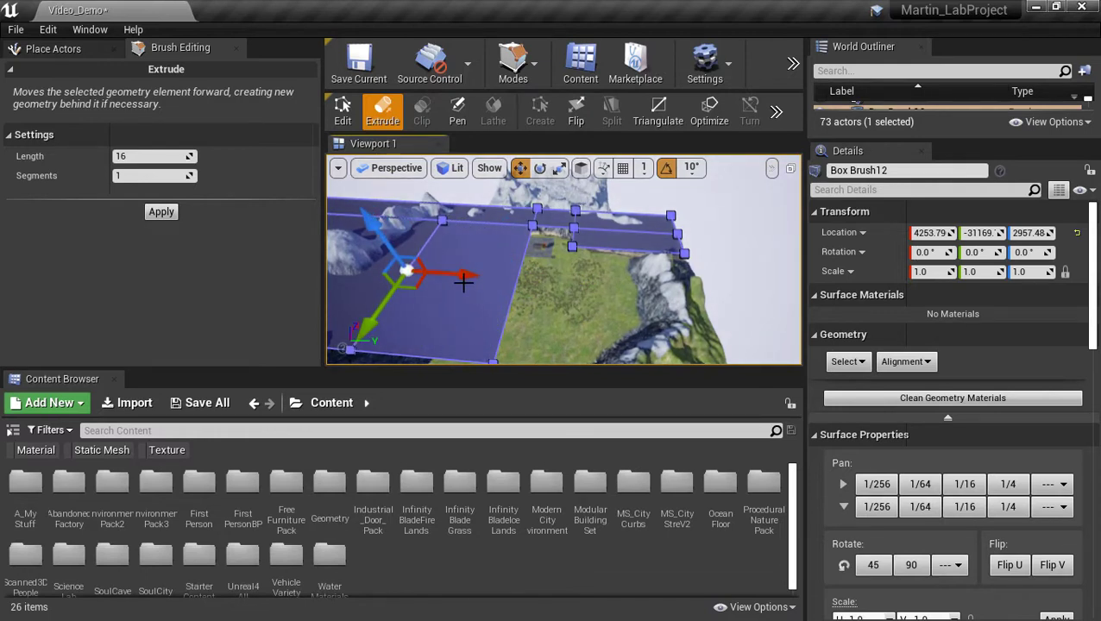
{"action": "mouse_move", "coordinate": [495, 317]}
{"action": "right_mouse_down"}
{"action": "mouse_move", "coordinate": [448, 274]}
{"action": "mouse_move", "coordinate": [464, 245]}
{"action": "right_mouse_up"}
Select the brush's meadow-side, broad and left faces.
{"action": "left_click", "coordinate": [479, 276]}
{"action": "left_click", "coordinate": [514, 299]}
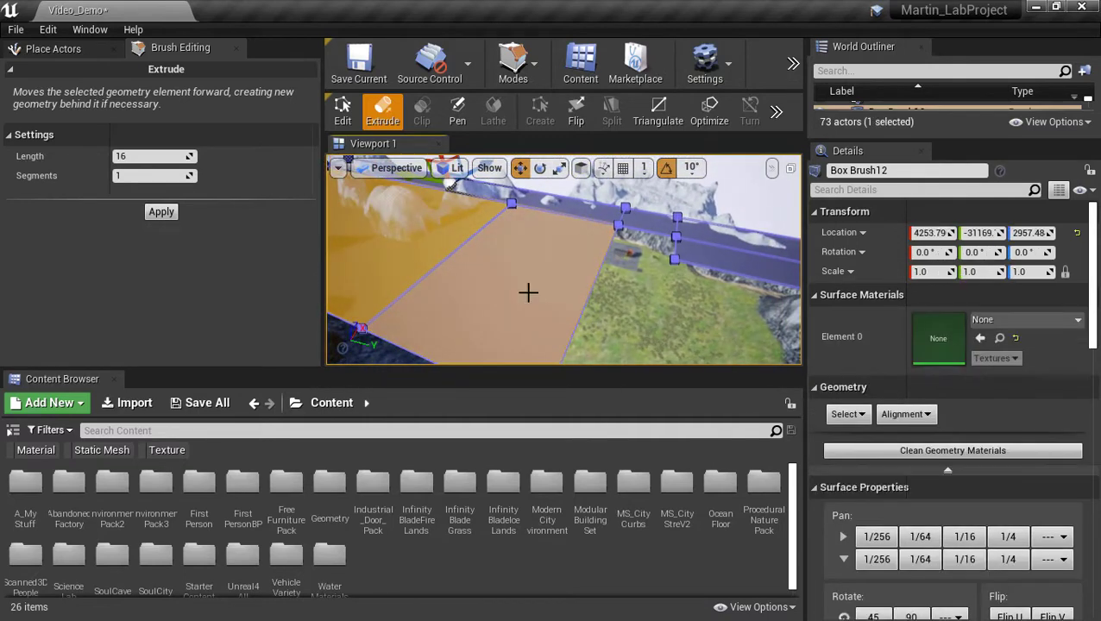
{"action": "left_click", "coordinate": [416, 239]}
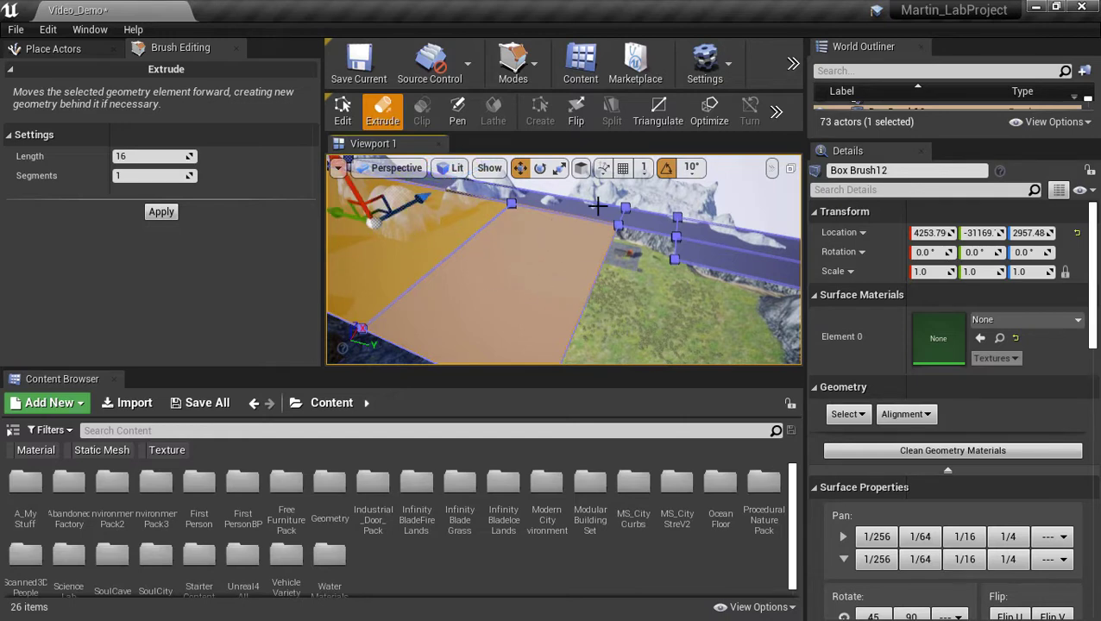
{"action": "left_click", "coordinate": [549, 262]}
{"action": "left_click", "coordinate": [560, 312]}
{"action": "mouse_move", "coordinate": [452, 307]}
{"action": "right_mouse_down"}
{"action": "mouse_move", "coordinate": [388, 285]}
{"action": "mouse_move", "coordinate": [452, 280]}
{"action": "mouse_move", "coordinate": [462, 350]}
{"action": "mouse_move", "coordinate": [451, 363]}
{"action": "mouse_move", "coordinate": [470, 367]}
{"action": "mouse_move", "coordinate": [461, 280]}
{"action": "mouse_move", "coordinate": [465, 345]}
{"action": "mouse_move", "coordinate": [431, 349]}
{"action": "mouse_move", "coordinate": [410, 289]}
{"action": "mouse_move", "coordinate": [447, 363]}
{"action": "right_mouse_up"}
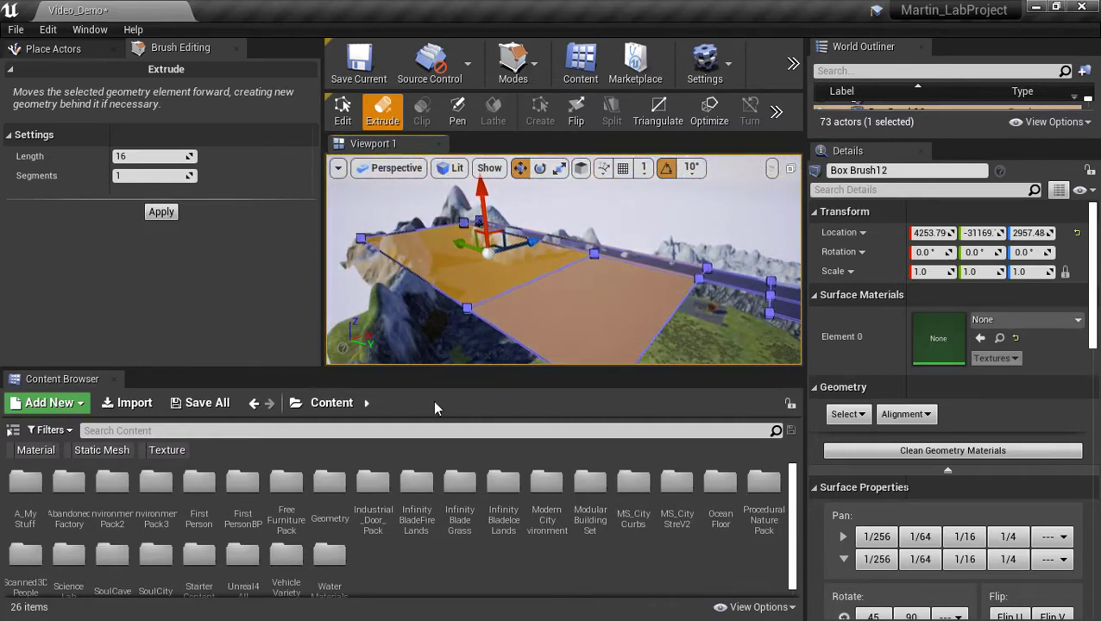
Undo the recent extrusions and face selections with repeated Ctrl+Z.
{"action": "key", "text": "ctrl+z"}
{"action": "mouse_move", "coordinate": [541, 312]}
{"action": "right_mouse_down"}
{"action": "mouse_move", "coordinate": [566, 313]}
{"action": "mouse_move", "coordinate": [519, 301]}
{"action": "right_mouse_up"}
{"action": "key", "text": "ctrl+z"}
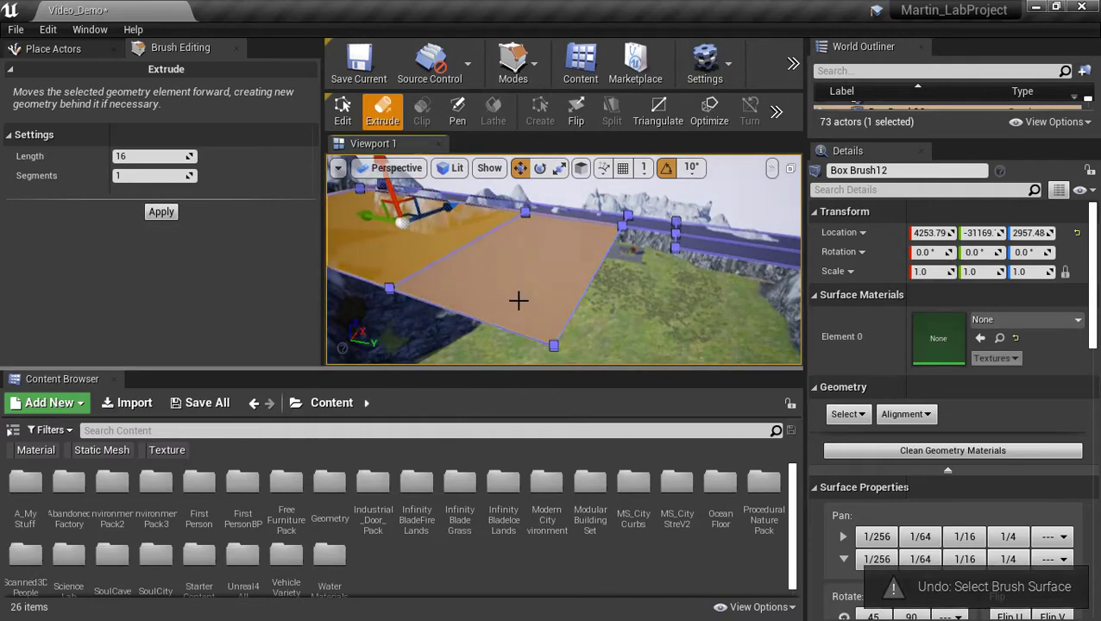
{"action": "key", "text": "ctrl+z"}
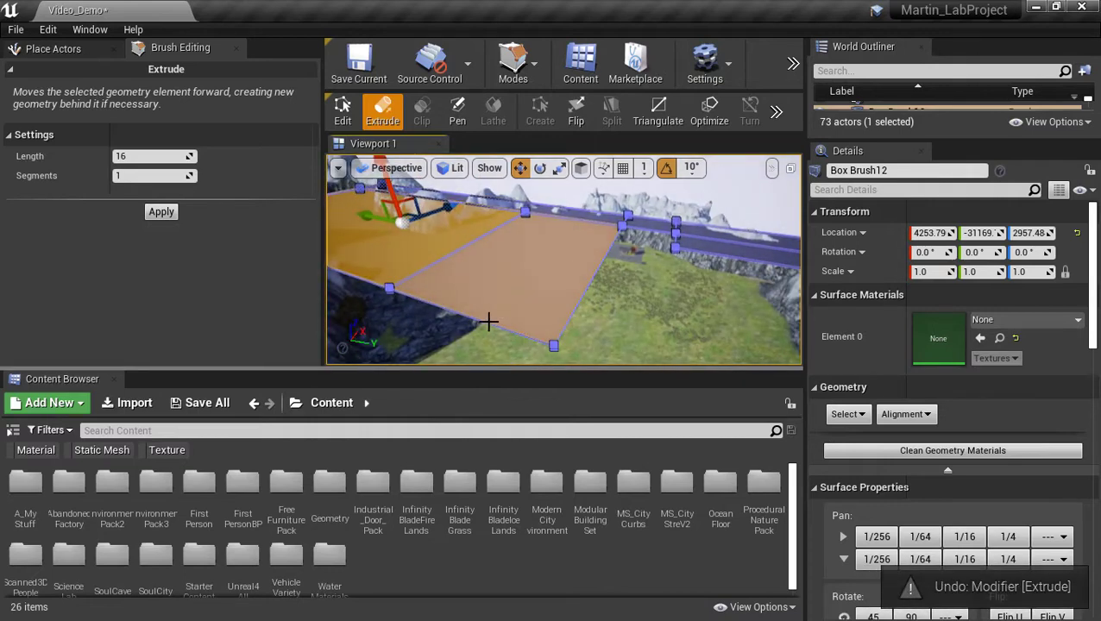
{"action": "key", "text": "ctrl+z"}
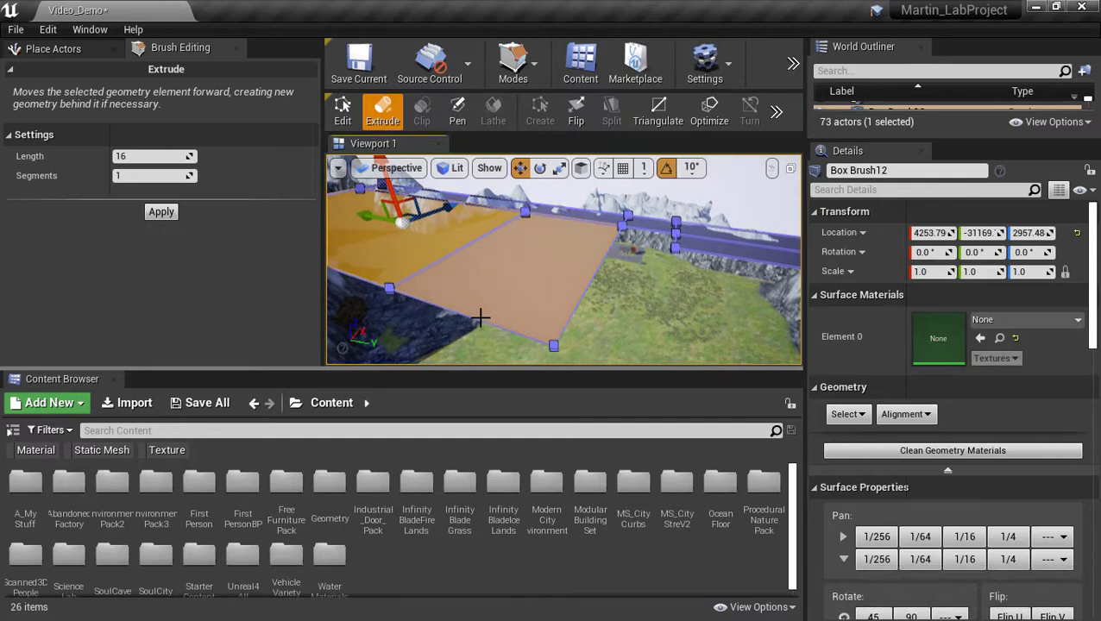
{"action": "key", "text": "ctrl+z"}
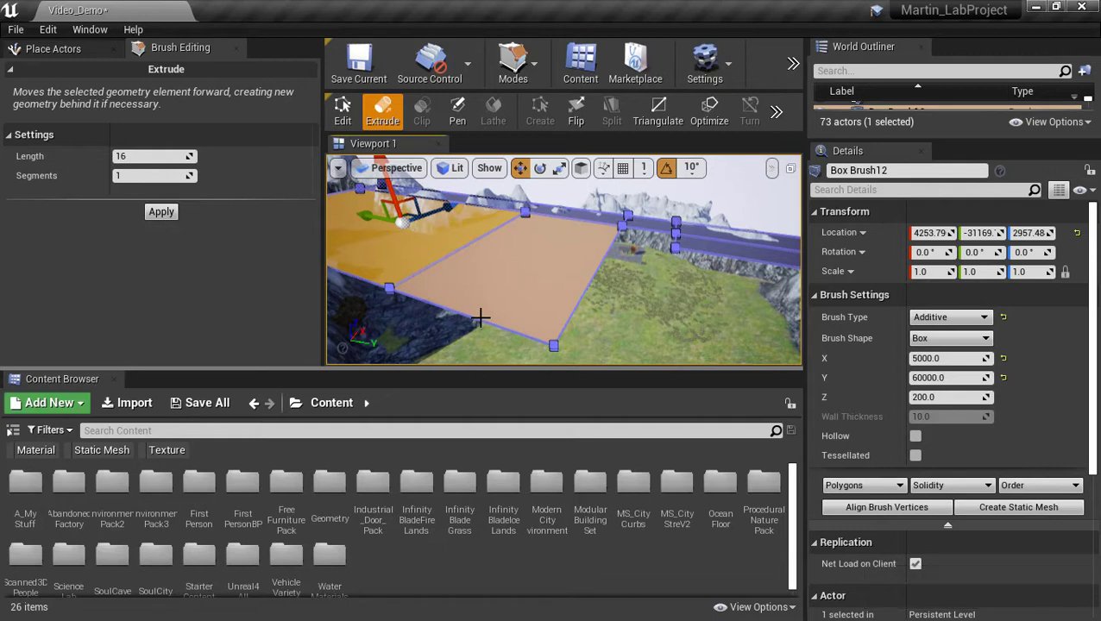
{"action": "key", "text": "ctrl+z"}
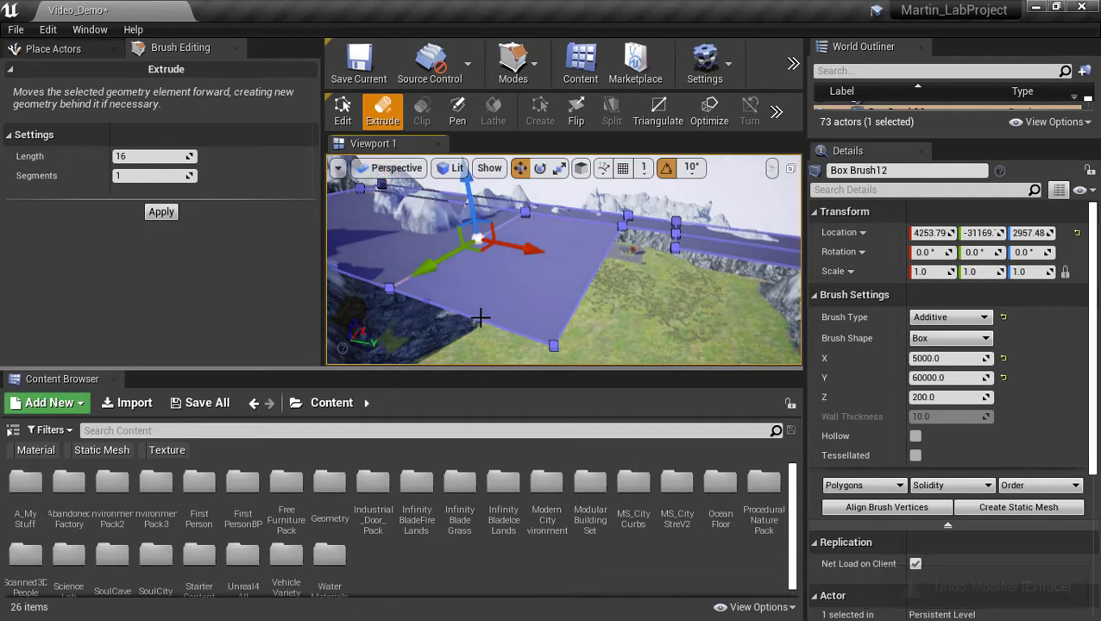
{"action": "key", "text": "ctrl+z"}
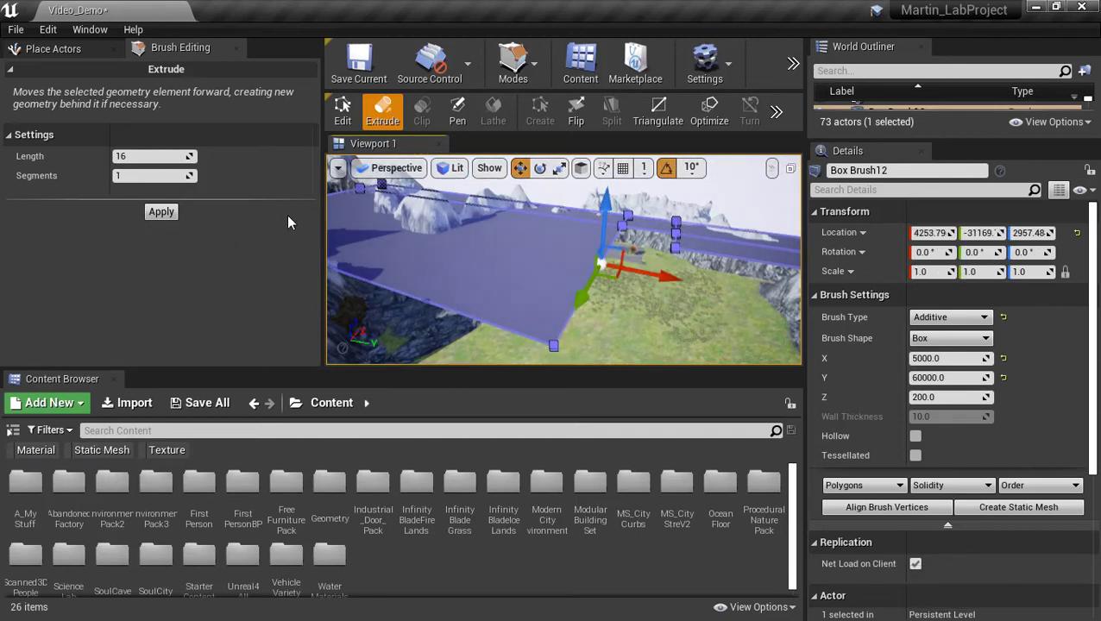
Enter 1 in the extrusion segments field, then drag it down to -1.
{"action": "left_click", "coordinate": [169, 179]}
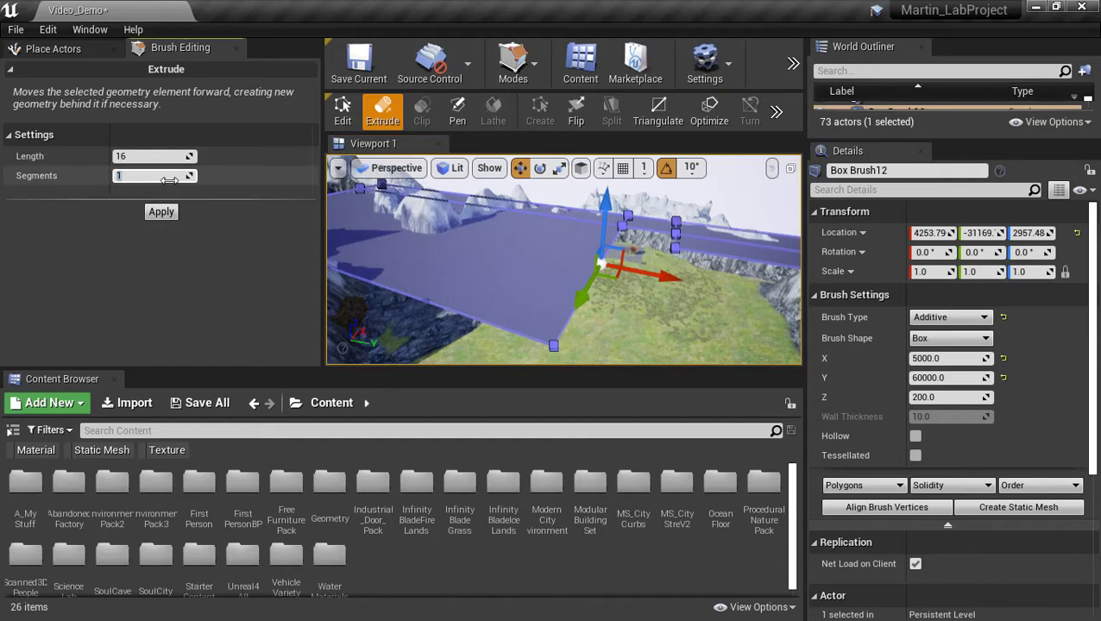
{"action": "type", "text": "1"}
{"action": "left_click_drag", "start_coordinate": [191, 175], "coordinate": [183, 175]}
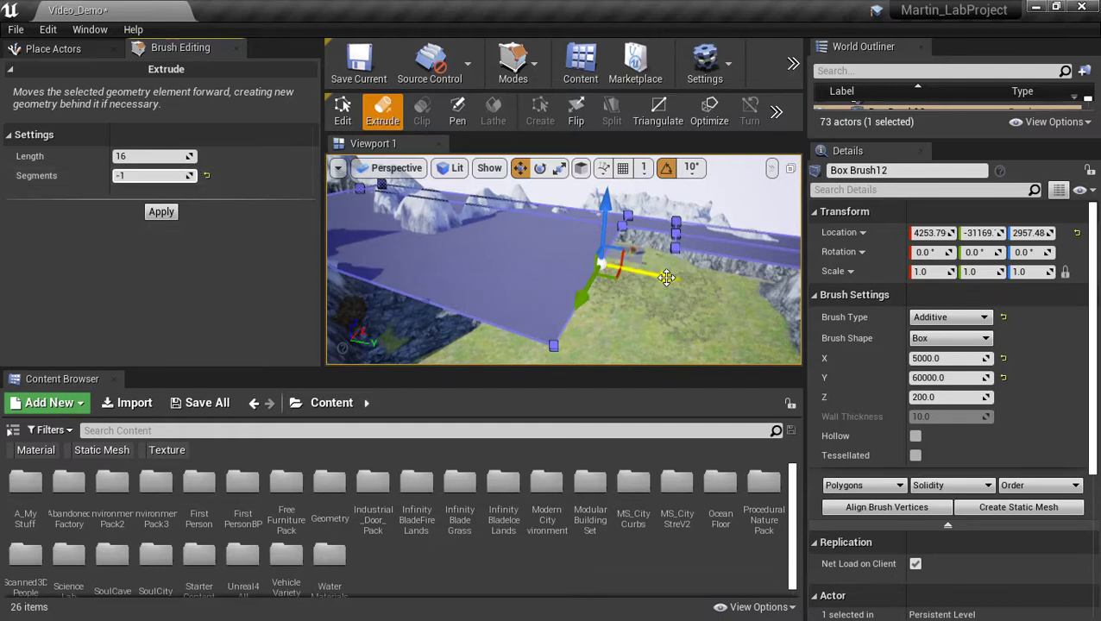
Extrude the brush face at the lower corner, undoing and retrying until a short section remains.
{"action": "left_click_drag", "start_coordinate": [667, 277], "coordinate": [576, 265]}
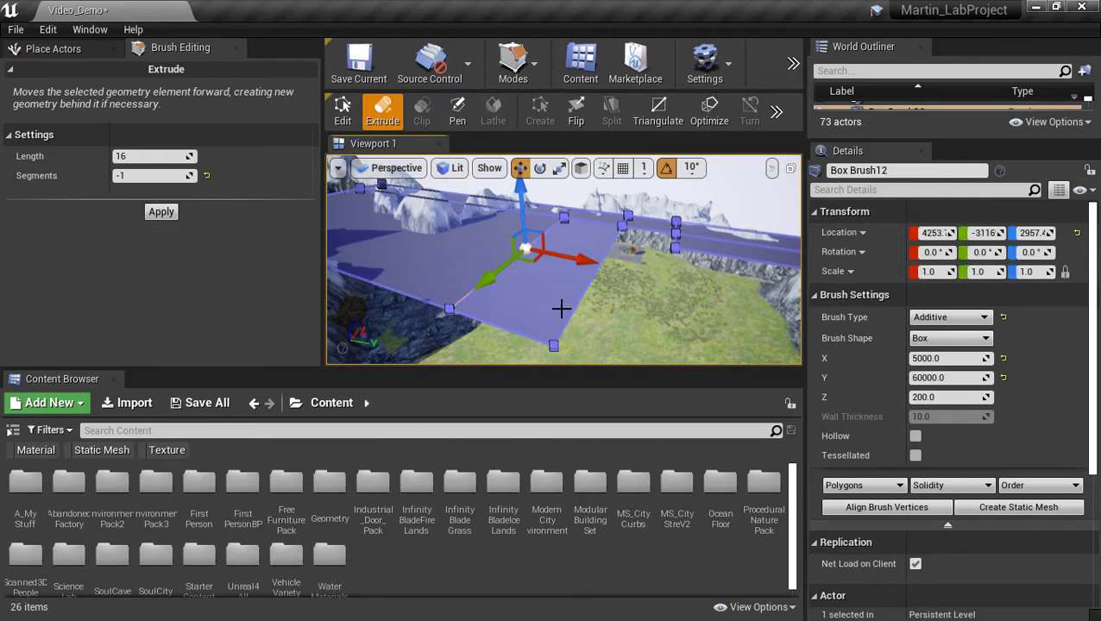
{"action": "key", "text": "ctrl+z"}
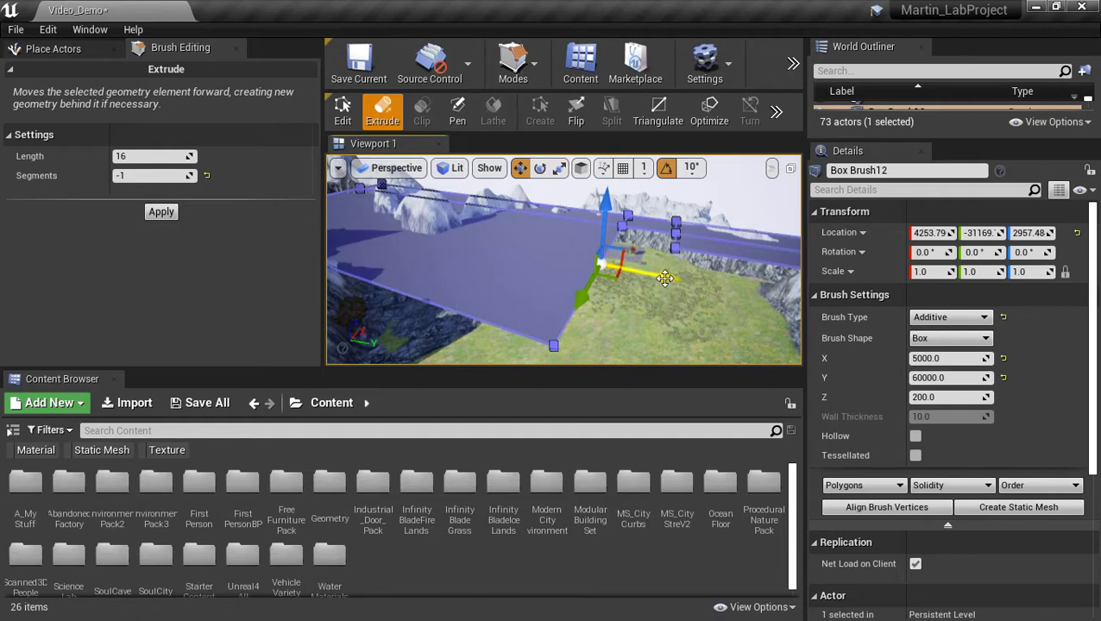
{"action": "left_click_drag", "start_coordinate": [669, 283], "coordinate": [674, 299]}
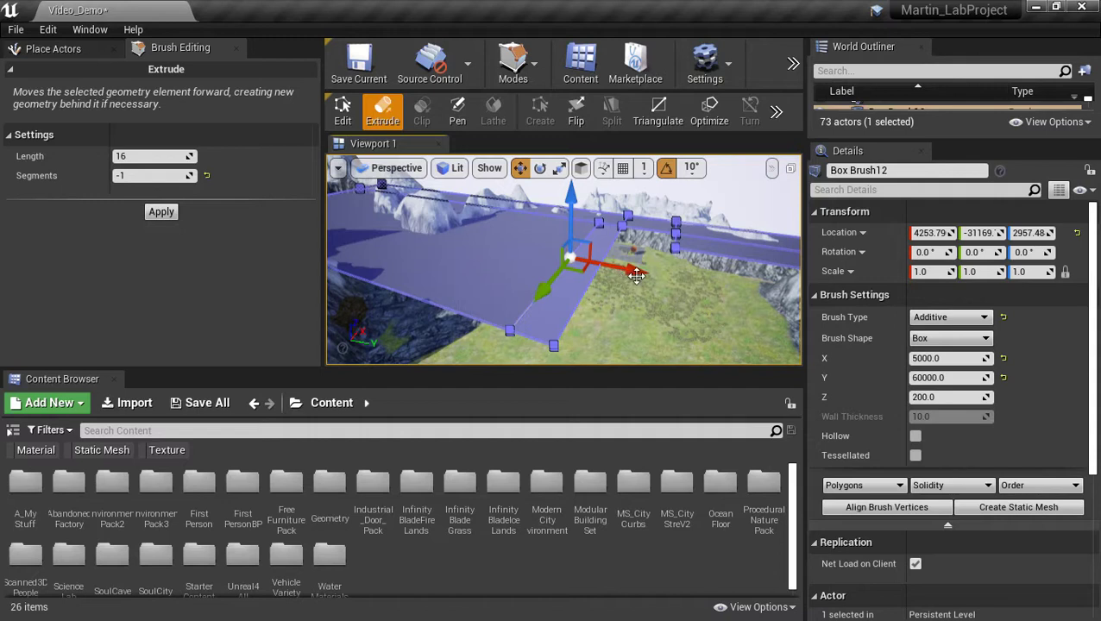
{"action": "key", "text": "ctrl+z"}
{"action": "left_click_drag", "start_coordinate": [666, 280], "coordinate": [645, 279]}
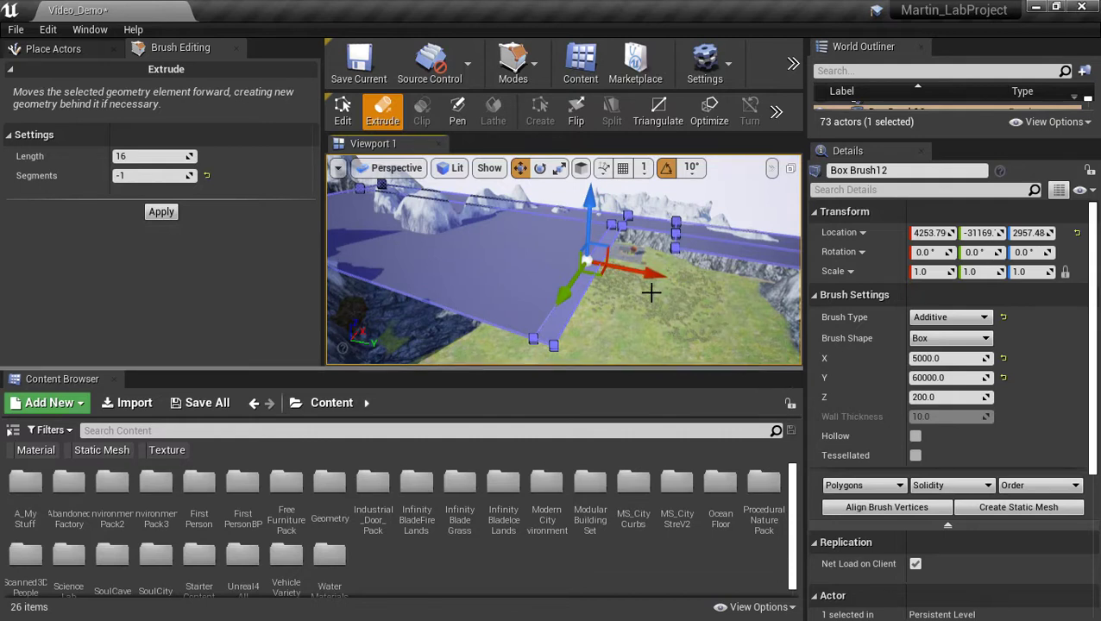
{"action": "key", "text": "ctrl+z"}
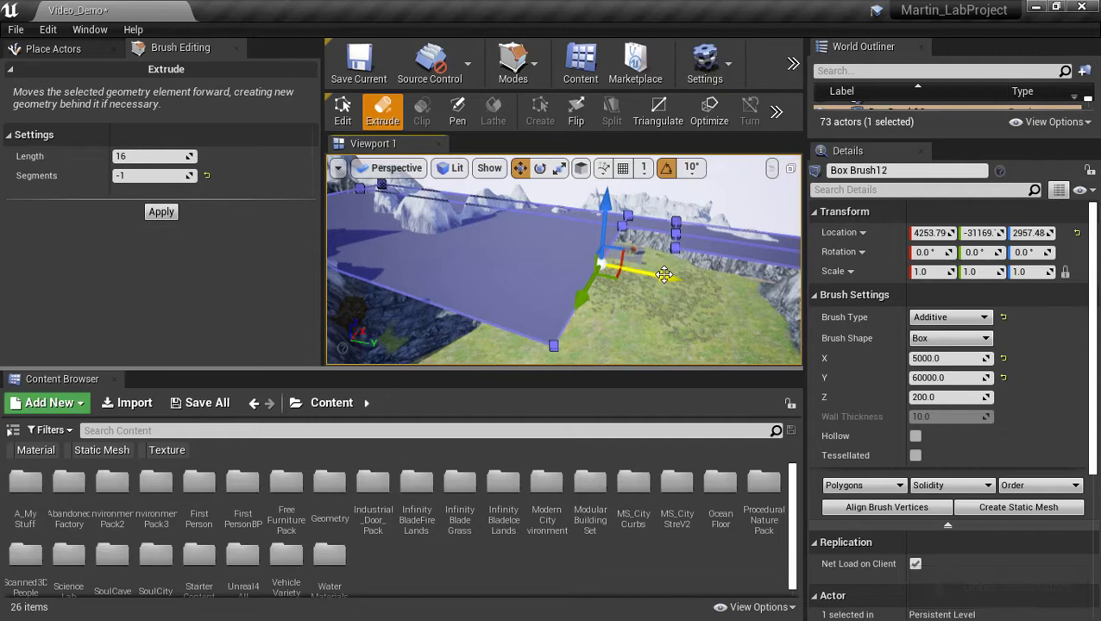
{"action": "left_click_drag", "start_coordinate": [669, 276], "coordinate": [654, 281]}
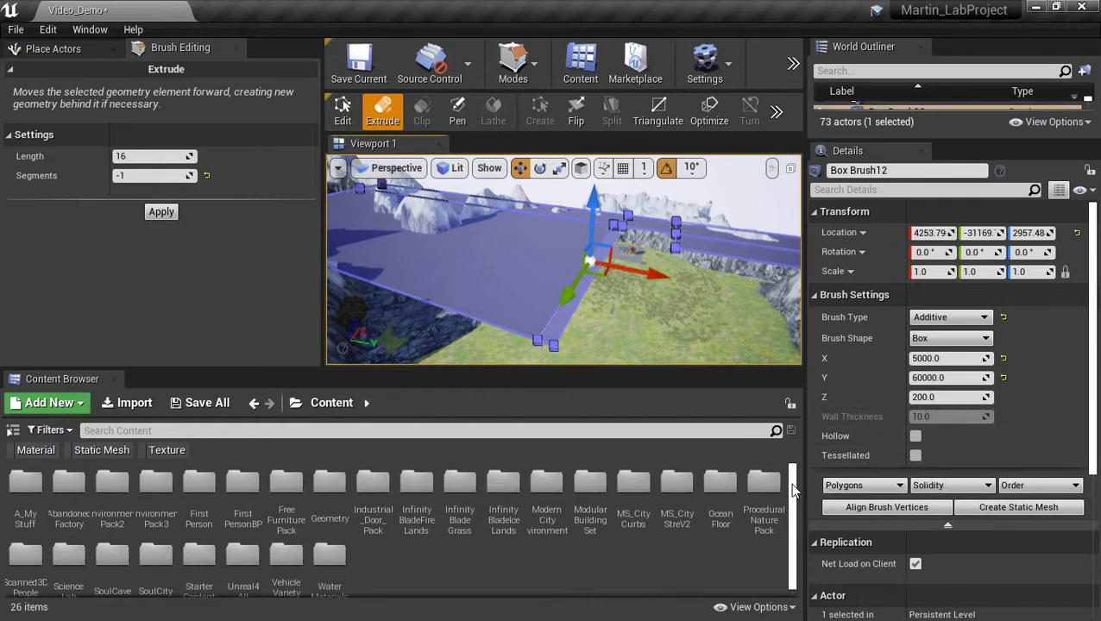
{"action": "left_click", "coordinate": [570, 305]}
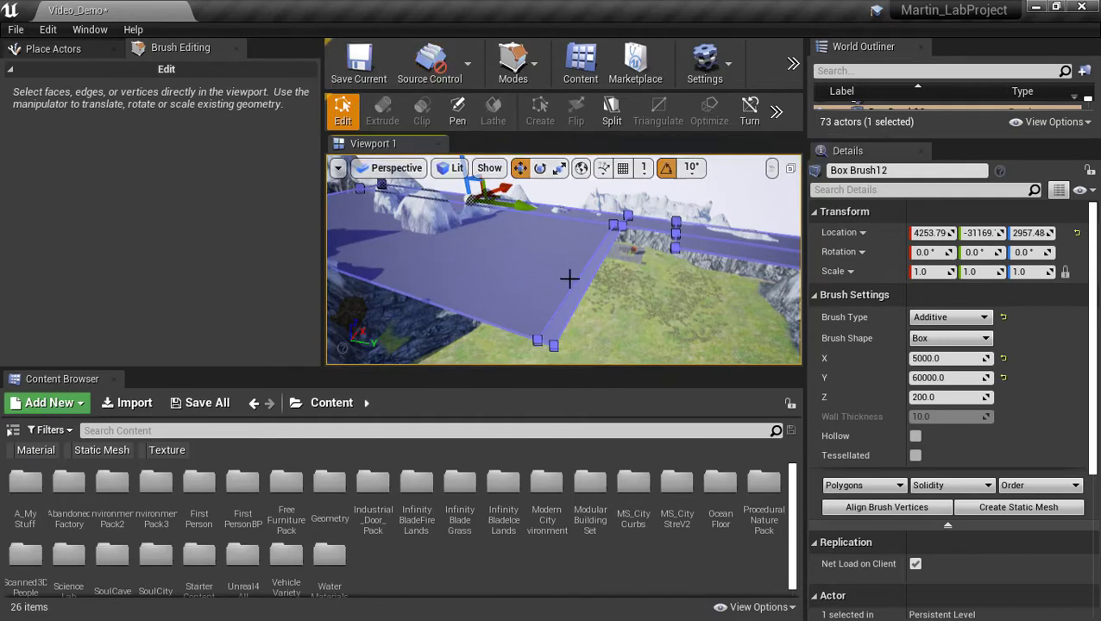
Delete the brush's top face, then restore it with Ctrl+Z.
{"action": "mouse_move", "coordinate": [568, 279]}
{"action": "right_mouse_down"}
{"action": "mouse_move", "coordinate": [597, 309]}
{"action": "mouse_move", "coordinate": [589, 296]}
{"action": "right_mouse_up"}
{"action": "key", "text": "w"}
{"action": "left_click", "coordinate": [529, 275]}
{"action": "key", "text": "s"}
{"action": "mouse_move", "coordinate": [529, 276]}
{"action": "right_mouse_down"}
{"action": "mouse_move", "coordinate": [516, 260]}
{"action": "mouse_move", "coordinate": [532, 269]}
{"action": "right_mouse_up"}
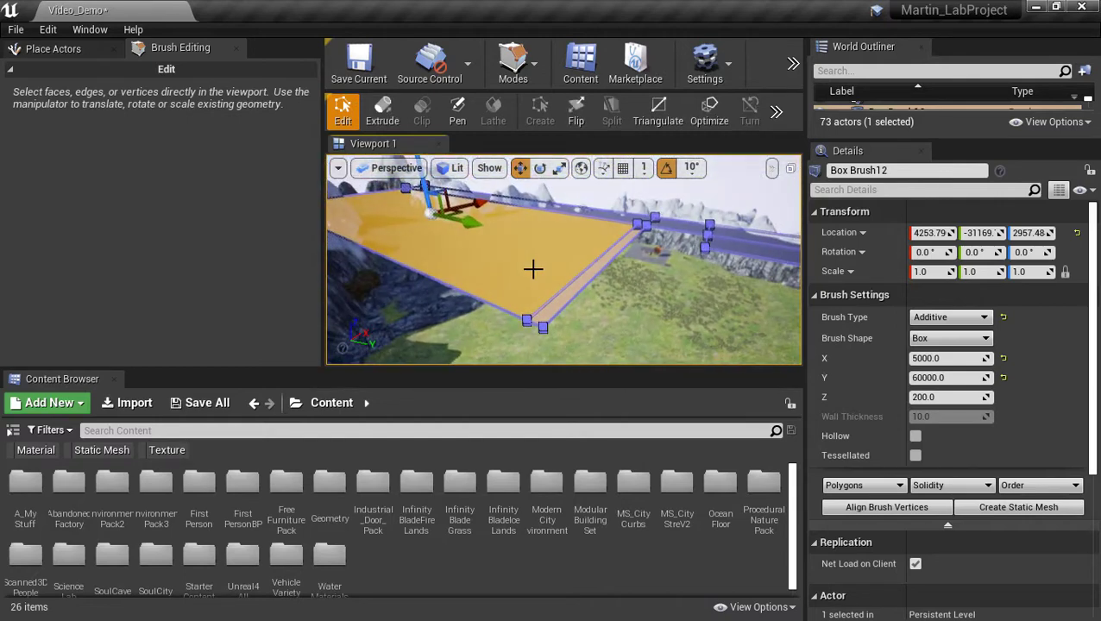
{"action": "key", "text": "Delete"}
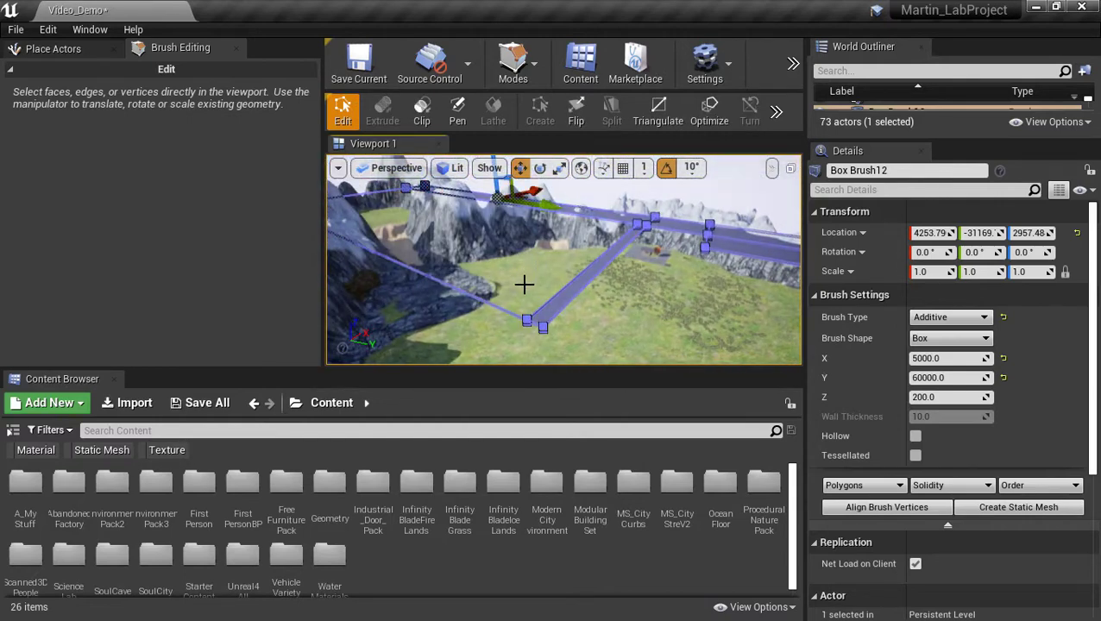
{"action": "key", "text": "ctrl+z"}
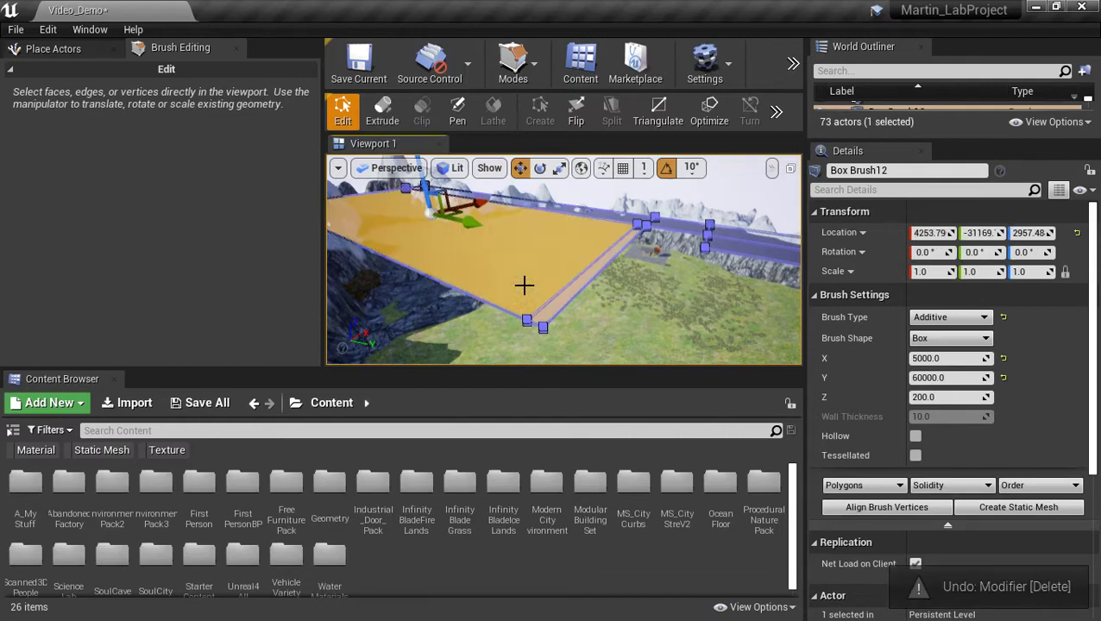
Select the brush's edge, thin side face and large top face surface.
{"action": "mouse_move", "coordinate": [524, 287]}
{"action": "right_mouse_down"}
{"action": "mouse_move", "coordinate": [524, 306]}
{"action": "mouse_move", "coordinate": [492, 289]}
{"action": "mouse_move", "coordinate": [582, 294]}
{"action": "right_mouse_up"}
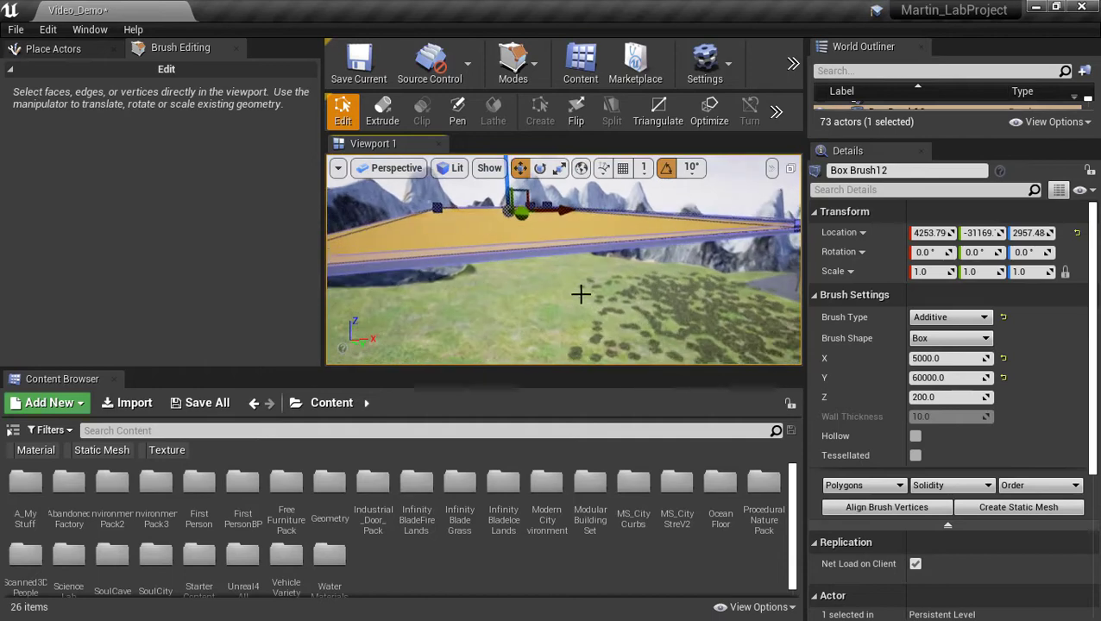
{"action": "left_click", "coordinate": [539, 251]}
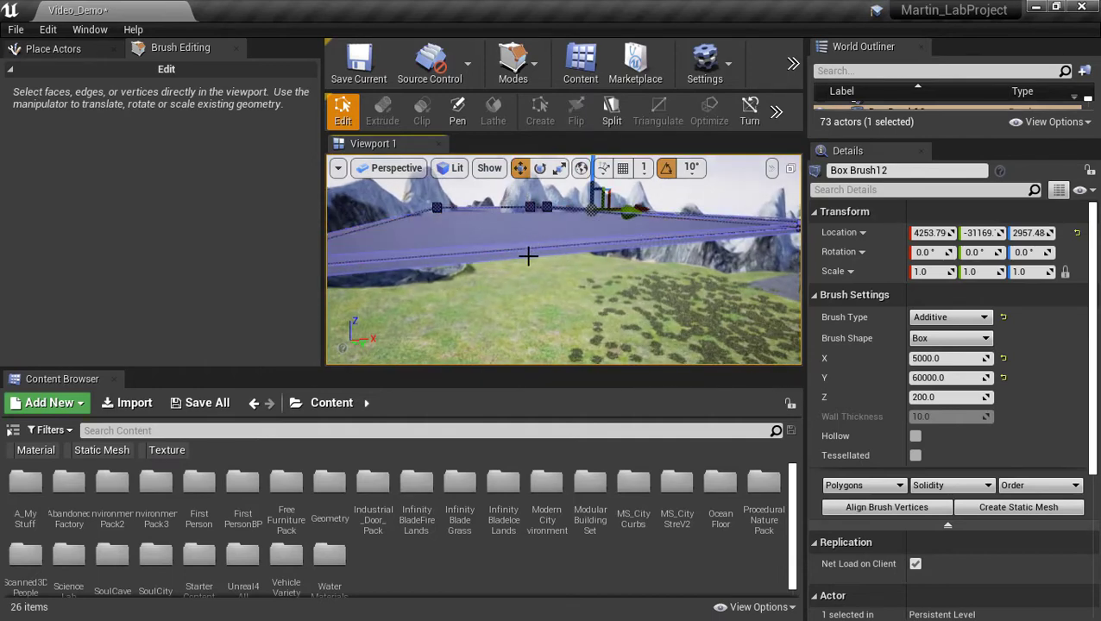
{"action": "left_click", "coordinate": [502, 260]}
{"action": "mouse_move", "coordinate": [491, 261]}
{"action": "right_mouse_down"}
{"action": "mouse_move", "coordinate": [540, 285]}
{"action": "mouse_move", "coordinate": [611, 283]}
{"action": "right_mouse_up"}
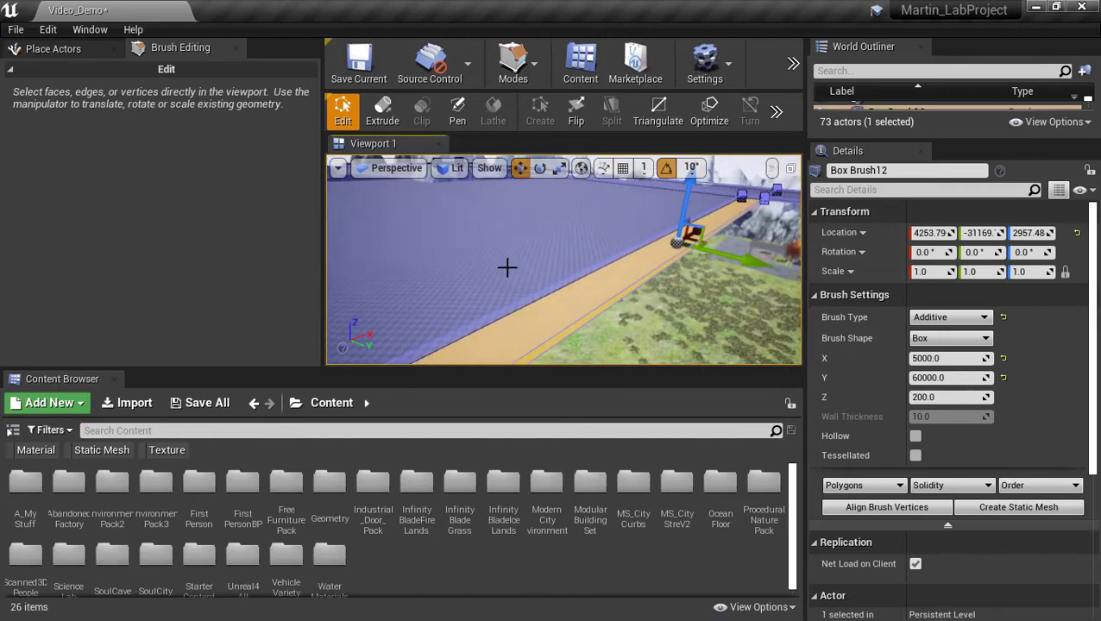
{"action": "left_click", "coordinate": [567, 302]}
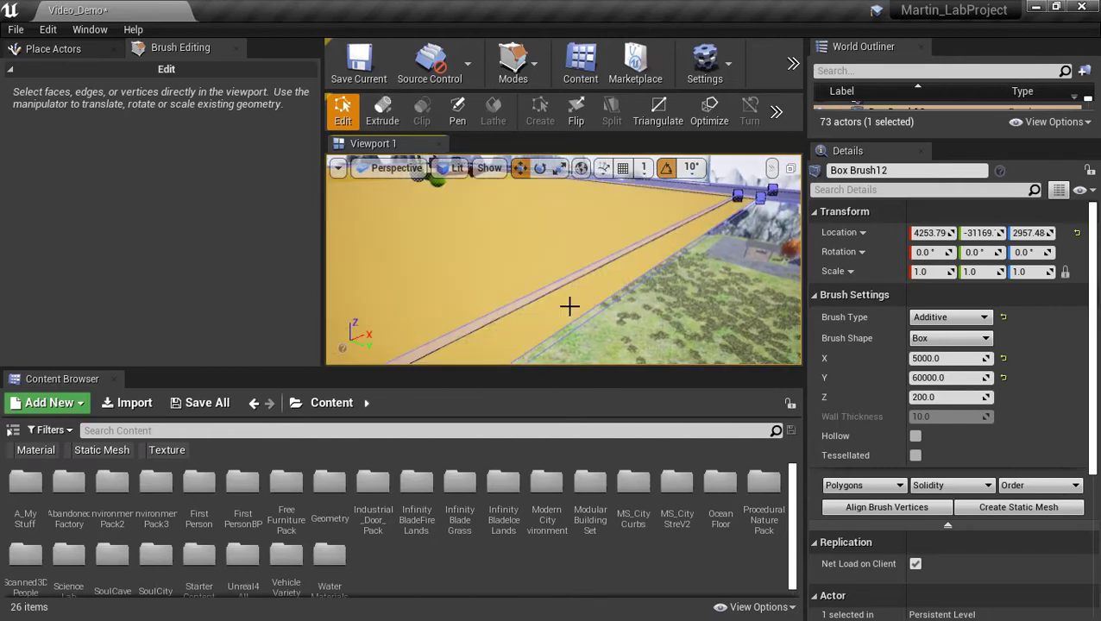
{"action": "left_click", "coordinate": [583, 314]}
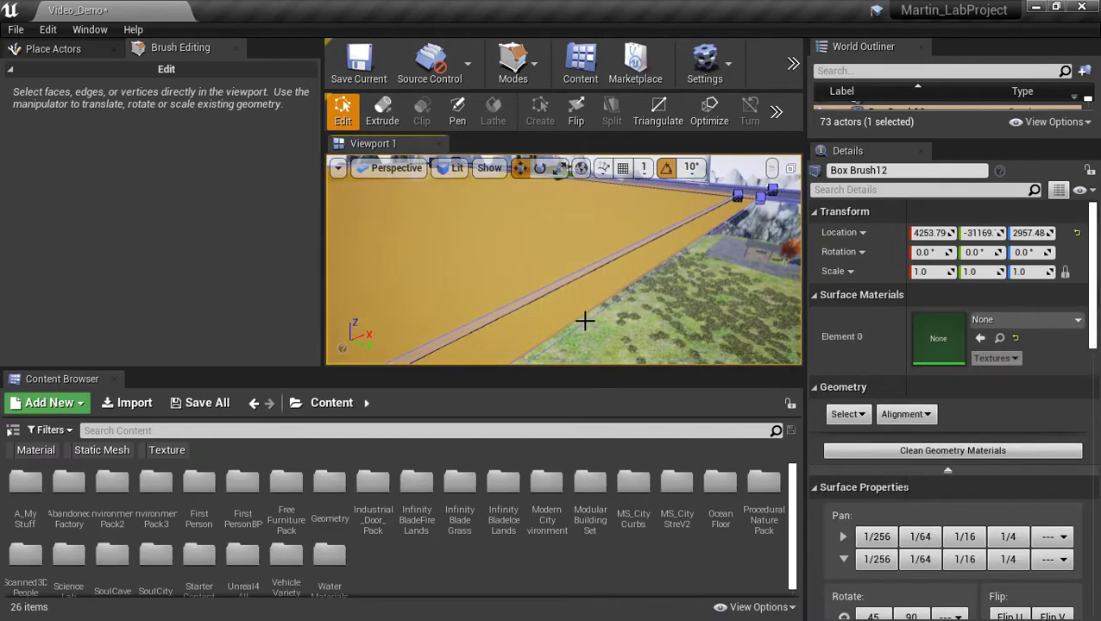
Undo the selections, face deletion and extrusion back to the plain rectangular box.
{"action": "key", "text": "ctrl+z"}
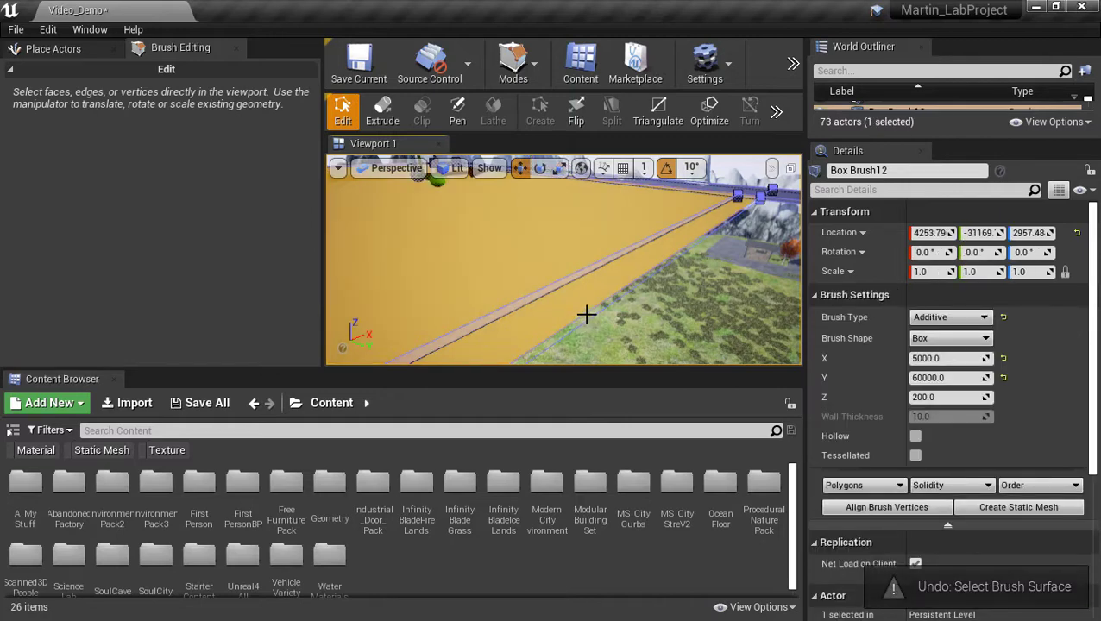
{"action": "key", "text": "ctrl+z"}
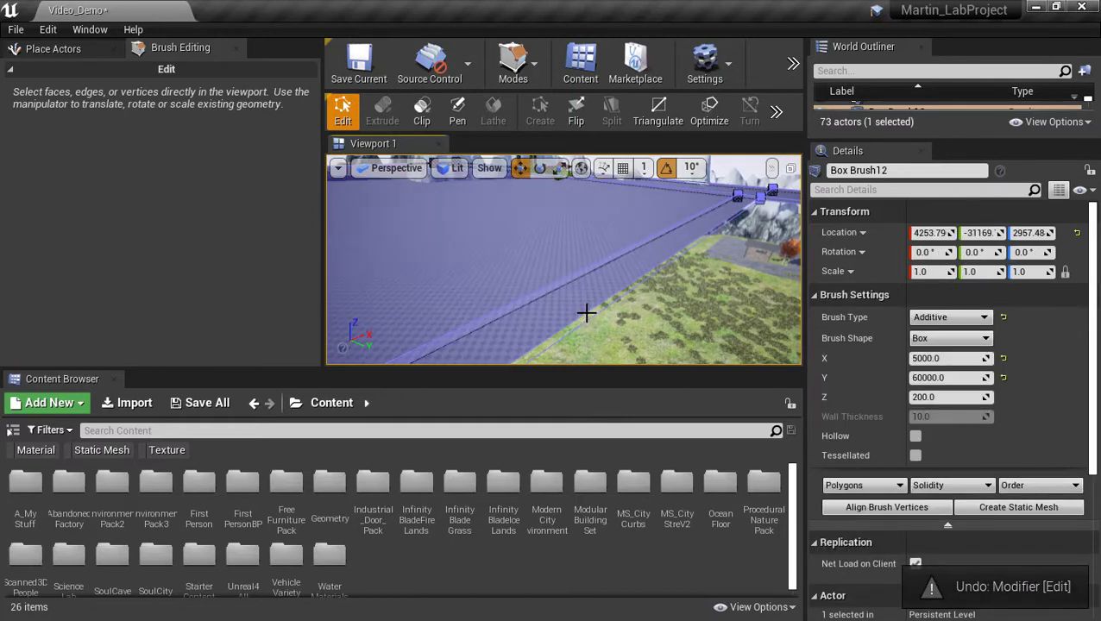
{"action": "key", "text": "ctrl+z"}
{"action": "key", "text": "ctrl+z"}
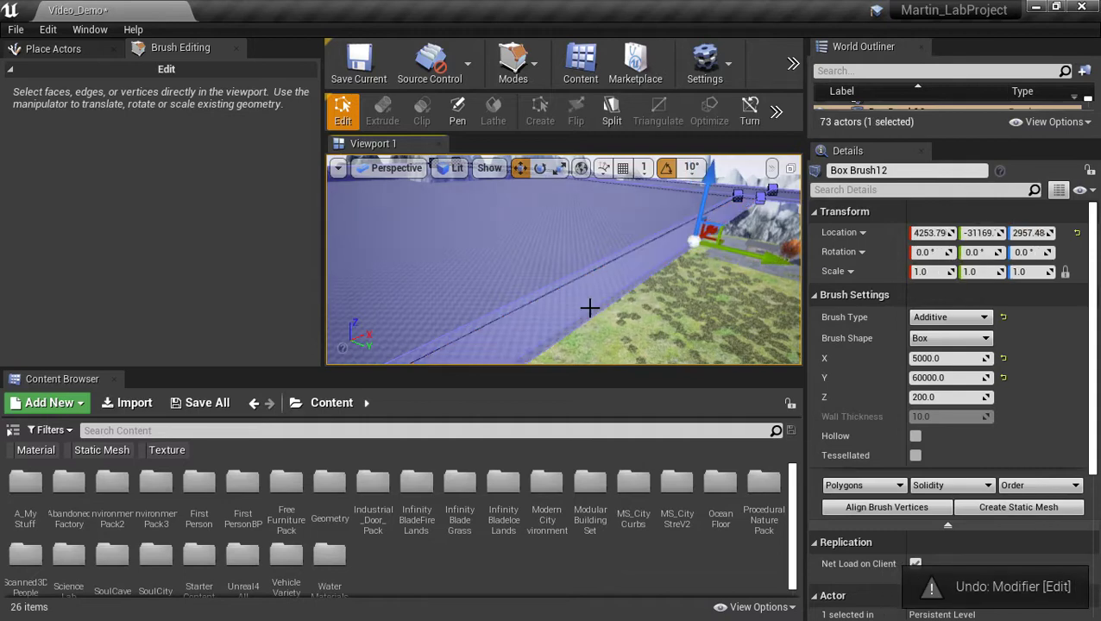
{"action": "key", "text": "ctrl+z"}
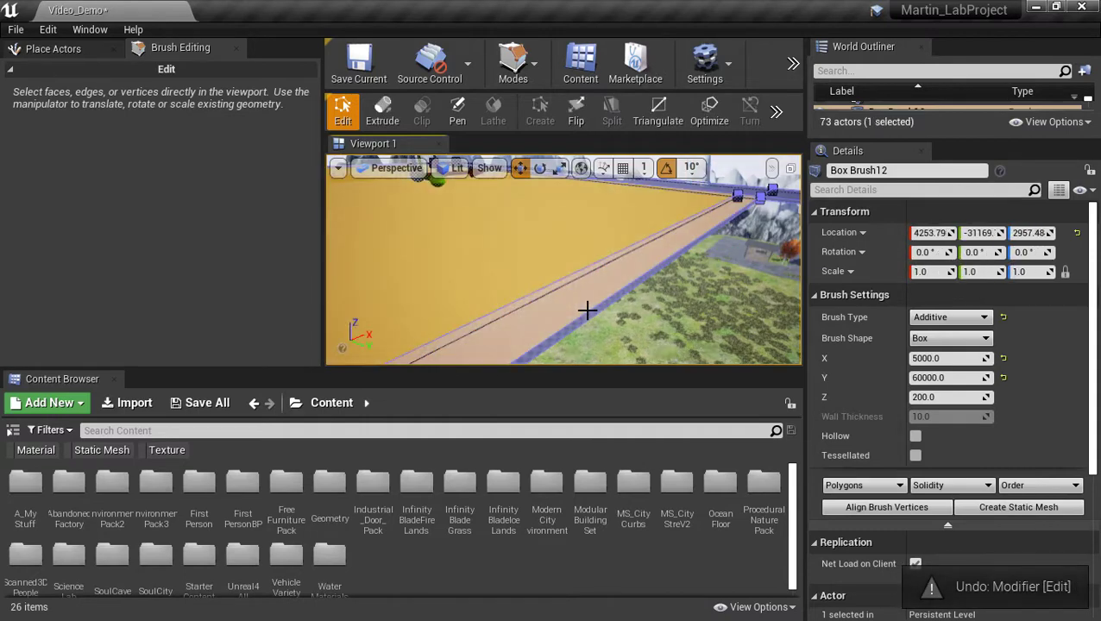
{"action": "key", "text": "ctrl+z"}
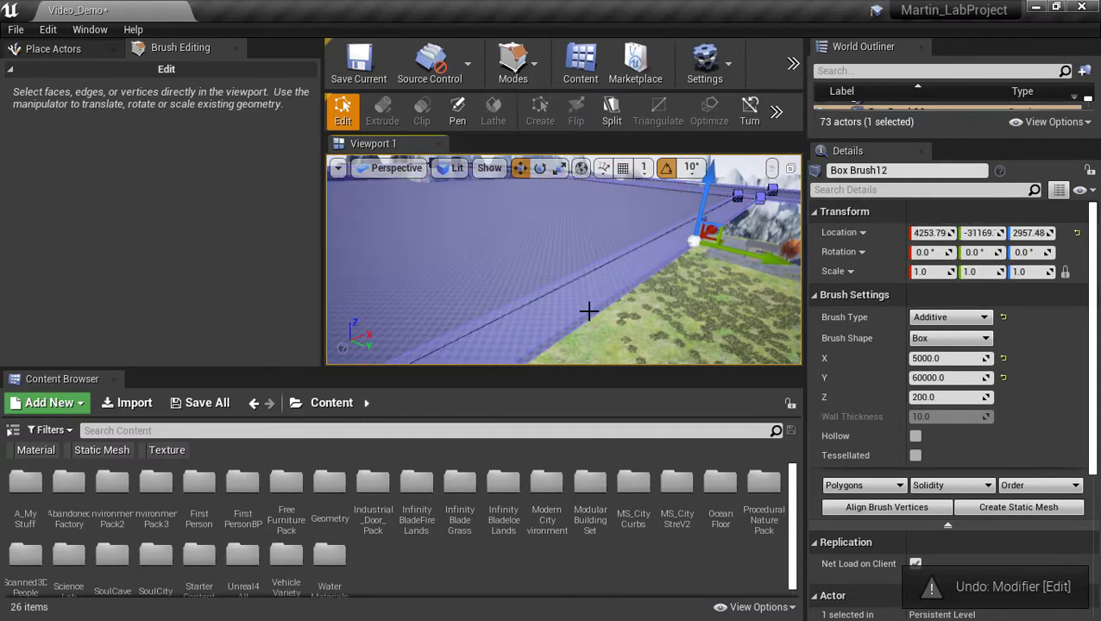
{"action": "key", "text": "ctrl+z"}
{"action": "key", "text": "ctrl+z"}
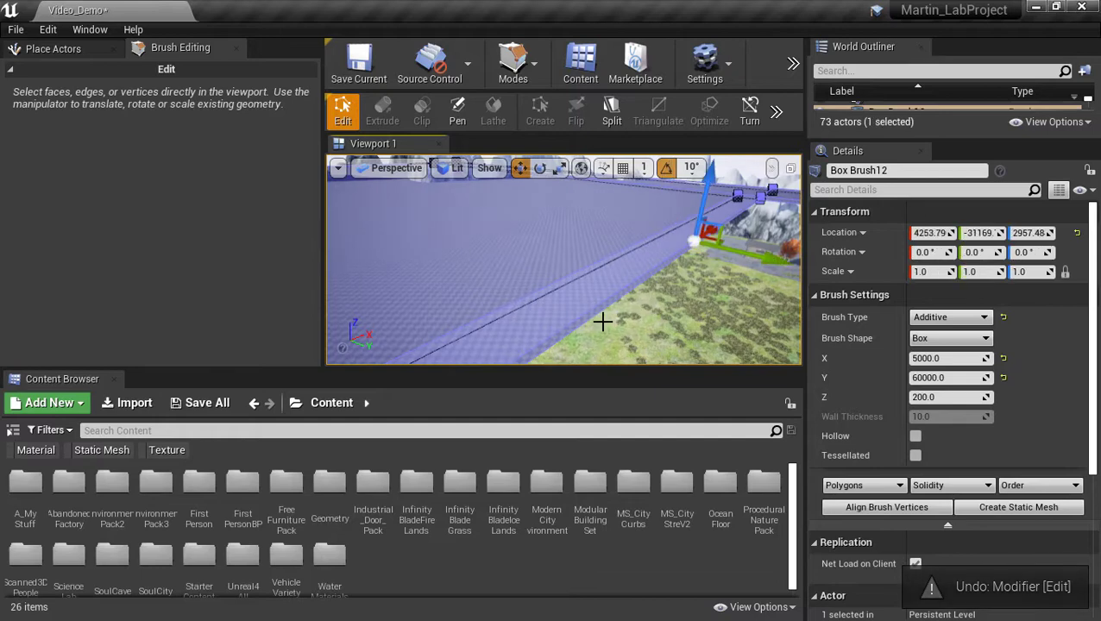
{"action": "key", "text": "ctrl+z"}
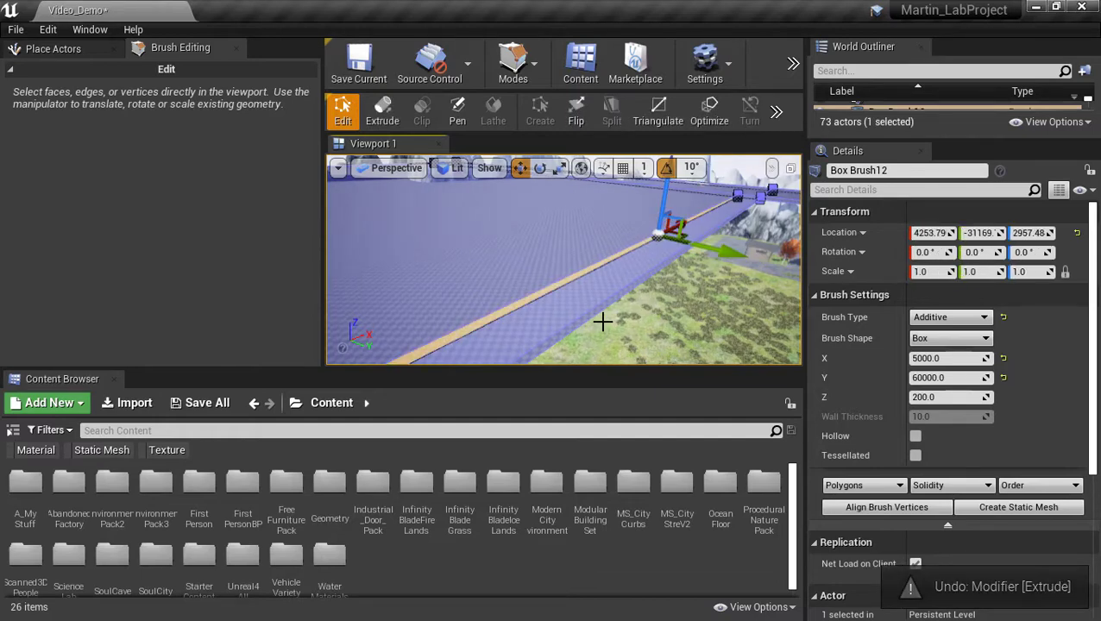
{"action": "key", "text": "ctrl+z"}
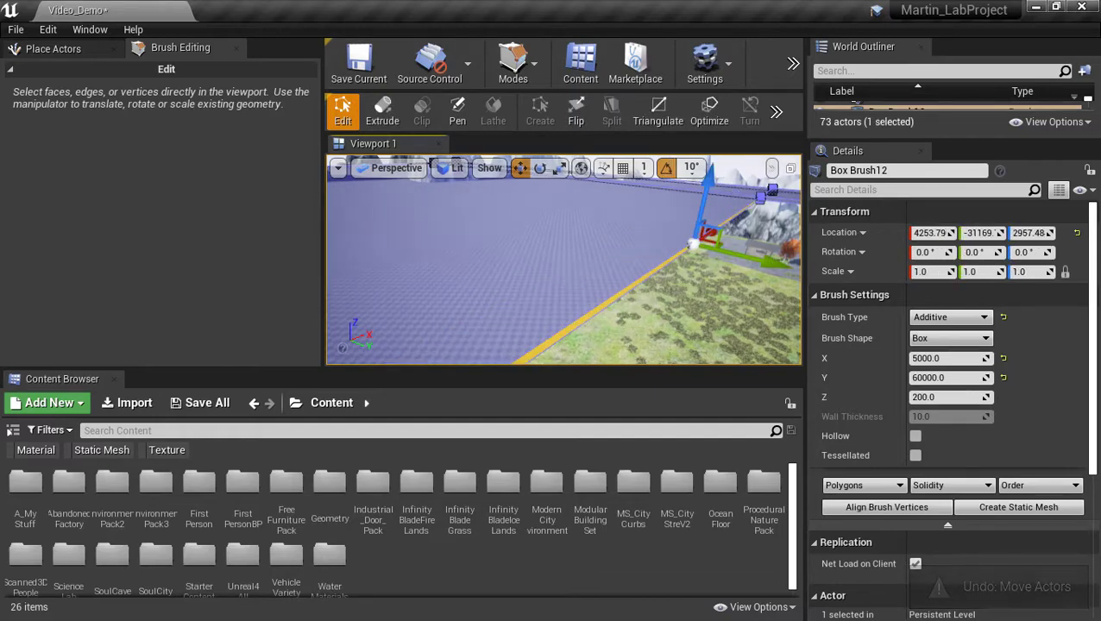
Lower the box brush along its height, then undo that move.
{"action": "key", "text": "s"}
{"action": "mouse_move", "coordinate": [563, 259]}
{"action": "right_mouse_down"}
{"action": "mouse_move", "coordinate": [596, 302]}
{"action": "mouse_move", "coordinate": [686, 281]}
{"action": "mouse_move", "coordinate": [664, 280]}
{"action": "mouse_move", "coordinate": [686, 207]}
{"action": "mouse_move", "coordinate": [695, 233]}
{"action": "mouse_move", "coordinate": [673, 246]}
{"action": "mouse_move", "coordinate": [571, 222]}
{"action": "right_mouse_up"}
{"action": "key", "text": "d"}
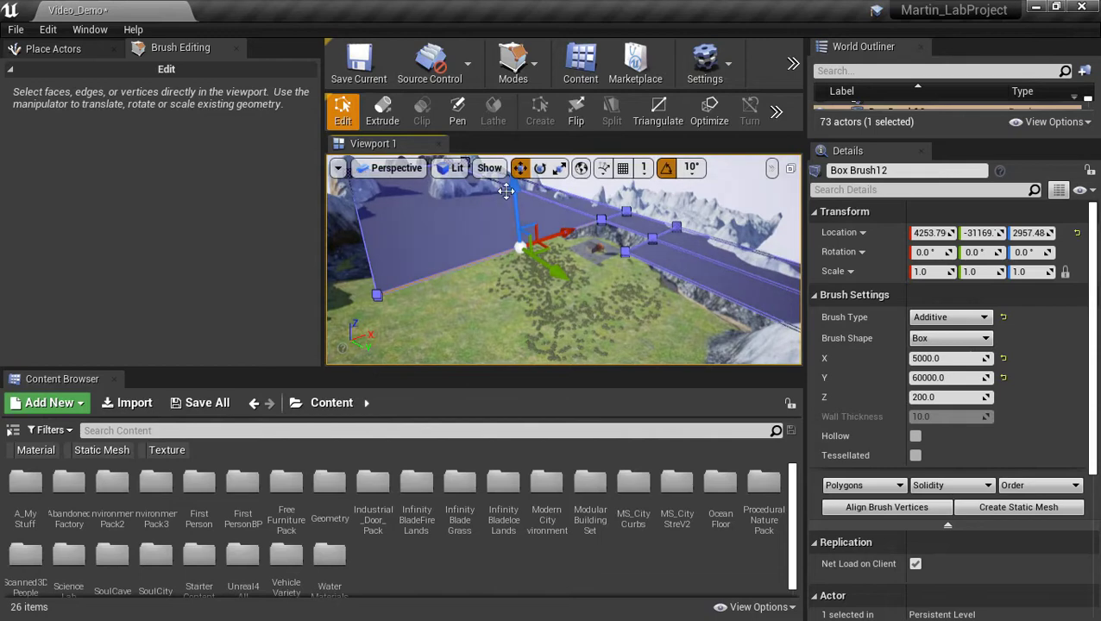
{"action": "left_click_drag", "start_coordinate": [516, 195], "coordinate": [516, 215]}
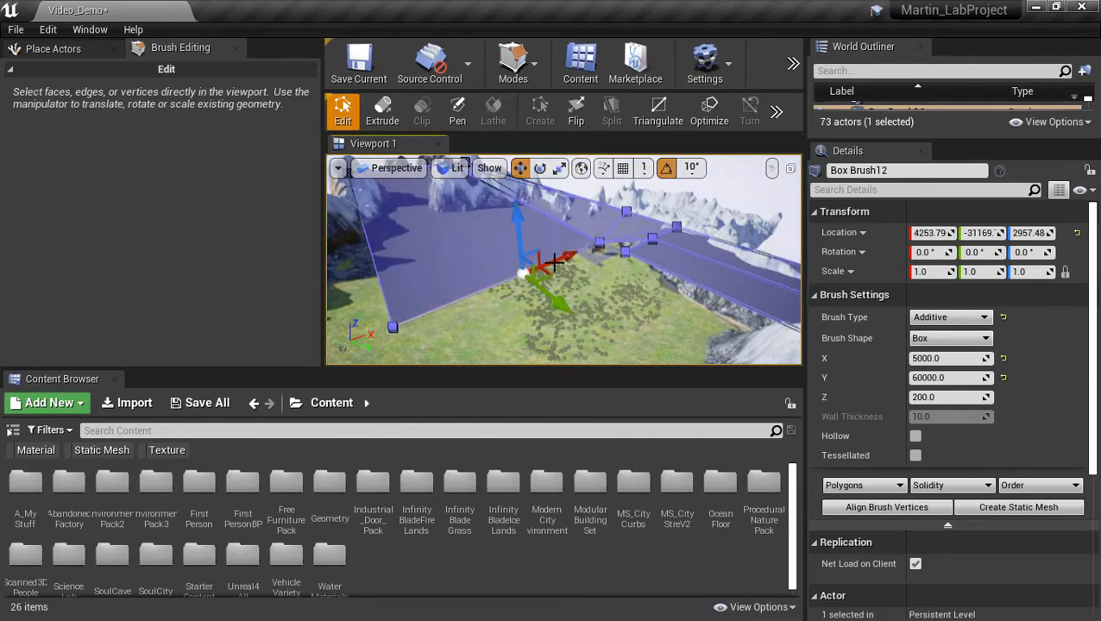
{"action": "key", "text": "w"}
{"action": "right_click_drag", "start_coordinate": [554, 262], "coordinate": [581, 206]}
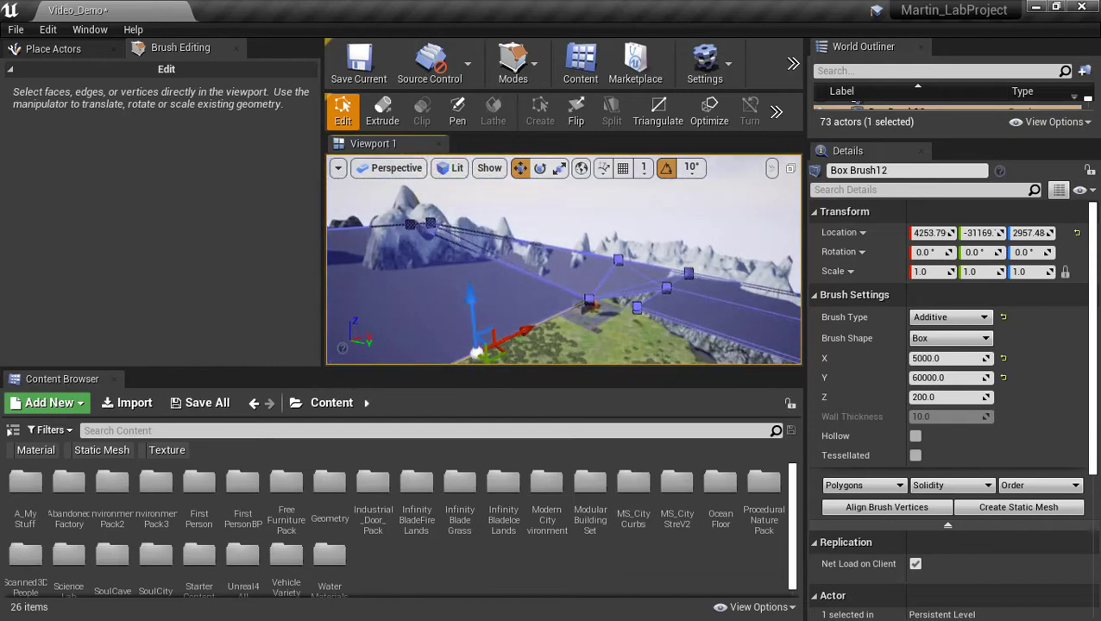
{"action": "key", "text": "ctrl+z"}
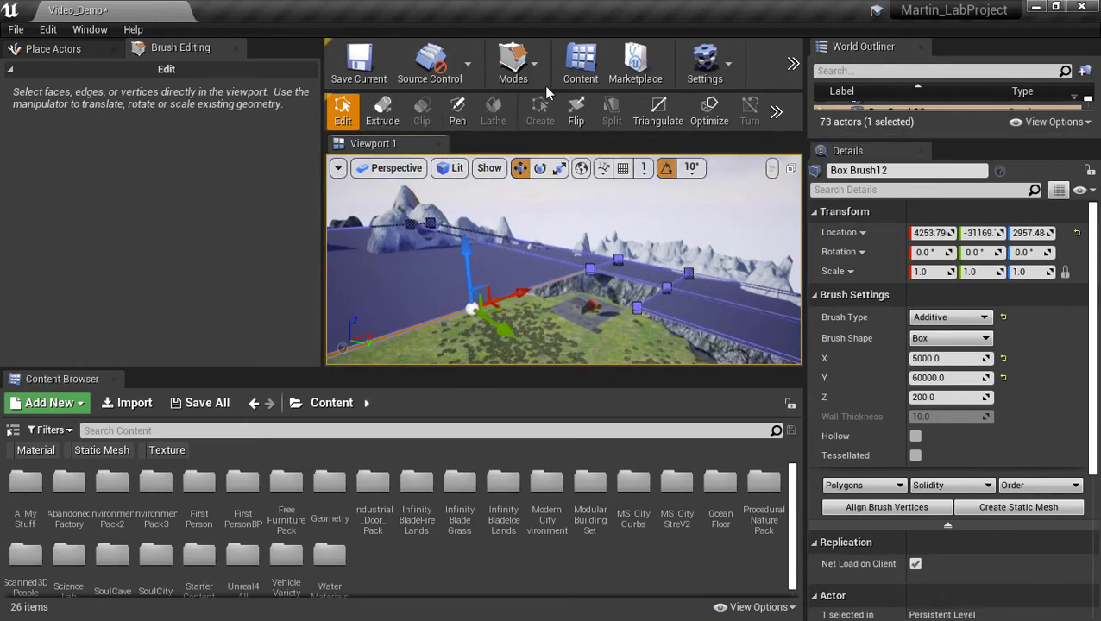
{"action": "left_click", "coordinate": [515, 67]}
Lower Box Brush12 to about Z −1130 and fly the view through the valley toward the meadow.
{"action": "left_click", "coordinate": [525, 109]}
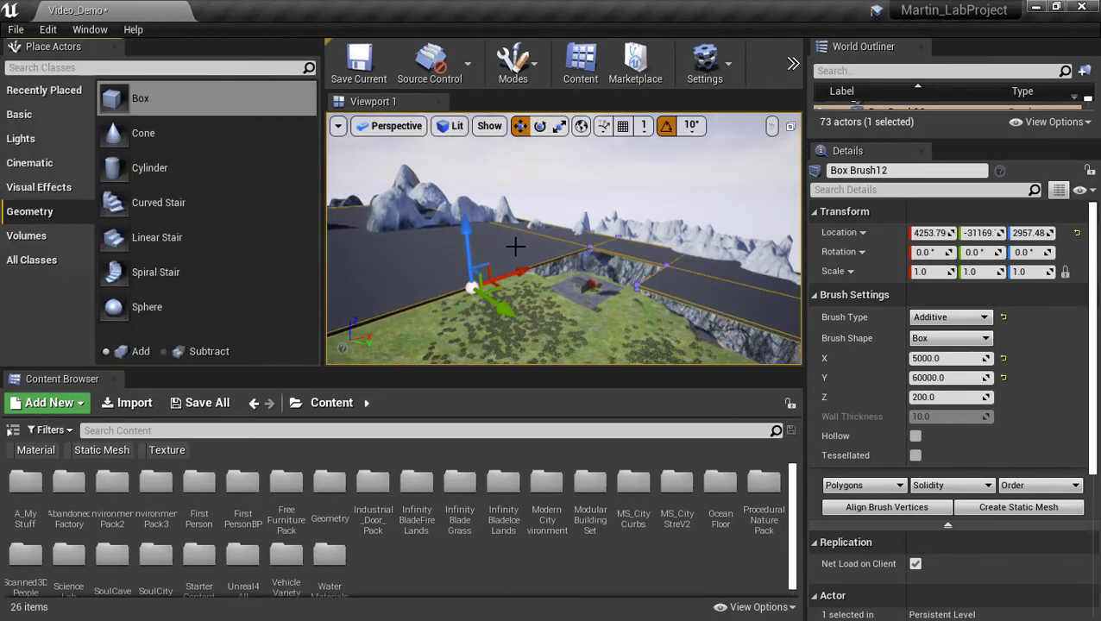
{"action": "right_click_drag", "start_coordinate": [492, 231], "coordinate": [472, 249]}
{"action": "left_click", "coordinate": [480, 229]}
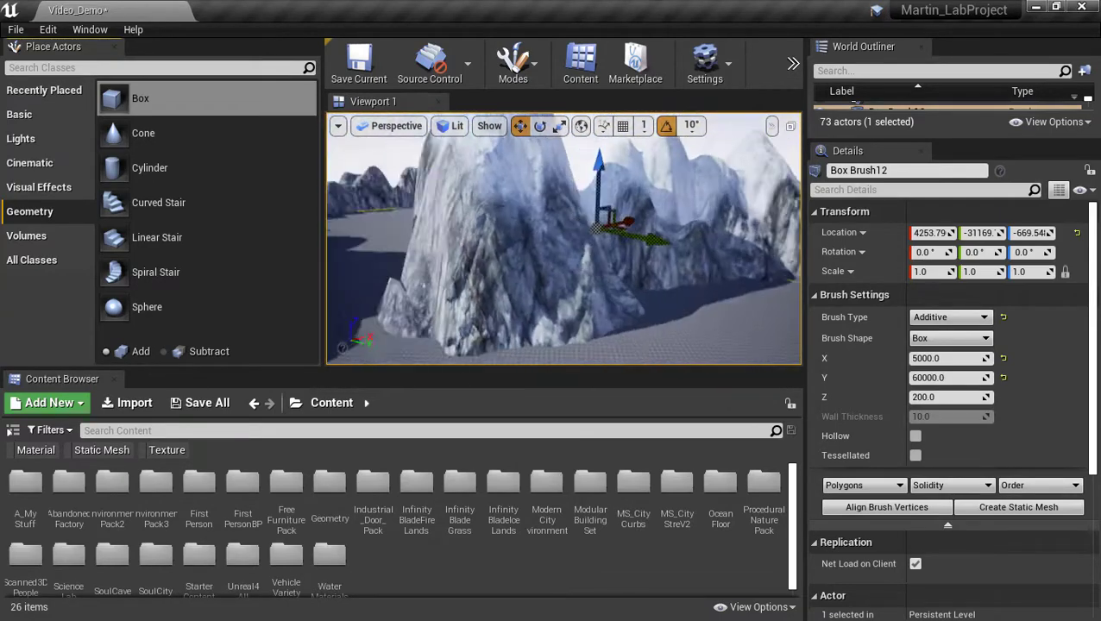
{"action": "right_click_drag", "start_coordinate": [564, 238], "coordinate": [487, 238]}
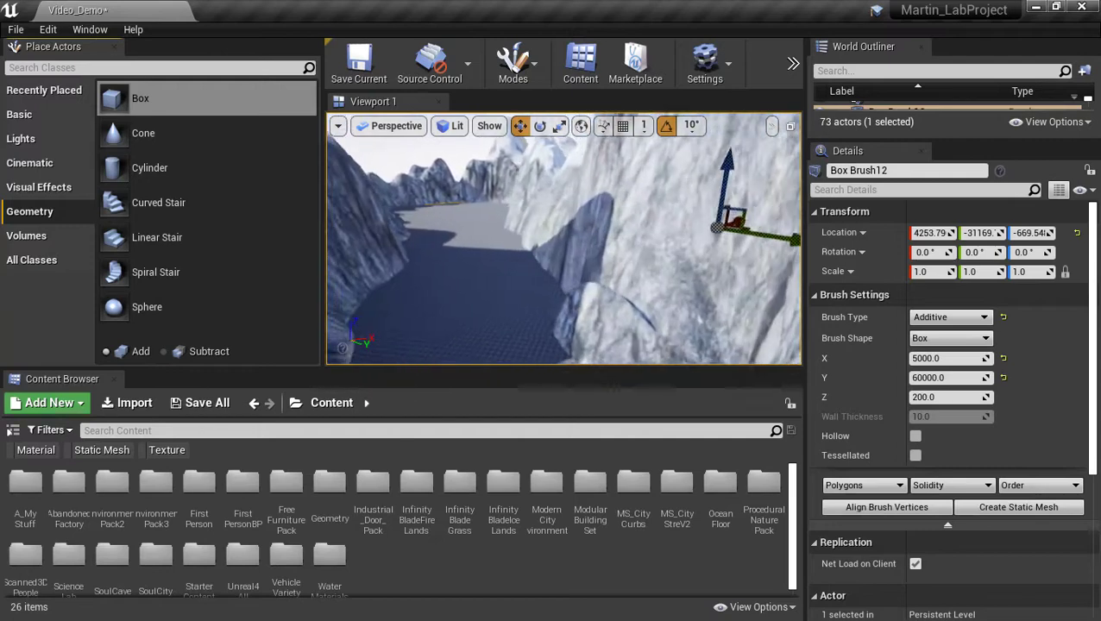
{"action": "right_click_drag", "start_coordinate": [719, 226], "coordinate": [690, 226]}
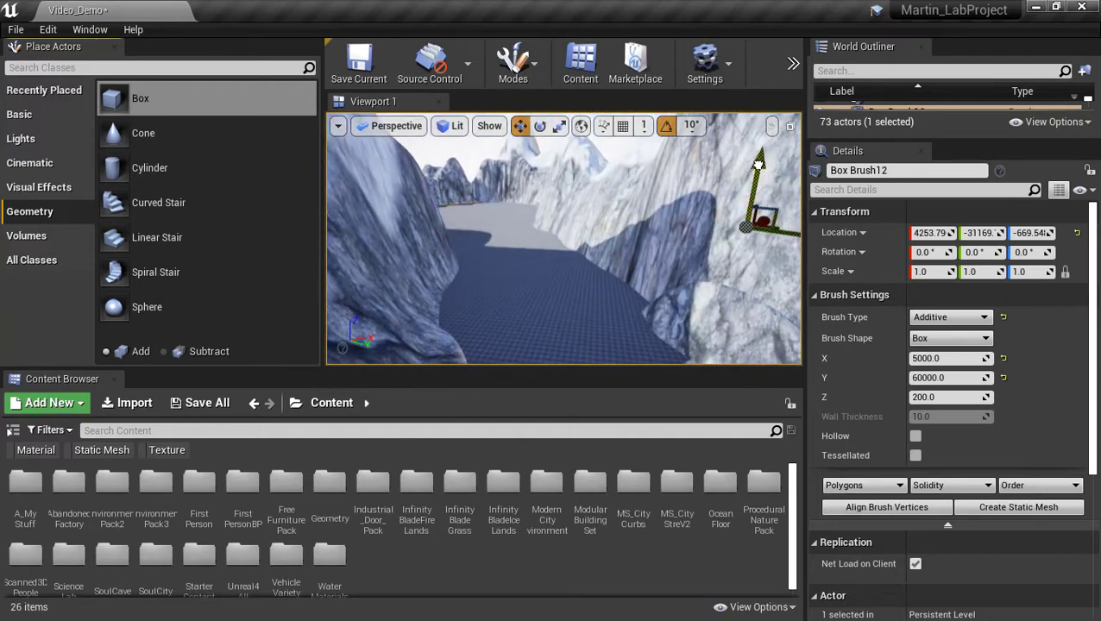
{"action": "mouse_move", "coordinate": [564, 238]}
{"action": "right_mouse_down"}
{"action": "mouse_move", "coordinate": [500, 231]}
{"action": "mouse_move", "coordinate": [699, 240]}
{"action": "mouse_move", "coordinate": [747, 227]}
{"action": "mouse_move", "coordinate": [543, 233]}
{"action": "mouse_move", "coordinate": [462, 259]}
{"action": "mouse_move", "coordinate": [447, 364]}
{"action": "right_mouse_up"}
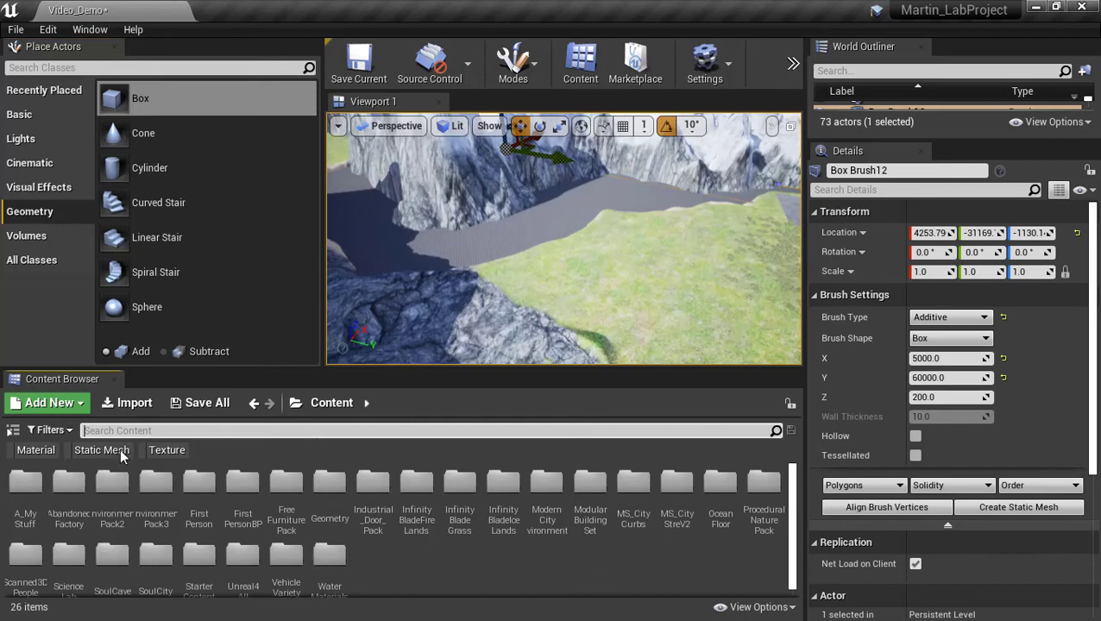
Filter the Content Browser to Materials and search 'water', then 'Ocean'.
{"action": "left_click", "coordinate": [14, 453]}
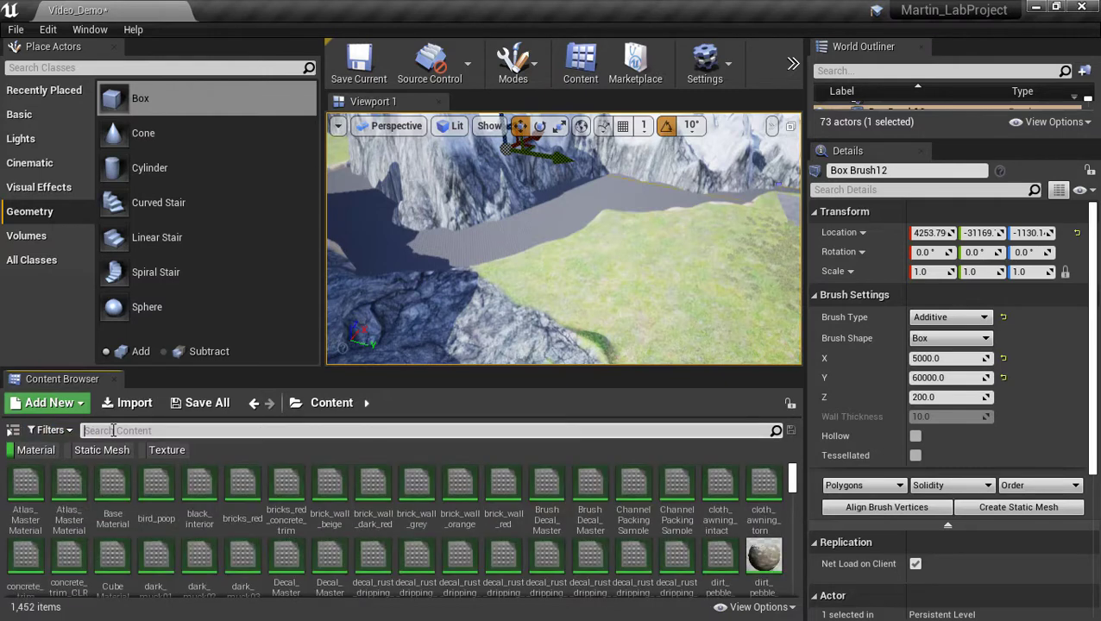
{"action": "type", "text": "water"}
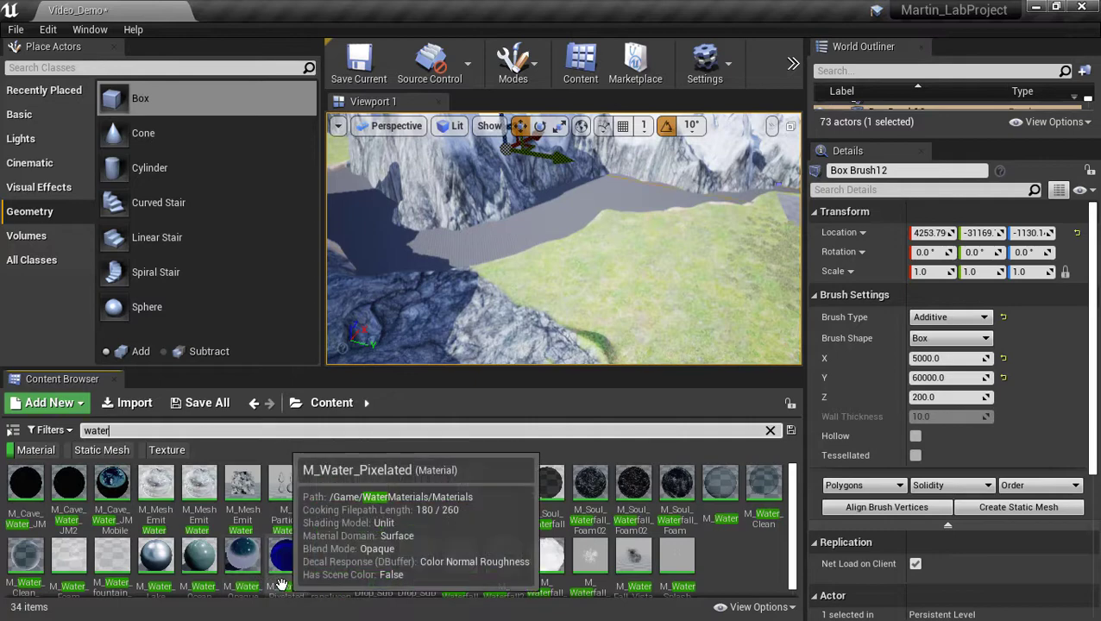
{"action": "scroll", "coordinate": [282, 586], "scroll_direction": "down", "scroll_amount": 1}
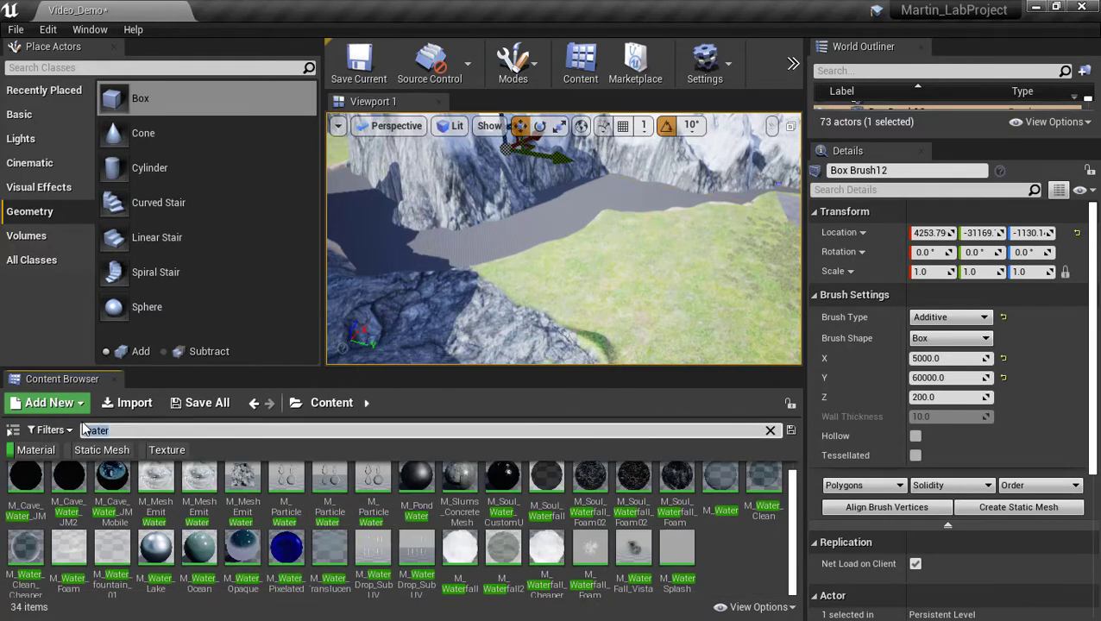
{"action": "type", "text": "Ocean"}
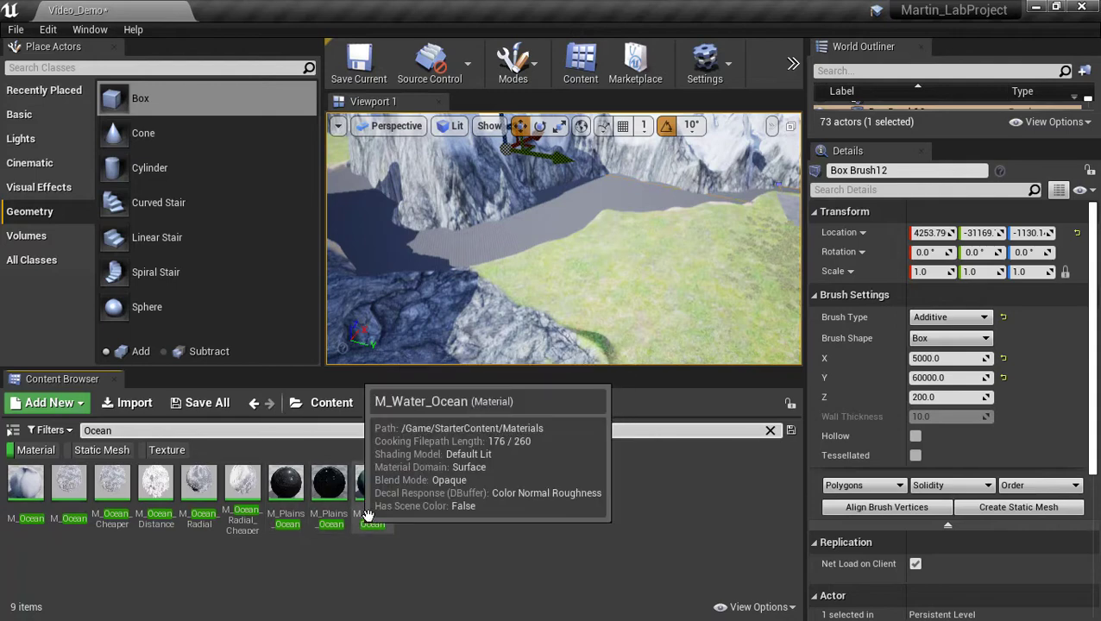
Drag M_Water_Ocean onto the river box brush in the viewport.
{"action": "mouse_move", "coordinate": [377, 509]}
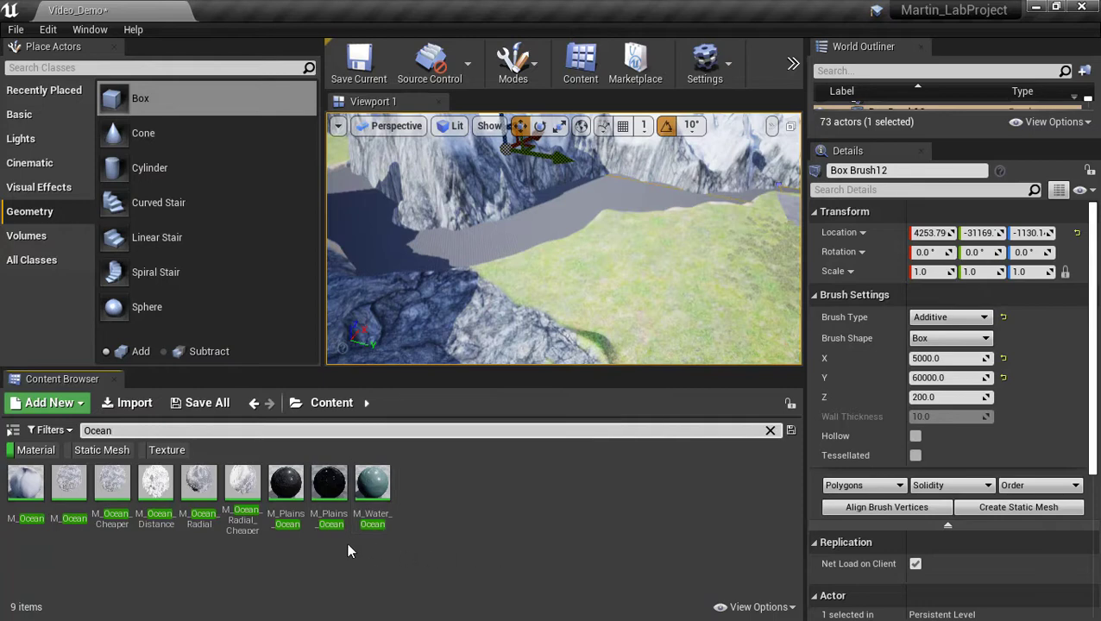
{"action": "mouse_move", "coordinate": [343, 518]}
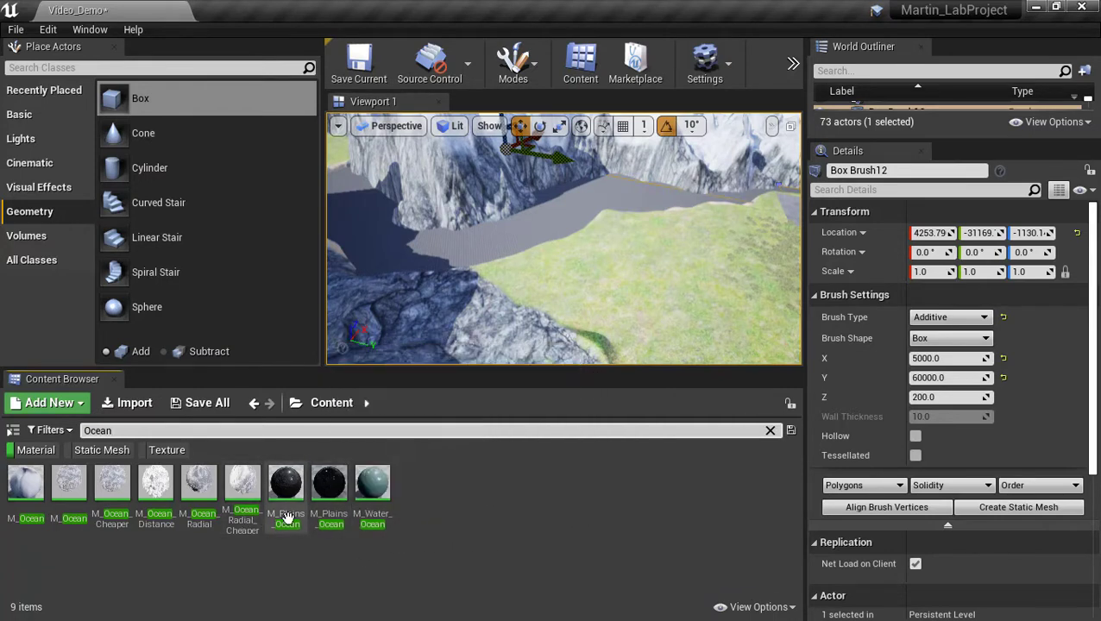
{"action": "mouse_move", "coordinate": [291, 521]}
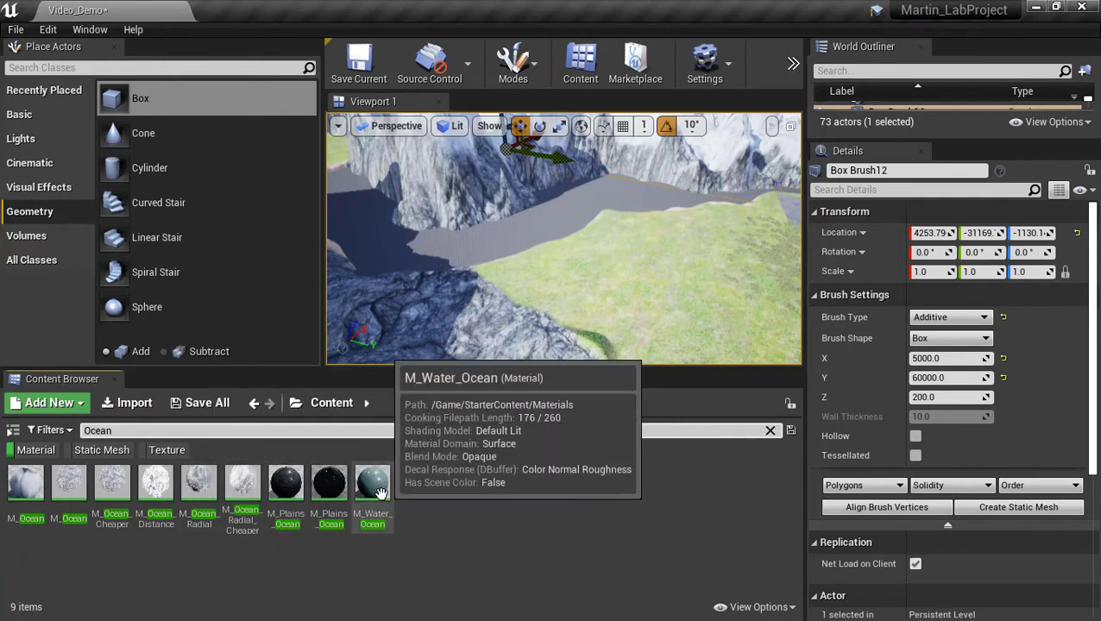
{"action": "left_click_drag", "start_coordinate": [381, 493], "coordinate": [467, 258]}
{"action": "right_click_drag", "start_coordinate": [525, 312], "coordinate": [582, 350]}
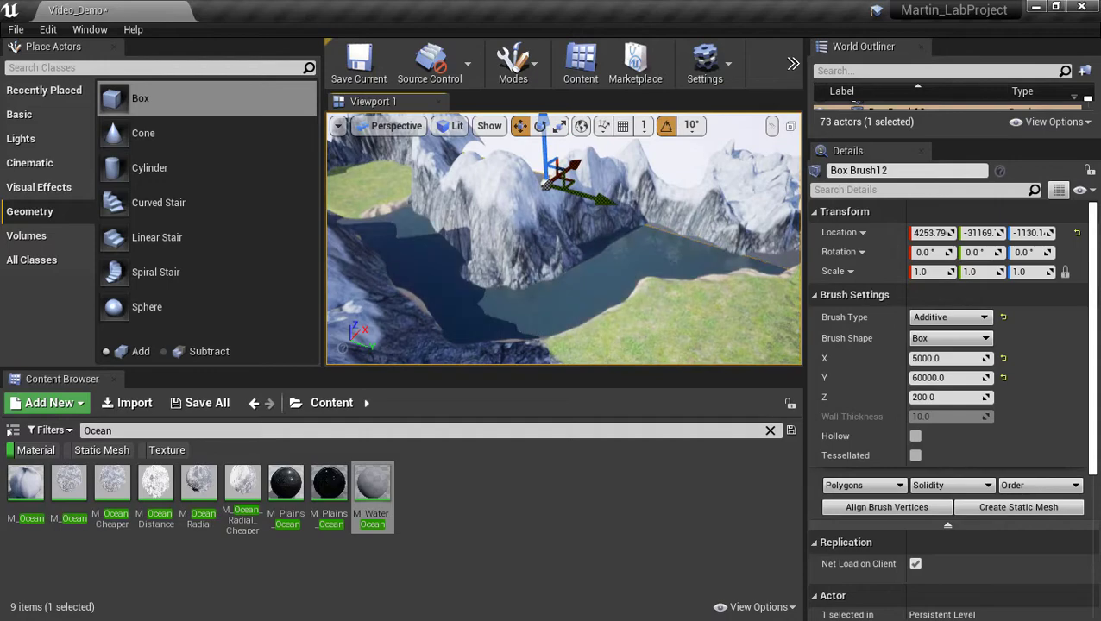
Fly the camera down over the water and up the river between the cliffs.
{"action": "left_click", "coordinate": [603, 328]}
{"action": "left_click", "coordinate": [691, 129]}
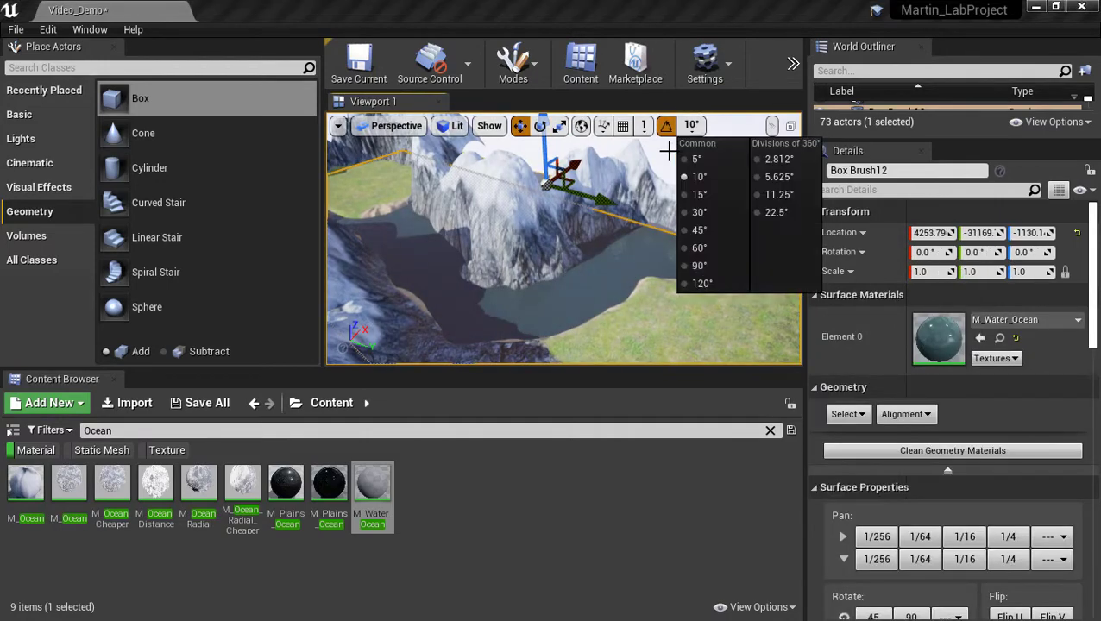
{"action": "left_click", "coordinate": [668, 150]}
{"action": "mouse_move", "coordinate": [668, 149]}
{"action": "right_mouse_down"}
{"action": "mouse_move", "coordinate": [666, 212]}
{"action": "mouse_move", "coordinate": [658, 164]}
{"action": "mouse_move", "coordinate": [724, 155]}
{"action": "mouse_move", "coordinate": [471, 165]}
{"action": "mouse_move", "coordinate": [440, 182]}
{"action": "mouse_move", "coordinate": [492, 178]}
{"action": "right_mouse_up"}
{"action": "key", "text": "w"}
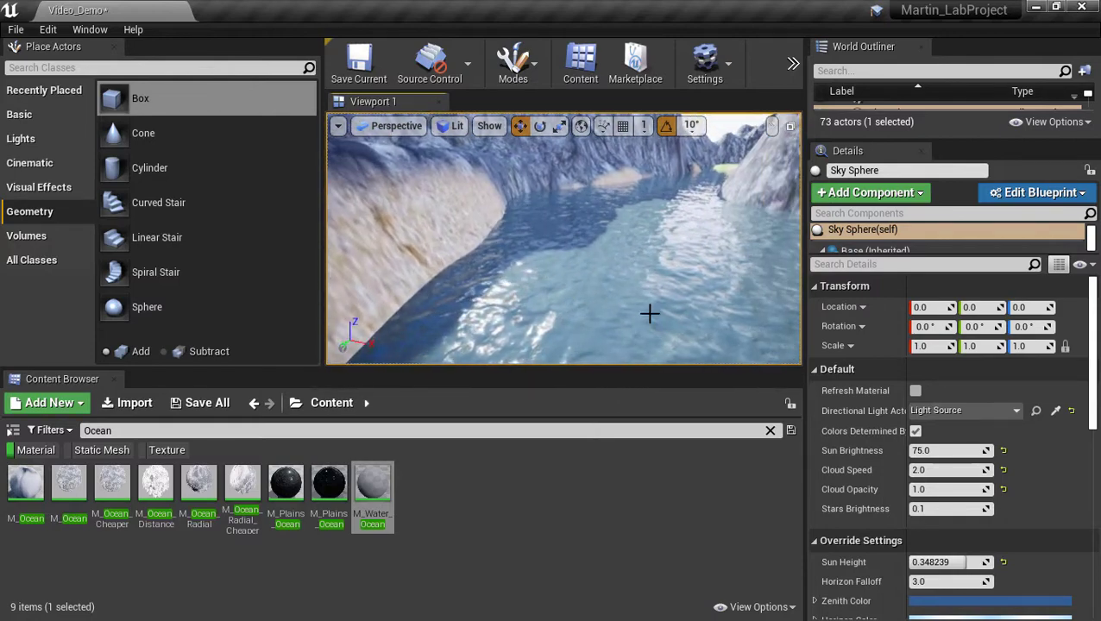
{"action": "right_click_drag", "start_coordinate": [630, 316], "coordinate": [670, 290]}
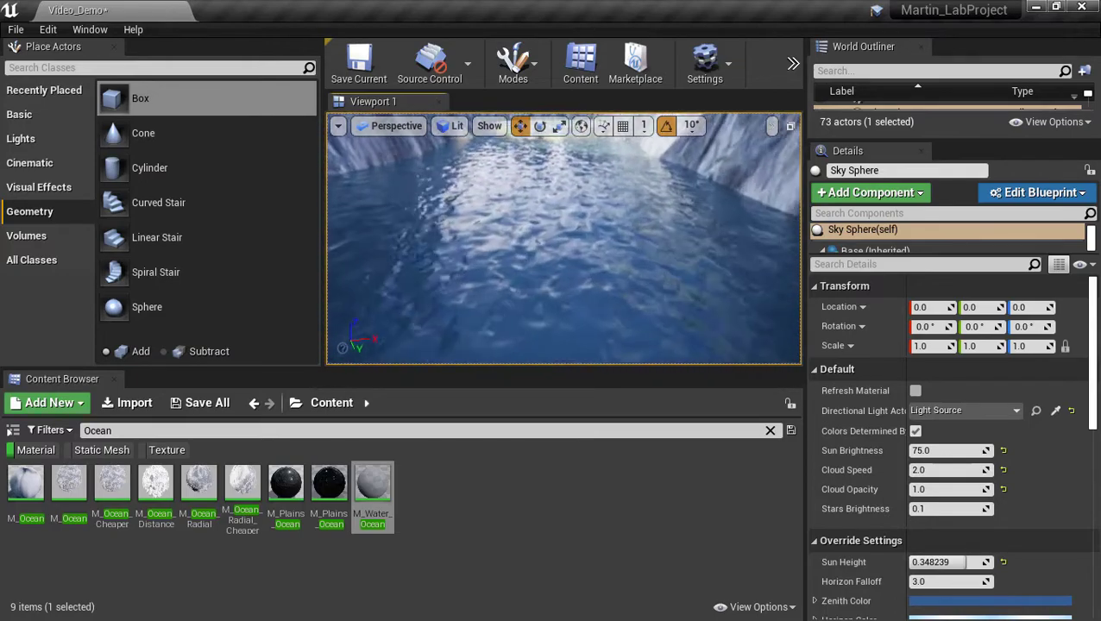
{"action": "right_click_drag", "start_coordinate": [565, 251], "coordinate": [569, 238]}
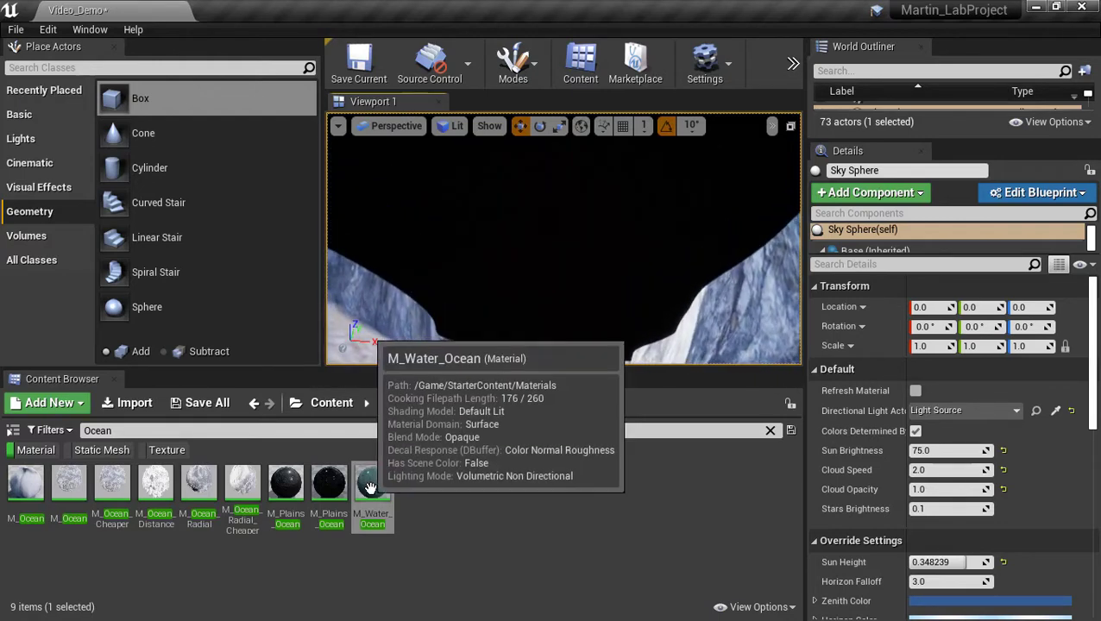
Apply M_Water_Ocean to the dark surface, then look across the snowy slope and rocks.
{"action": "left_click_drag", "start_coordinate": [363, 481], "coordinate": [514, 231]}
{"action": "right_click_drag", "start_coordinate": [514, 232], "coordinate": [488, 177]}
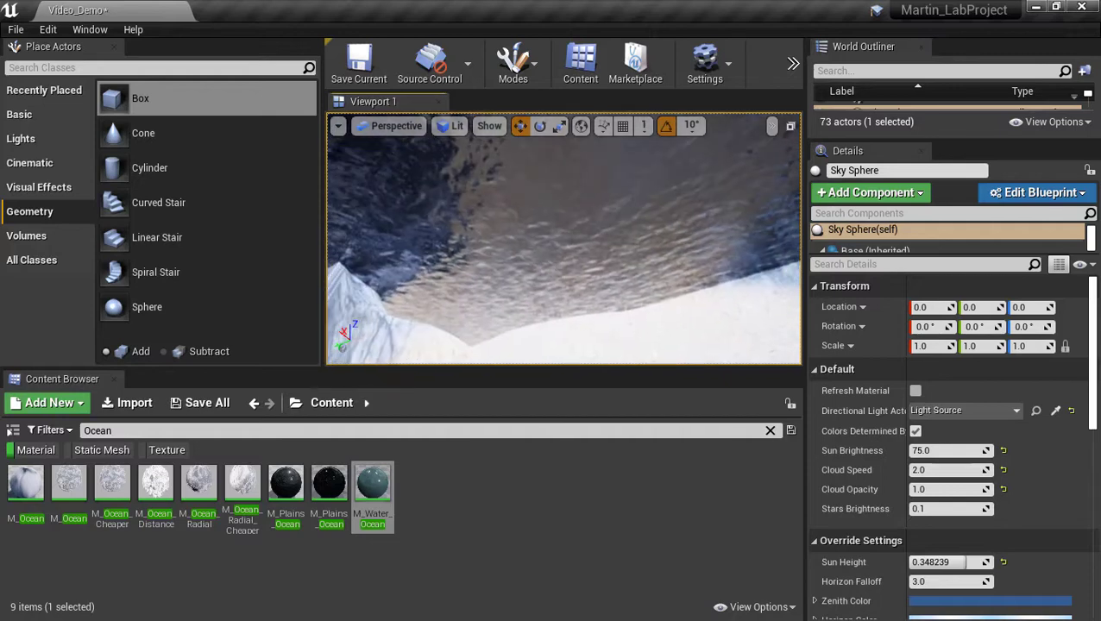
{"action": "right_click_drag", "start_coordinate": [488, 177], "coordinate": [497, 185]}
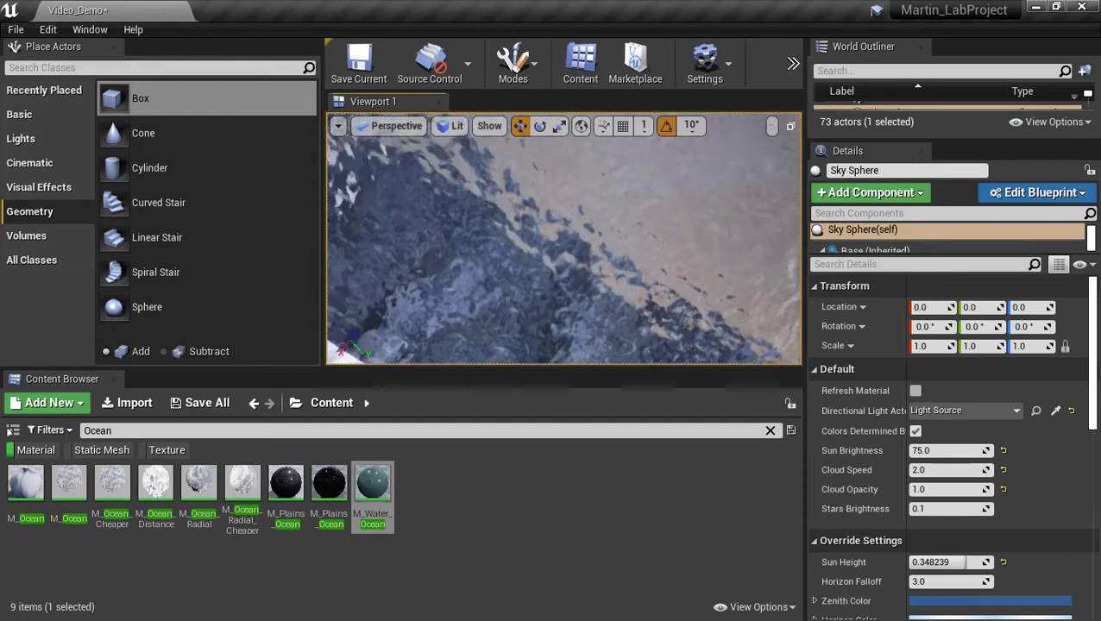
{"action": "right_click_drag", "start_coordinate": [496, 185], "coordinate": [607, 229]}
{"action": "right_click_drag", "start_coordinate": [557, 299], "coordinate": [583, 271]}
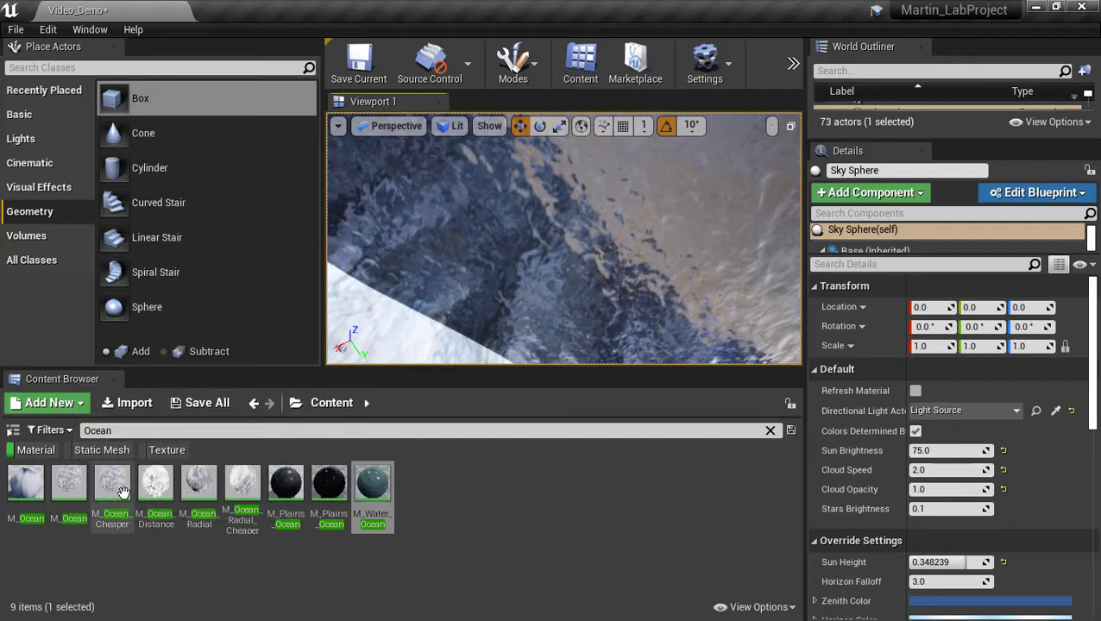
Apply the M_Ocean_Distance material to the surface above the valley, turning it black.
{"action": "mouse_move", "coordinate": [121, 494]}
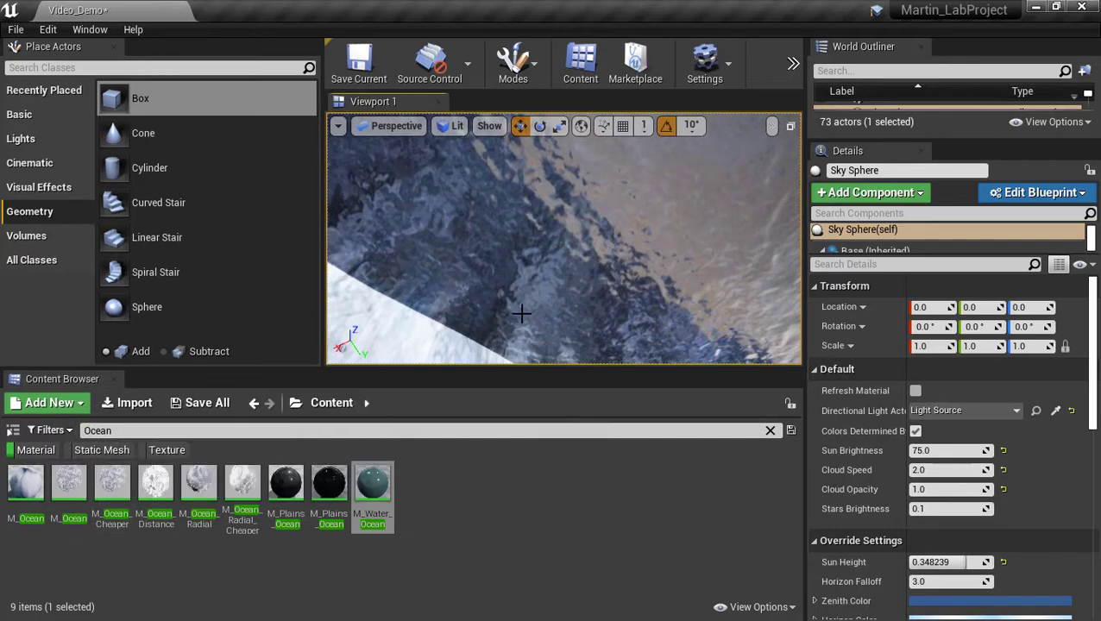
{"action": "left_click", "coordinate": [155, 486]}
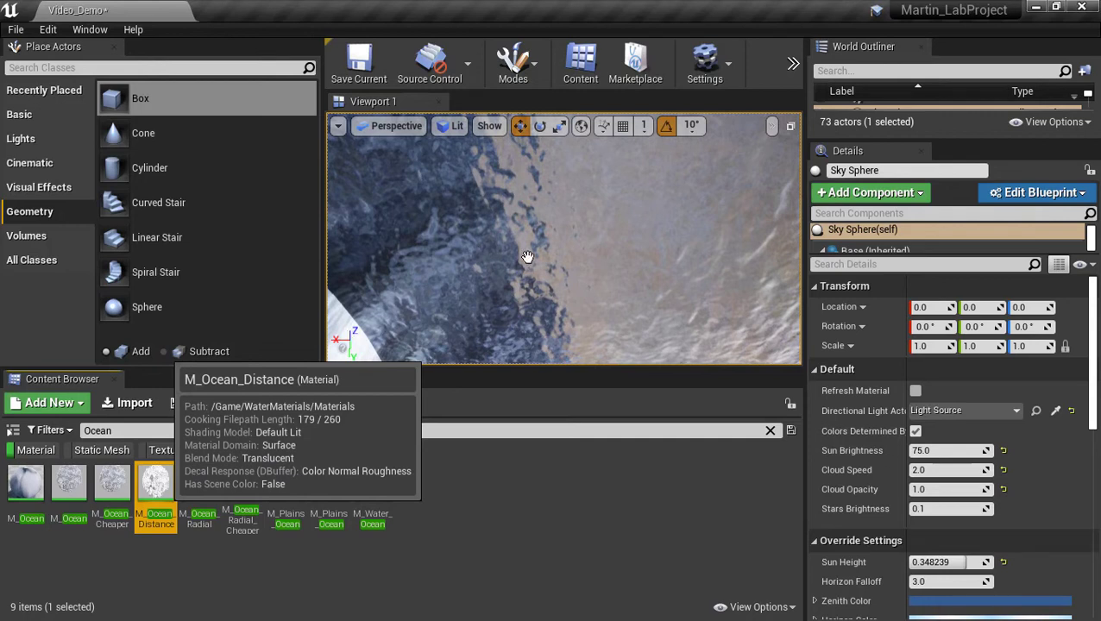
{"action": "left_click_drag", "start_coordinate": [527, 257], "coordinate": [527, 256]}
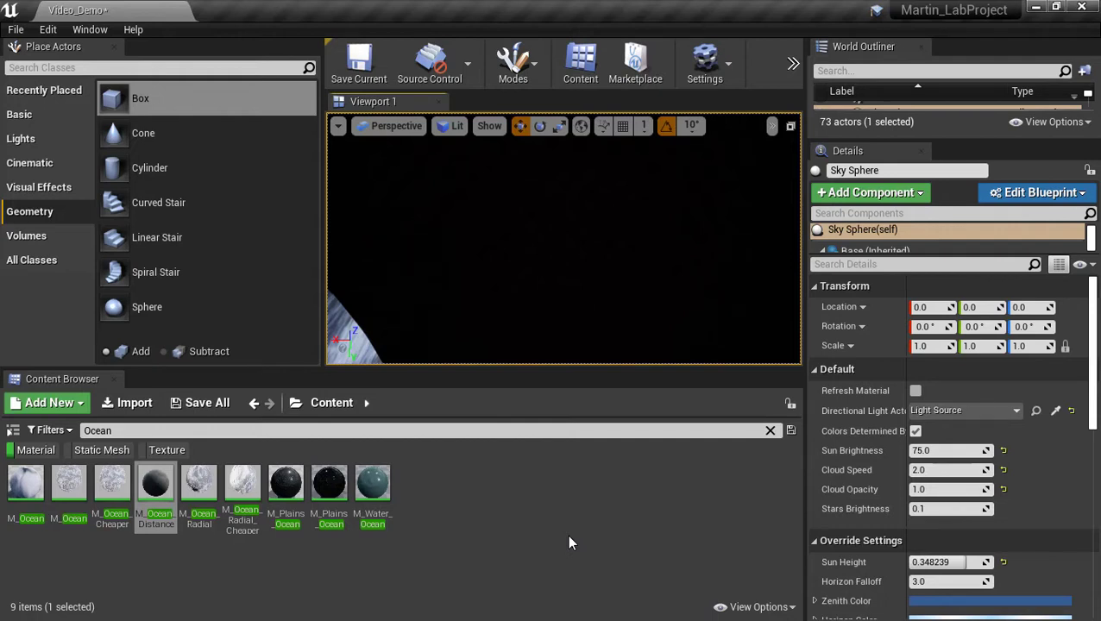
Look around the rocky slopes toward the valley gap and select the M_Ocean material.
{"action": "right_click_drag", "start_coordinate": [563, 285], "coordinate": [407, 330]}
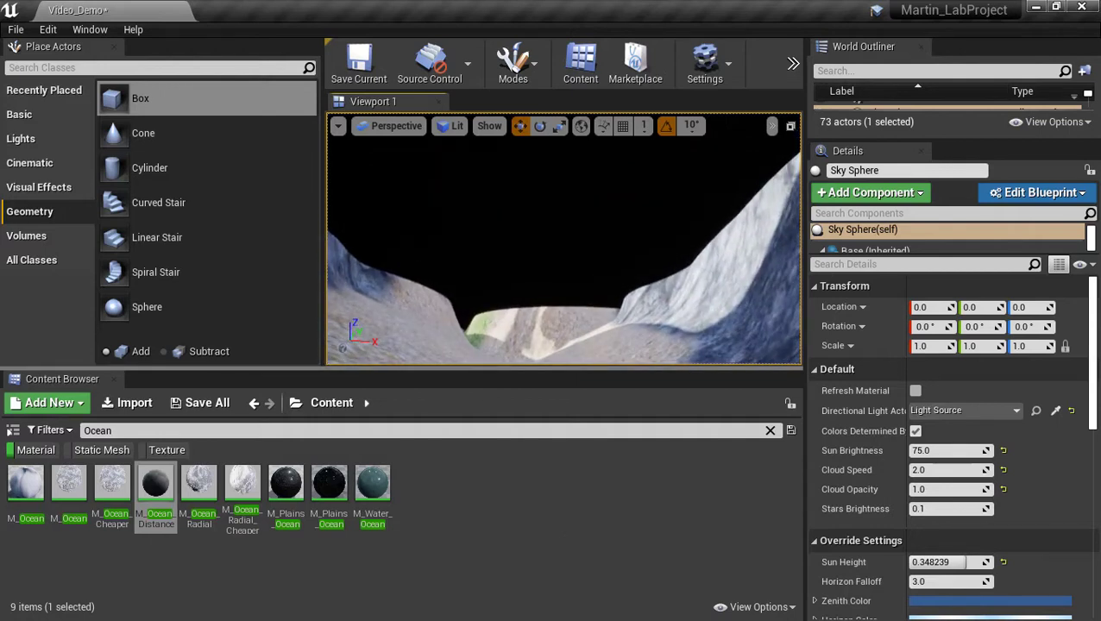
{"action": "right_click_drag", "start_coordinate": [408, 330], "coordinate": [21, 306]}
{"action": "right_click_drag", "start_coordinate": [563, 259], "coordinate": [599, 317]}
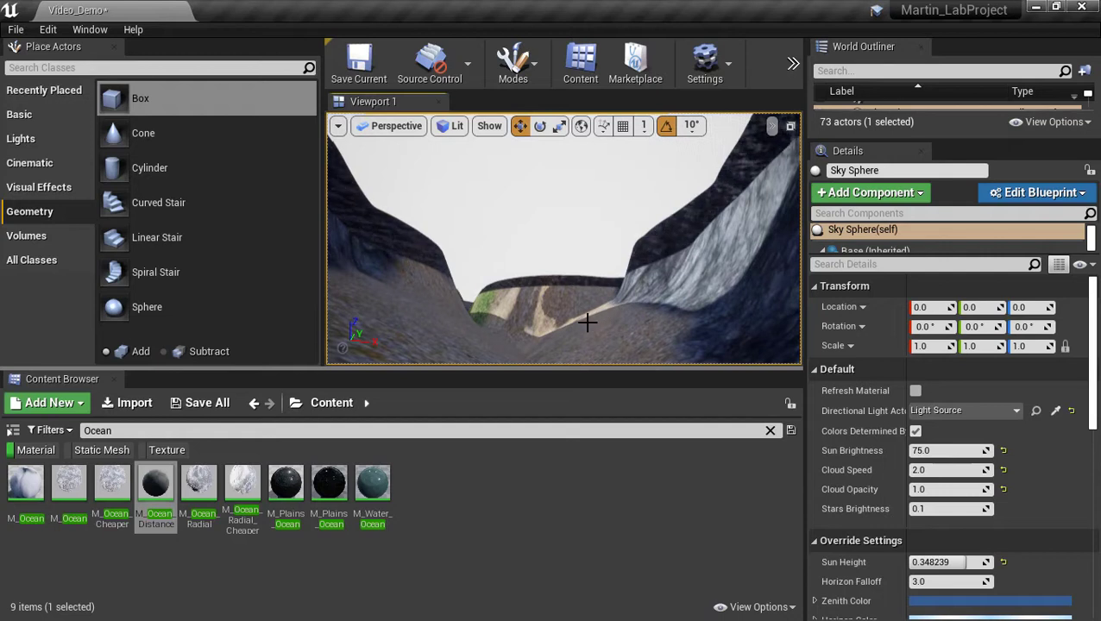
{"action": "left_click", "coordinate": [25, 484]}
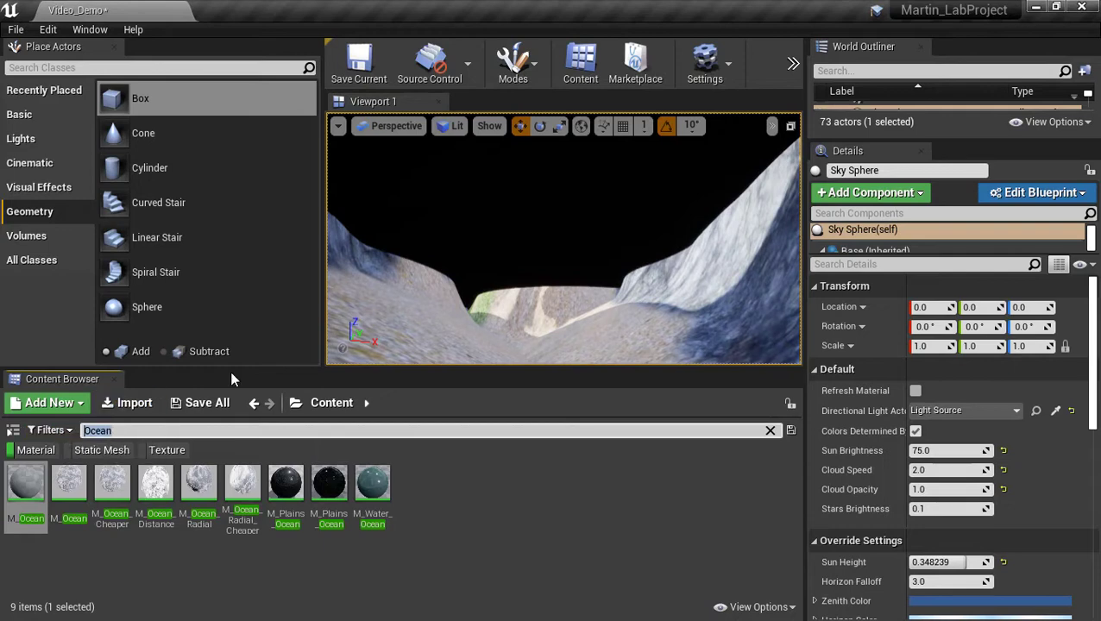
Search the Content Browser for 'water' and drop M_Water_Foam onto the sky surface.
{"action": "key", "text": "BackSpace"}
{"action": "type", "text": "water"}
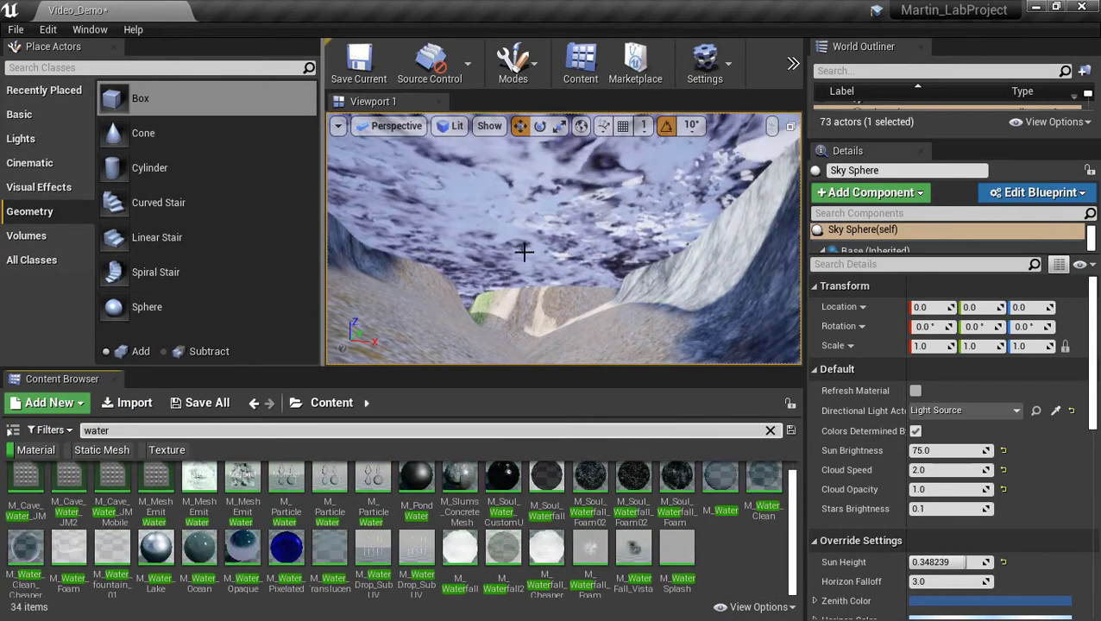
{"action": "right_click_drag", "start_coordinate": [523, 250], "coordinate": [583, 167]}
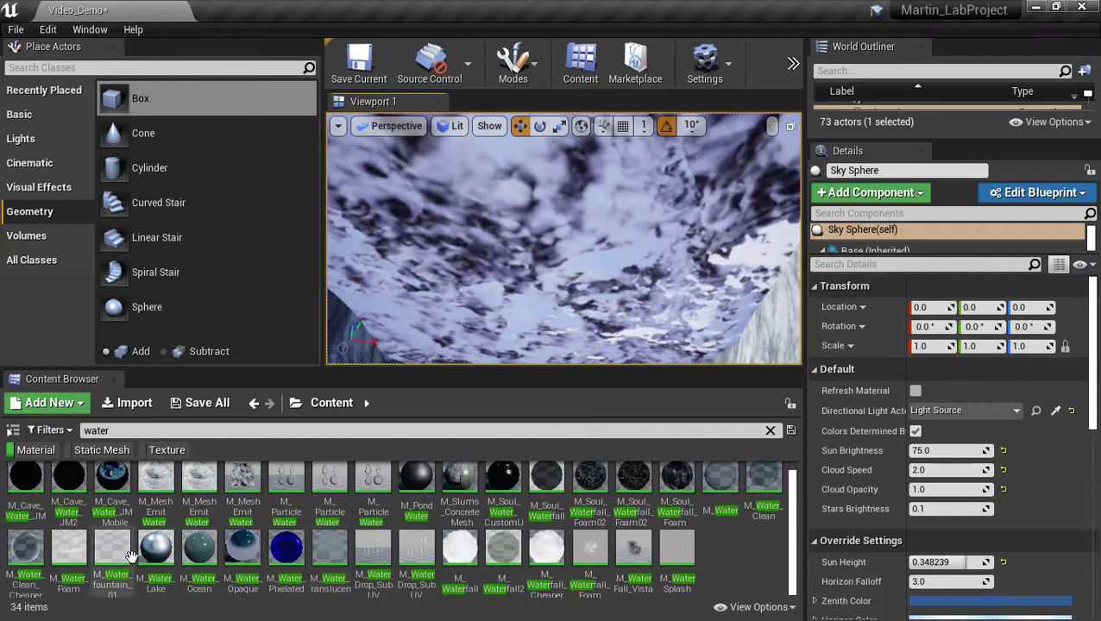
{"action": "mouse_move", "coordinate": [70, 554]}
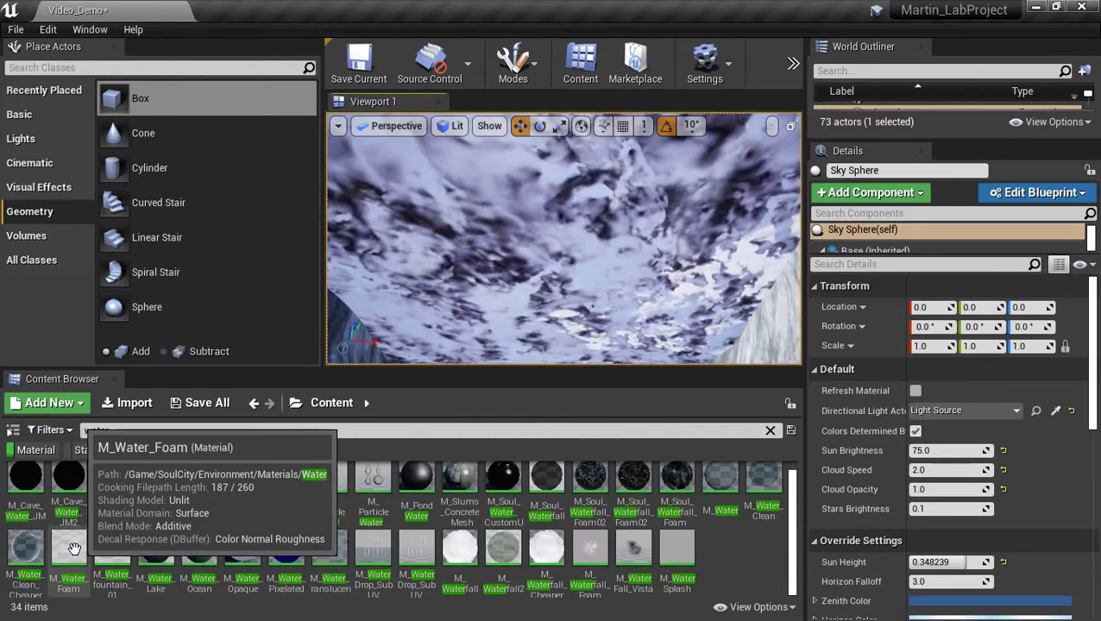
{"action": "left_click", "coordinate": [70, 549]}
{"action": "left_click_drag", "start_coordinate": [466, 274], "coordinate": [496, 280]}
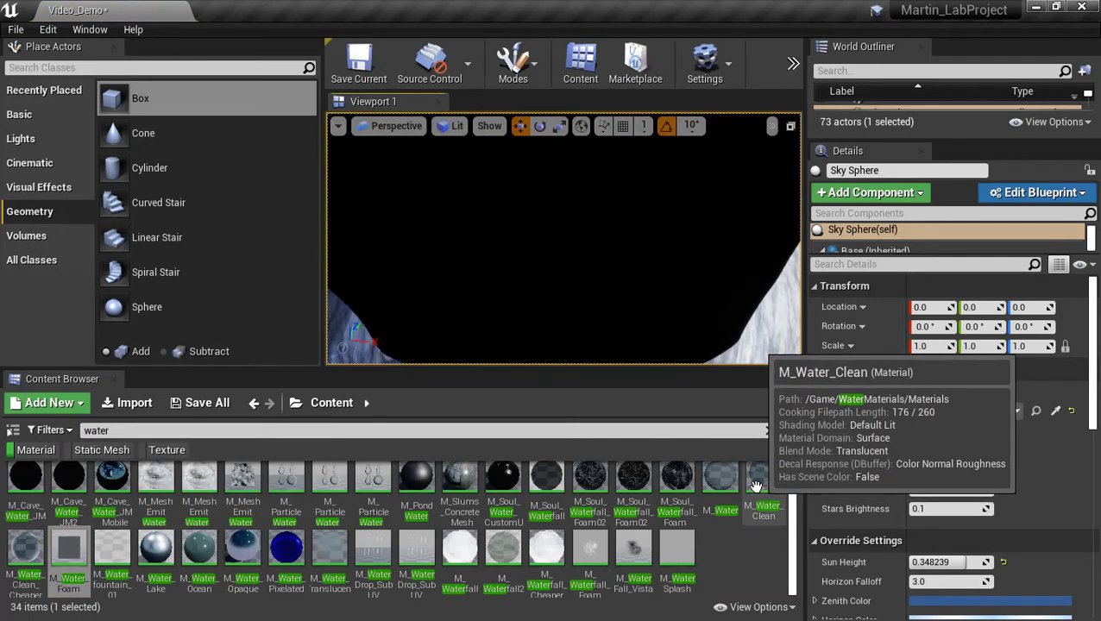
{"action": "right_click_drag", "start_coordinate": [604, 258], "coordinate": [342, 263]}
Select the Box Brush12 surface and apply a texture scale of 8.0, then 16.0.
{"action": "scroll", "coordinate": [1083, 459], "scroll_direction": "down", "scroll_amount": 10}
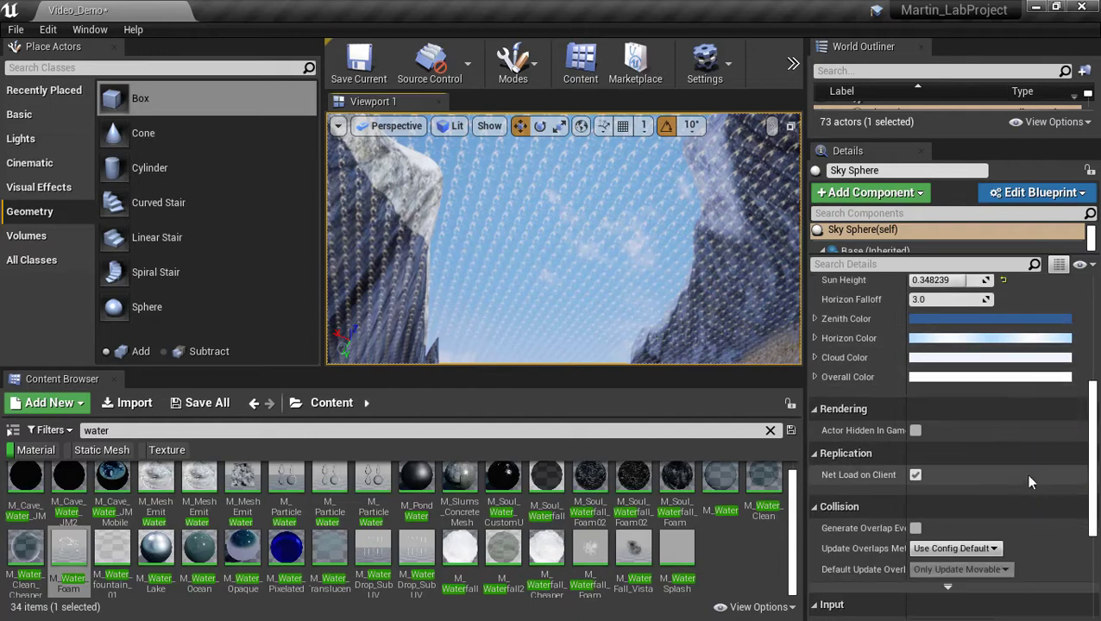
{"action": "scroll", "coordinate": [1001, 509], "scroll_direction": "up", "scroll_amount": 5}
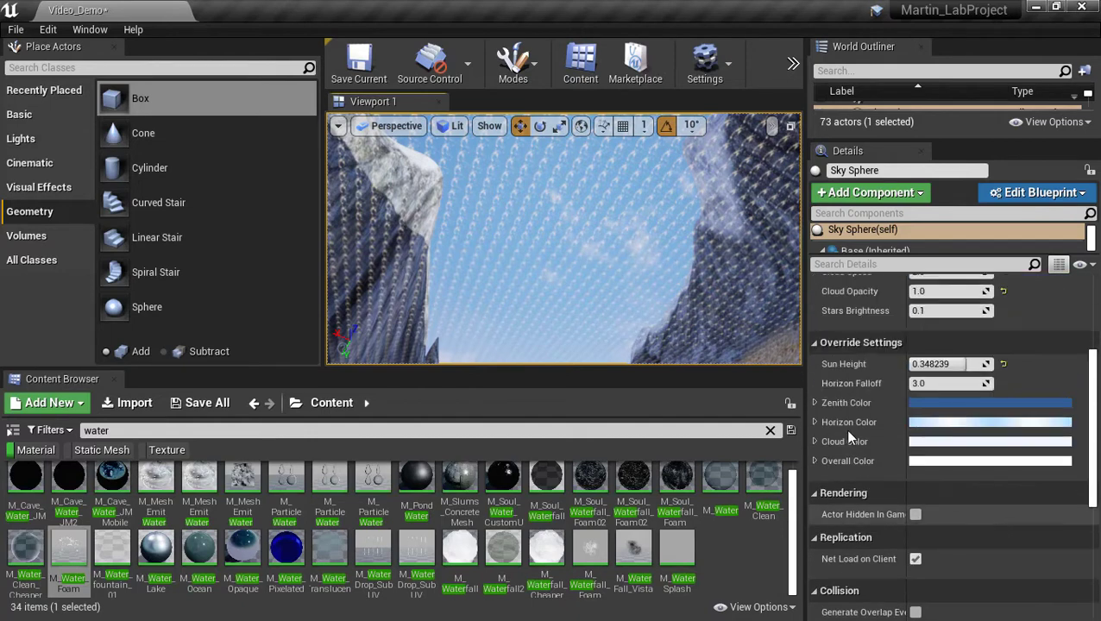
{"action": "left_click", "coordinate": [565, 275]}
{"action": "scroll", "coordinate": [937, 395], "scroll_direction": "up", "scroll_amount": 2}
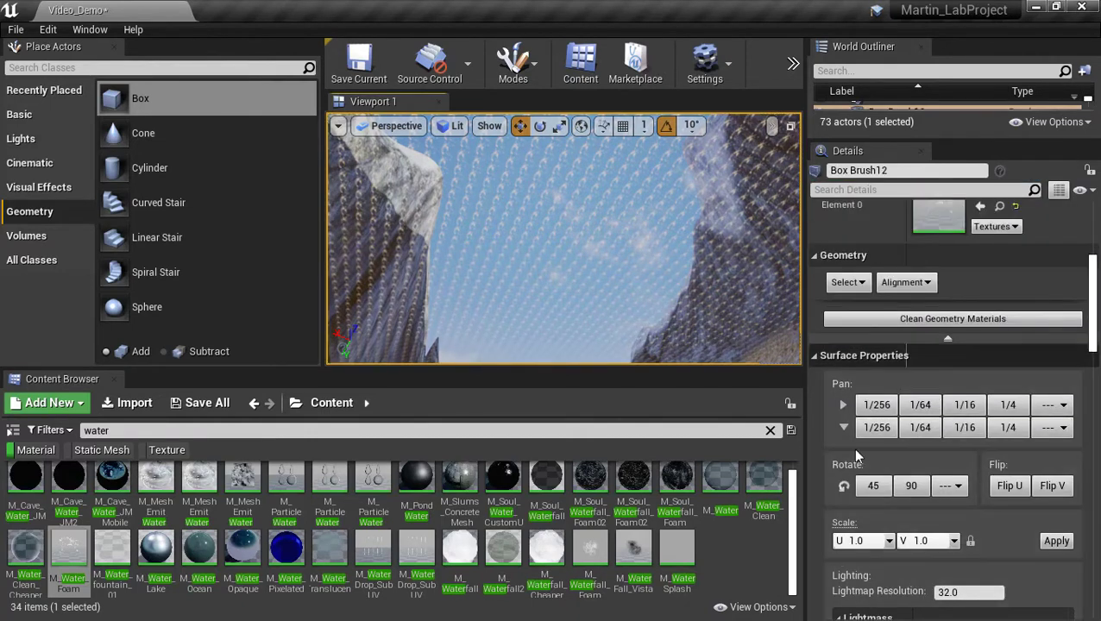
{"action": "left_click", "coordinate": [889, 541]}
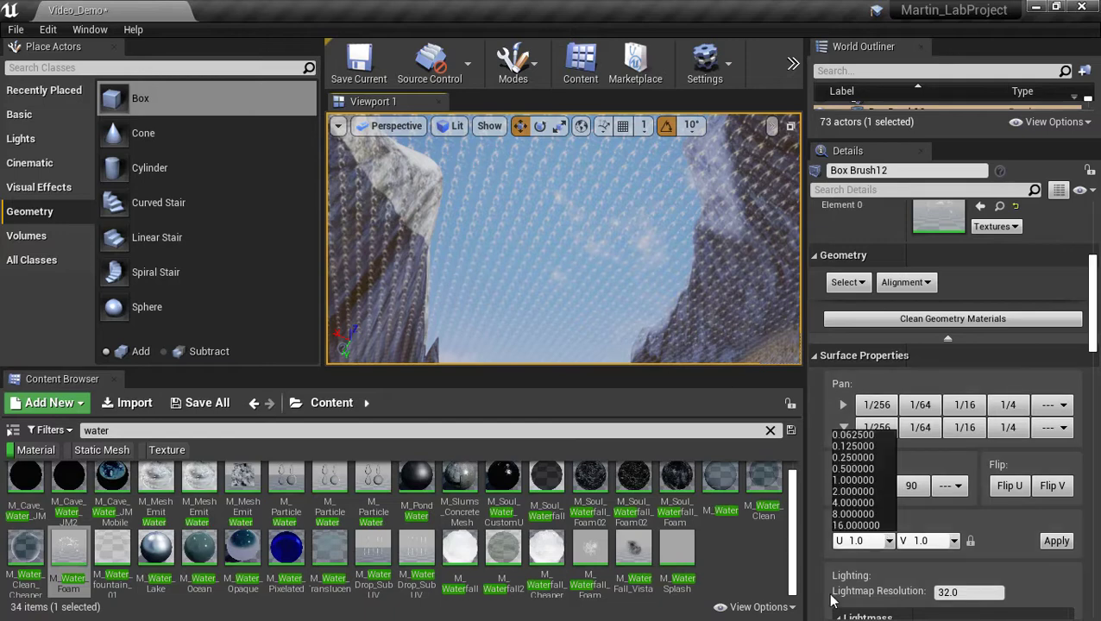
{"action": "left_click", "coordinate": [854, 514]}
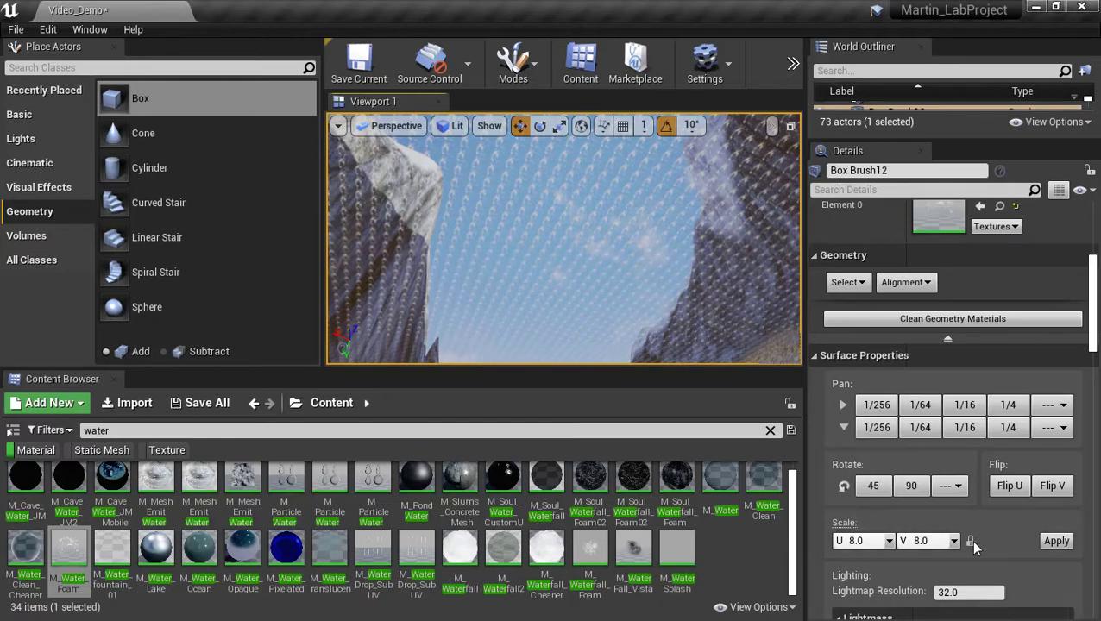
{"action": "left_click", "coordinate": [1048, 545]}
{"action": "right_click_drag", "start_coordinate": [652, 315], "coordinate": [492, 349]}
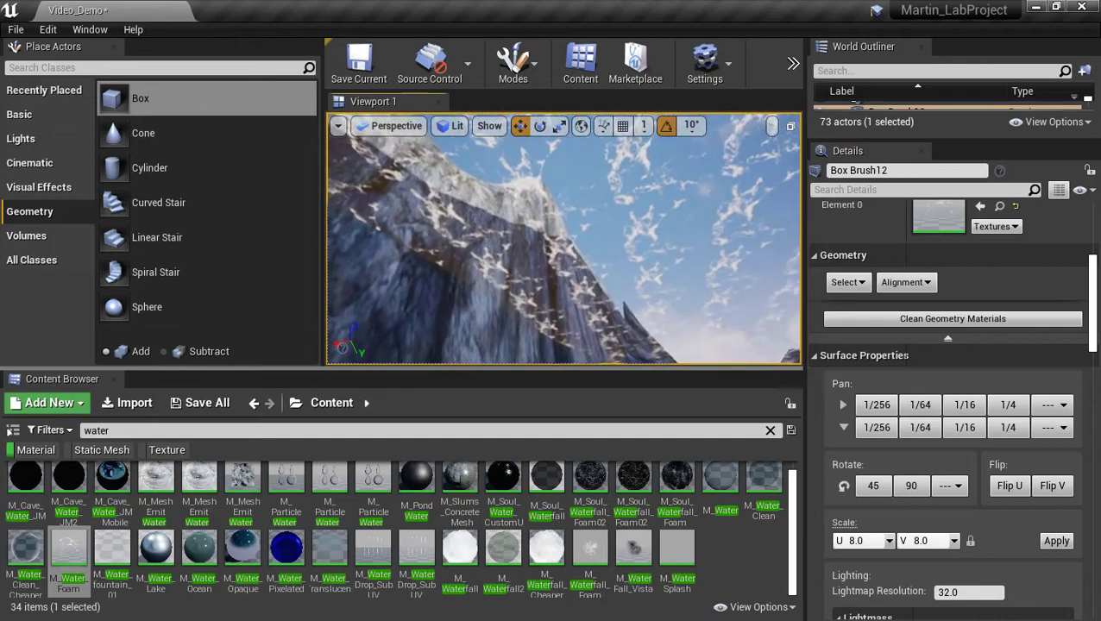
{"action": "left_click", "coordinate": [889, 541]}
{"action": "left_click", "coordinate": [874, 526]}
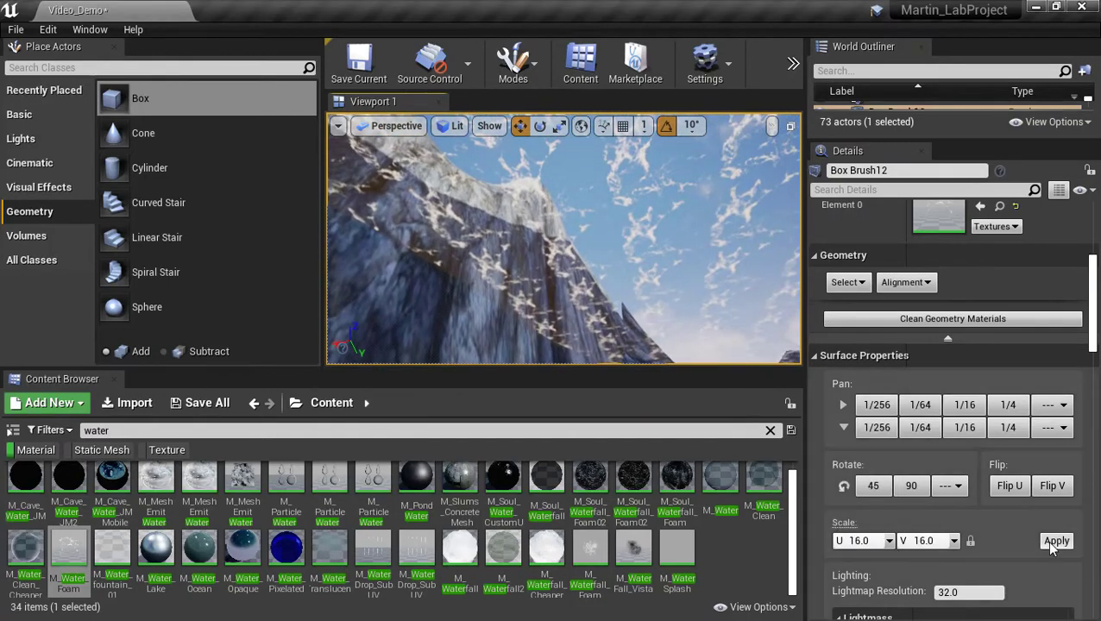
{"action": "left_click", "coordinate": [1054, 541]}
{"action": "right_click_drag", "start_coordinate": [724, 324], "coordinate": [776, 328]}
{"action": "right_click_drag", "start_coordinate": [659, 313], "coordinate": [635, 342]}
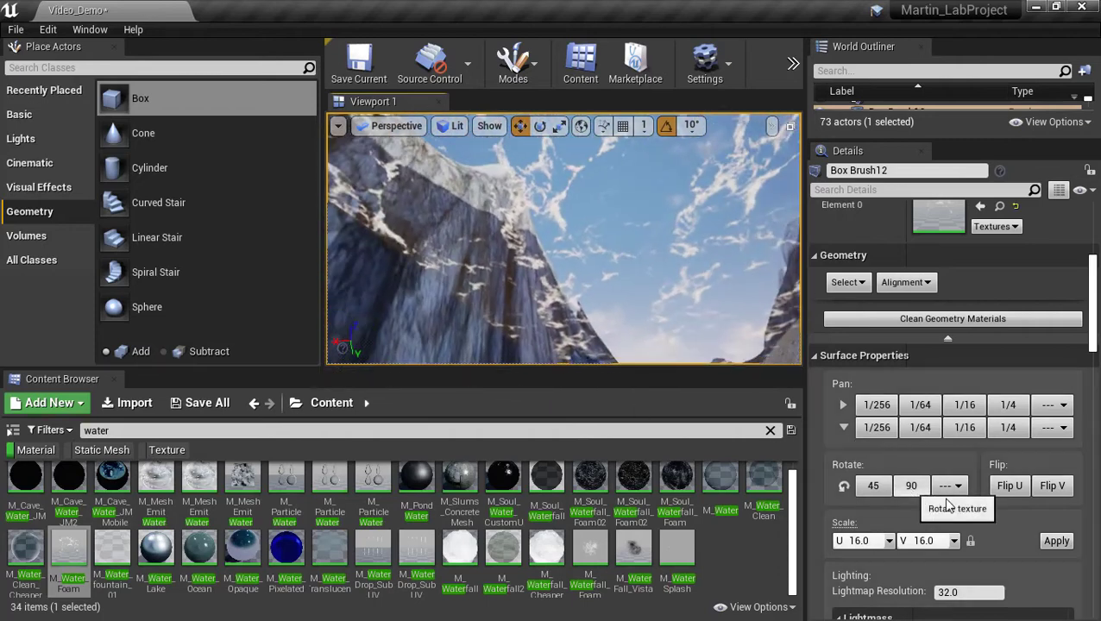
Put the M_Water material on the brush surface, giving it a murky brown tone.
{"action": "scroll", "coordinate": [954, 499], "scroll_direction": "up", "scroll_amount": 3}
{"action": "scroll", "coordinate": [955, 498], "scroll_direction": "down", "scroll_amount": 2}
{"action": "scroll", "coordinate": [954, 499], "scroll_direction": "up", "scroll_amount": 2}
{"action": "scroll", "coordinate": [955, 499], "scroll_direction": "down", "scroll_amount": 3}
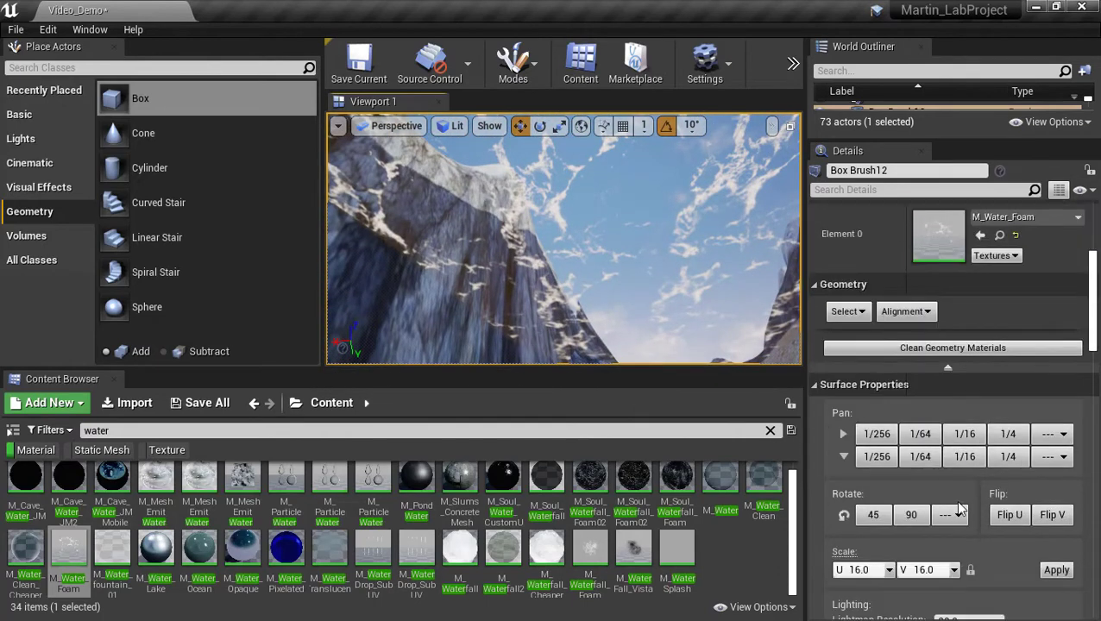
{"action": "mouse_move", "coordinate": [618, 317]}
{"action": "right_mouse_down"}
{"action": "mouse_move", "coordinate": [595, 328]}
{"action": "mouse_move", "coordinate": [618, 318]}
{"action": "right_mouse_up"}
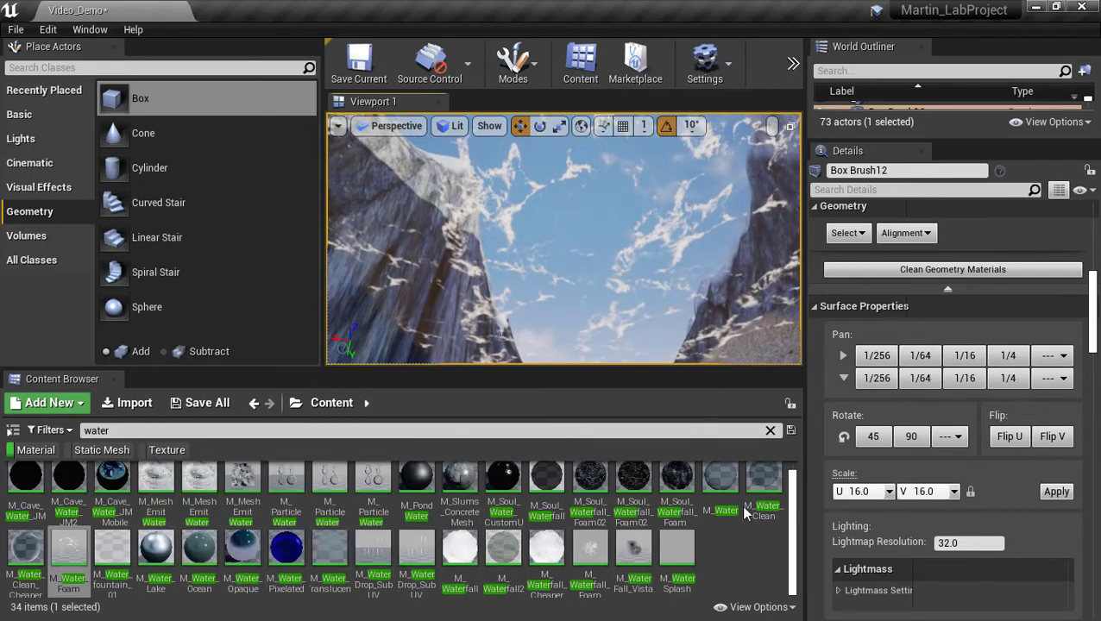
{"action": "left_click_drag", "start_coordinate": [721, 480], "coordinate": [604, 287]}
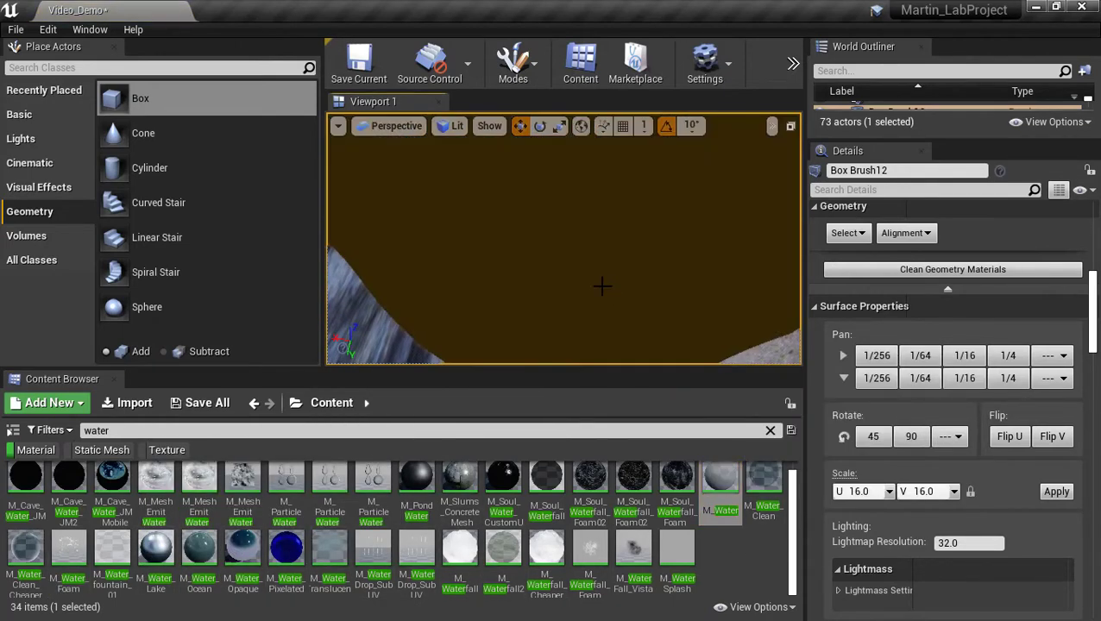
{"action": "right_click_drag", "start_coordinate": [604, 286], "coordinate": [613, 341]}
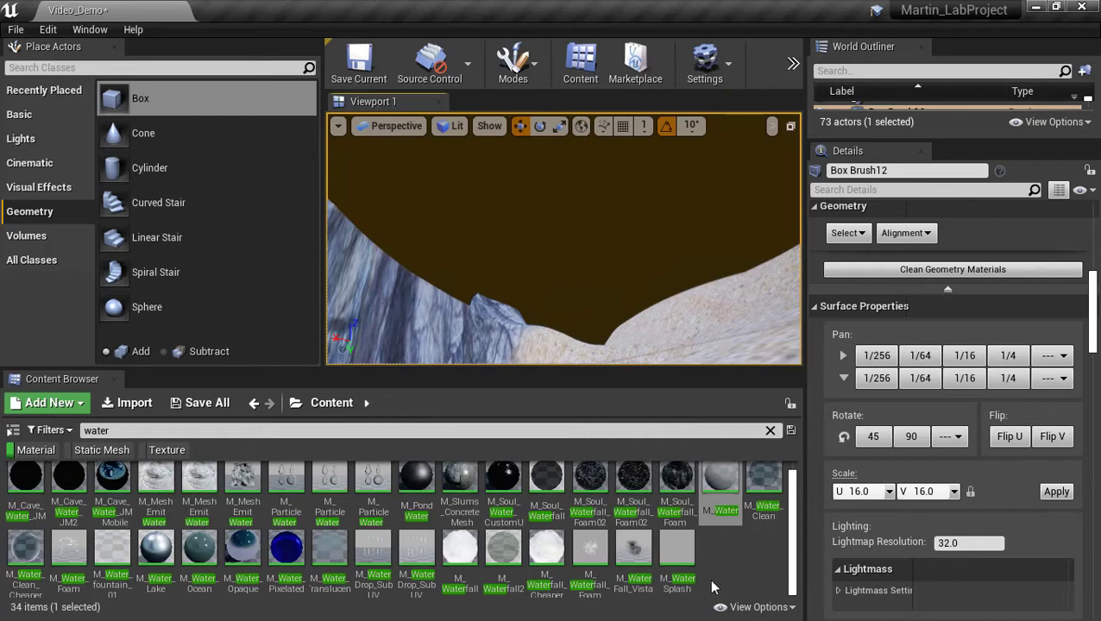
{"action": "right_click_drag", "start_coordinate": [629, 306], "coordinate": [621, 280]}
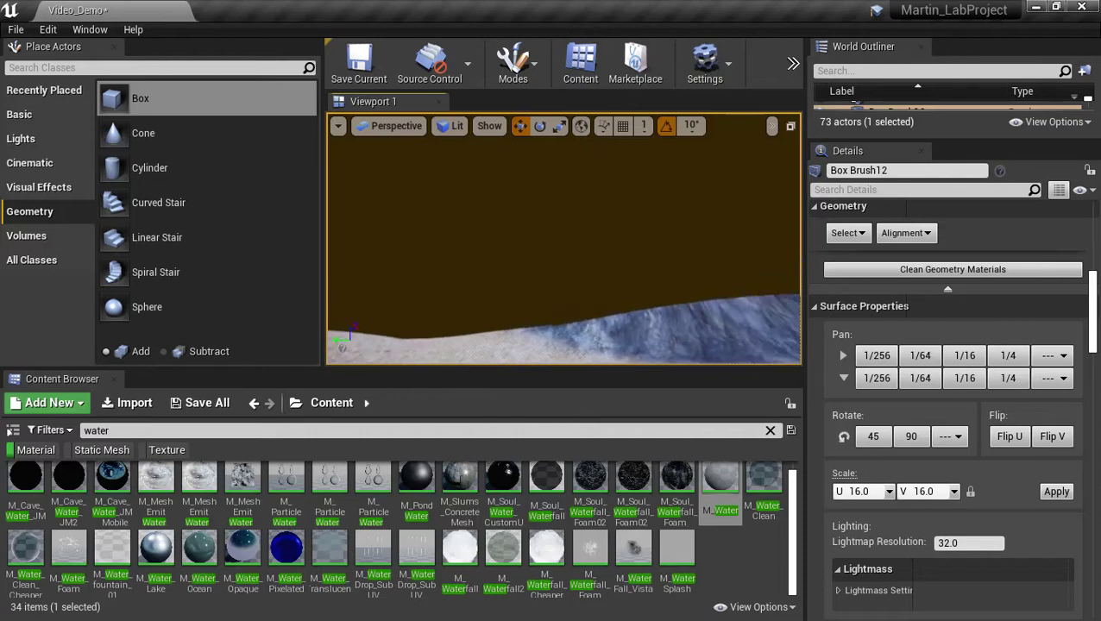
Look along the canyon at the blue river water by the grassy shore and show the editor modes list.
{"action": "right_click_drag", "start_coordinate": [622, 280], "coordinate": [595, 263]}
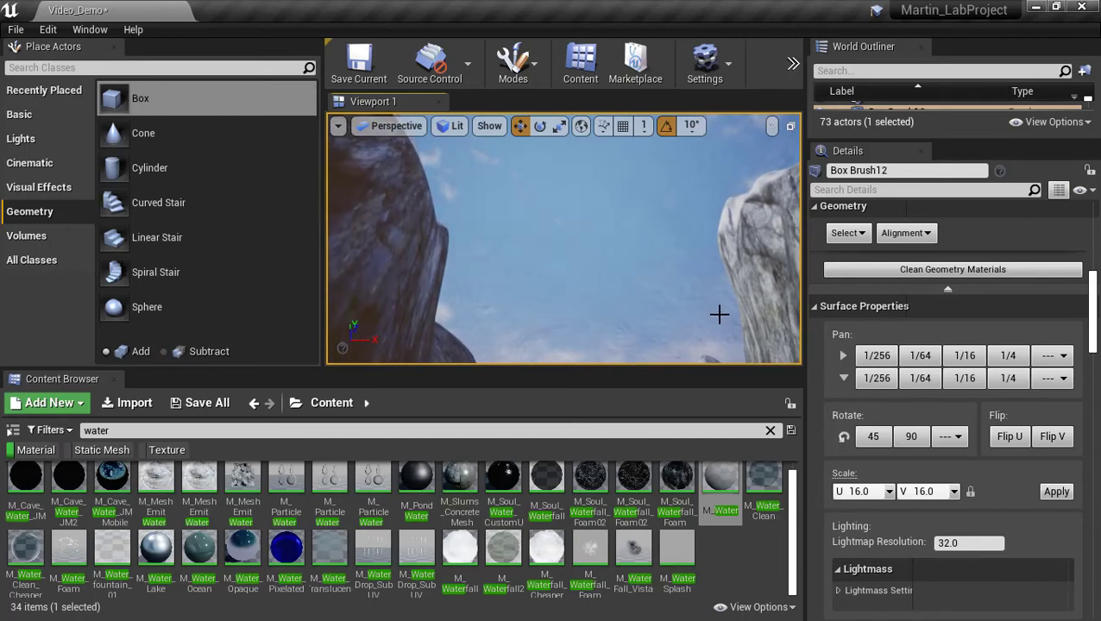
{"action": "right_click_drag", "start_coordinate": [595, 264], "coordinate": [618, 252]}
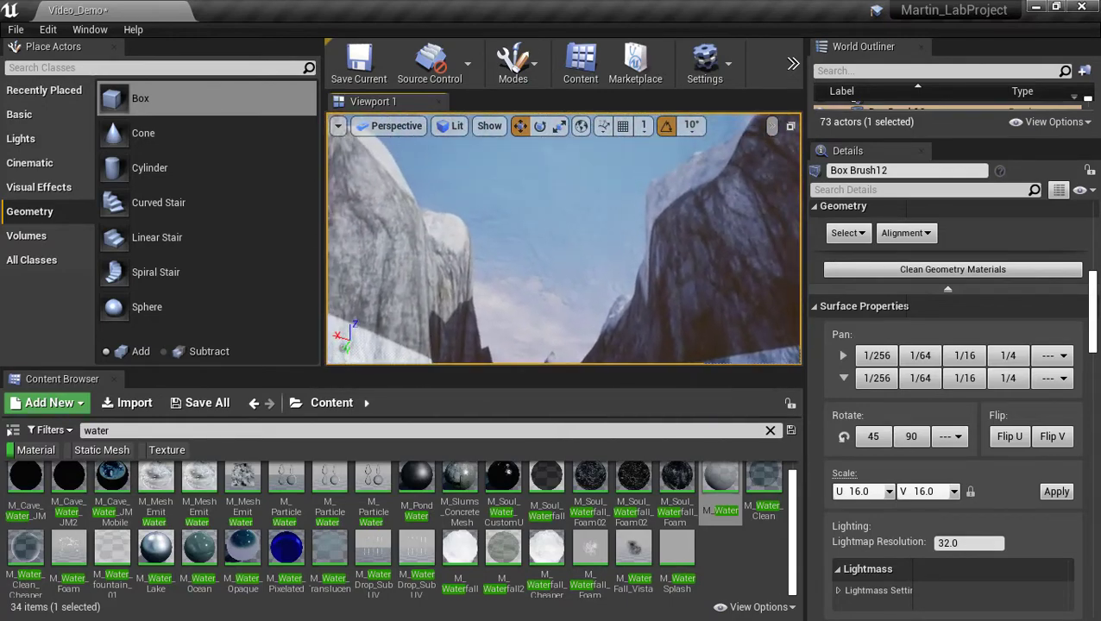
{"action": "right_click_drag", "start_coordinate": [564, 238], "coordinate": [647, 313]}
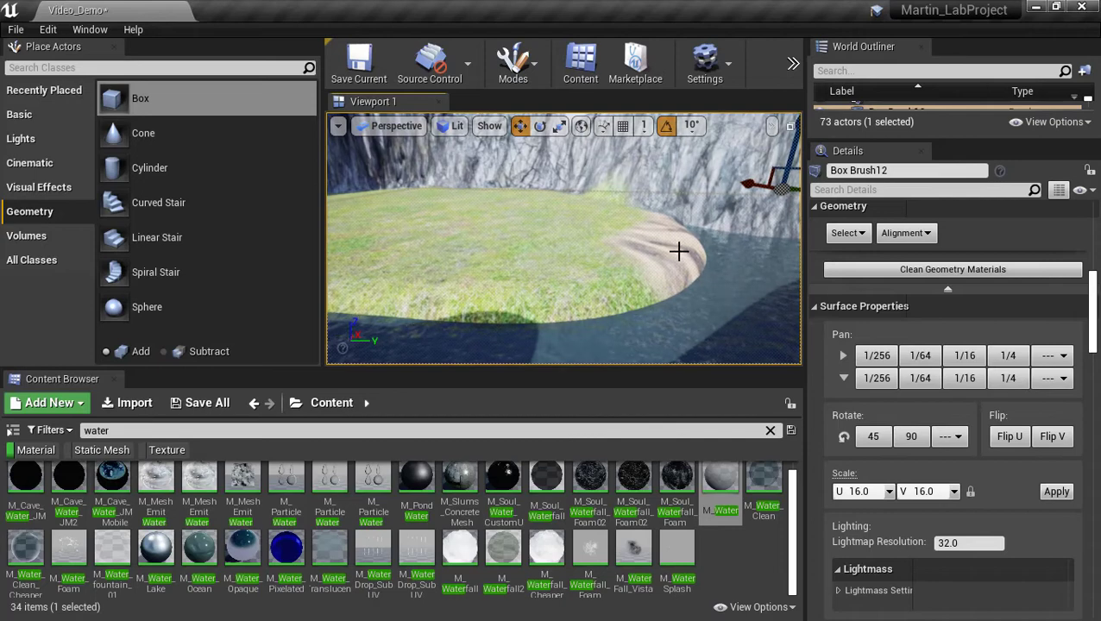
{"action": "right_click_drag", "start_coordinate": [678, 251], "coordinate": [752, 344]}
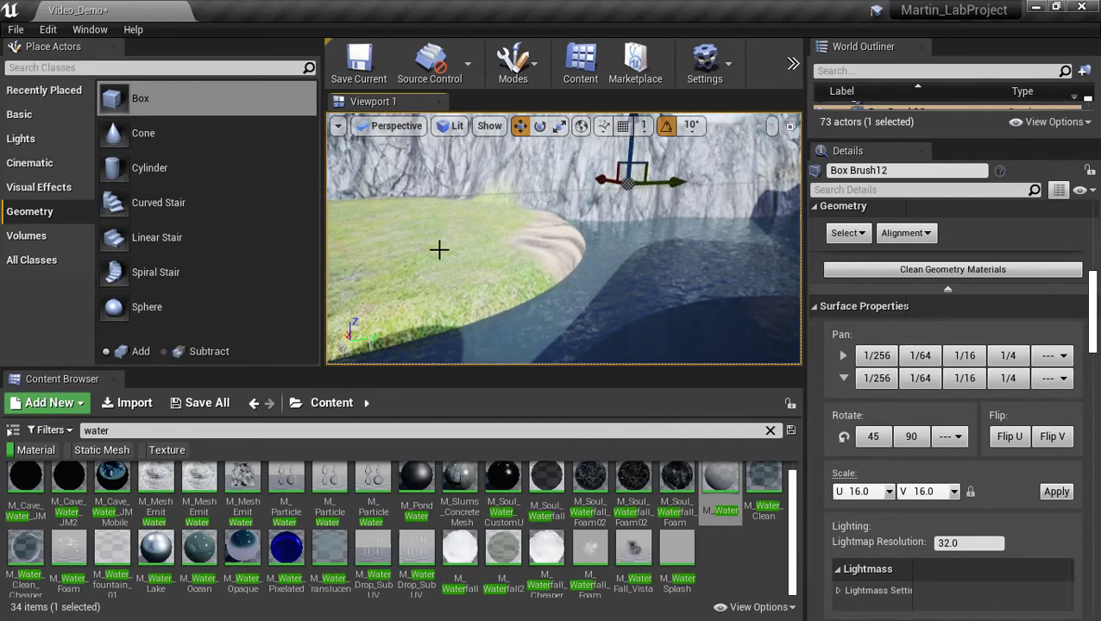
{"action": "left_click", "coordinate": [512, 64]}
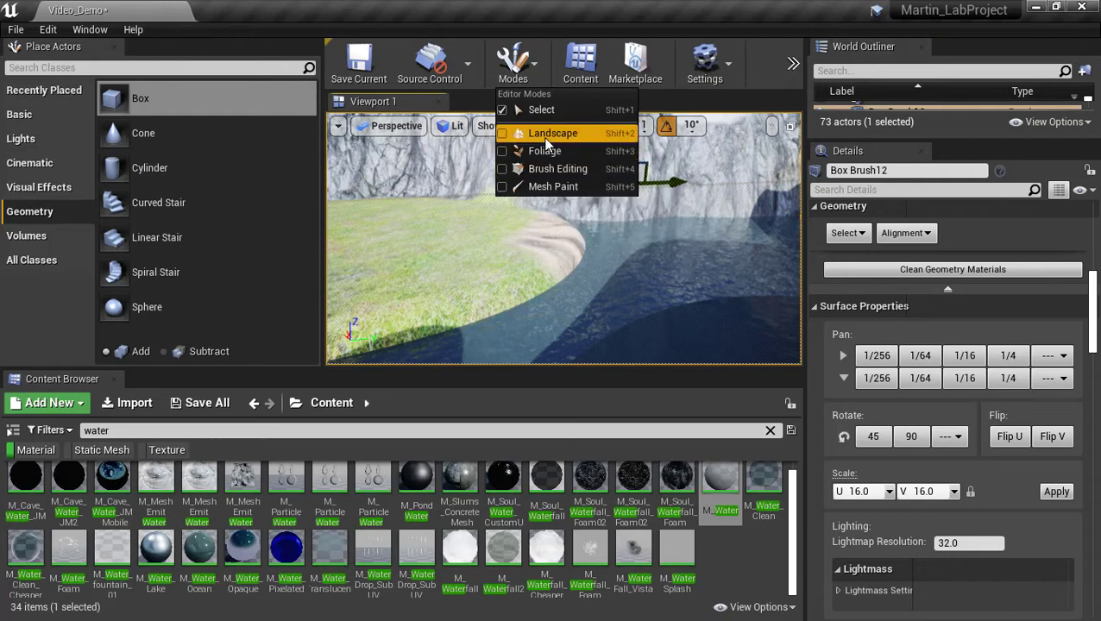
Enter Landscape Sculpt mode, widen the viewport, and set the brush radius to 1542 with higher strength.
{"action": "left_click", "coordinate": [546, 136]}
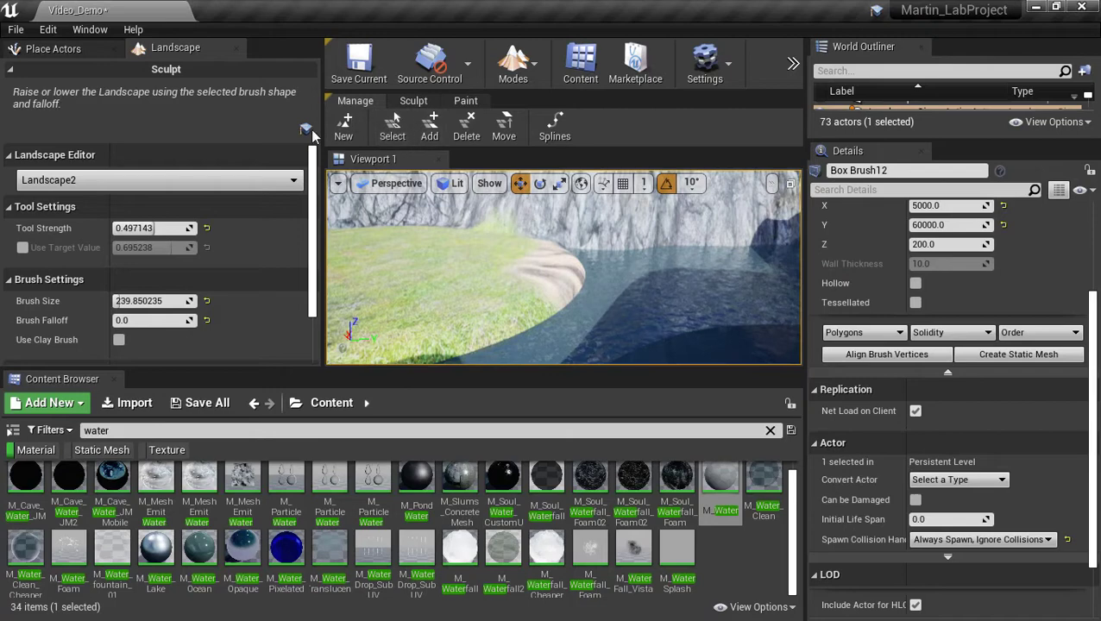
{"action": "left_click", "coordinate": [413, 101]}
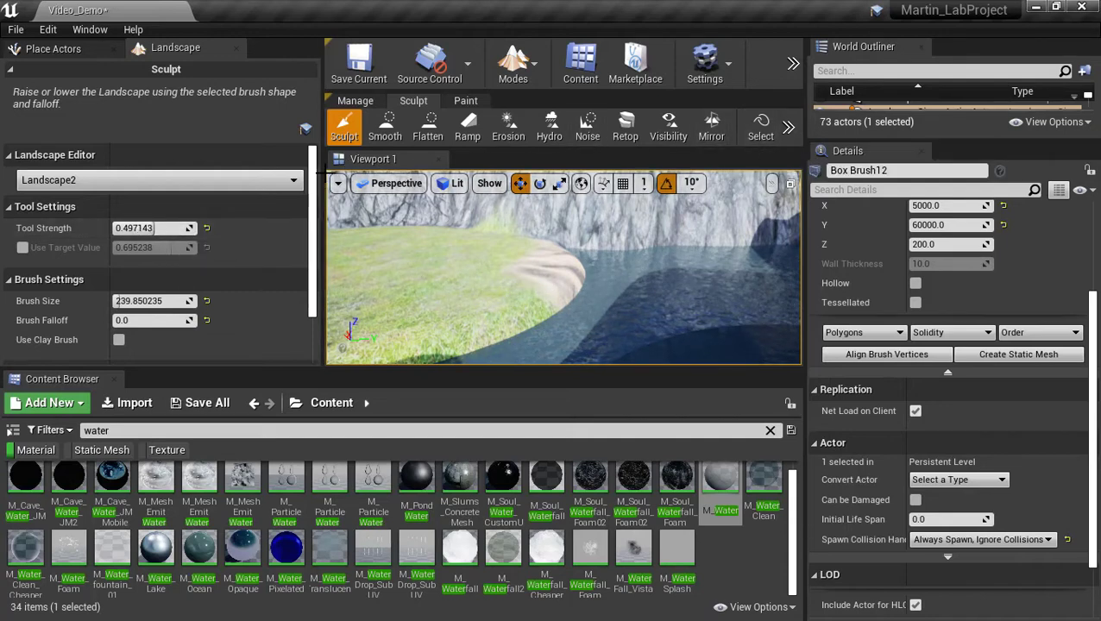
{"action": "left_click_drag", "start_coordinate": [321, 173], "coordinate": [164, 173]}
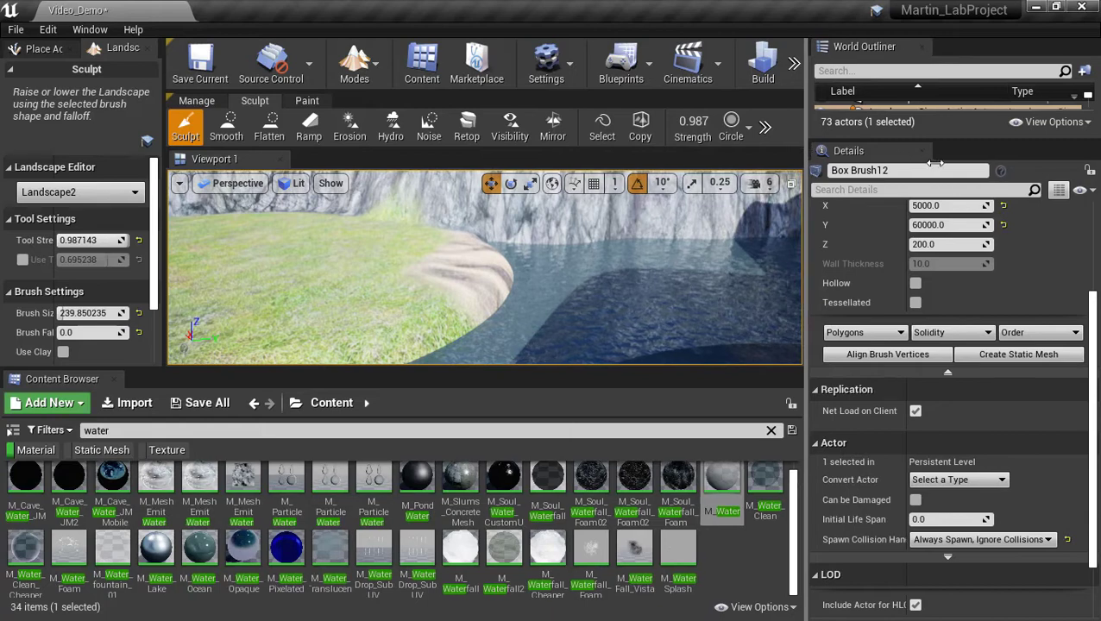
{"action": "left_click_drag", "start_coordinate": [808, 170], "coordinate": [923, 170]}
{"action": "left_click_drag", "start_coordinate": [799, 122], "coordinate": [811, 122]}
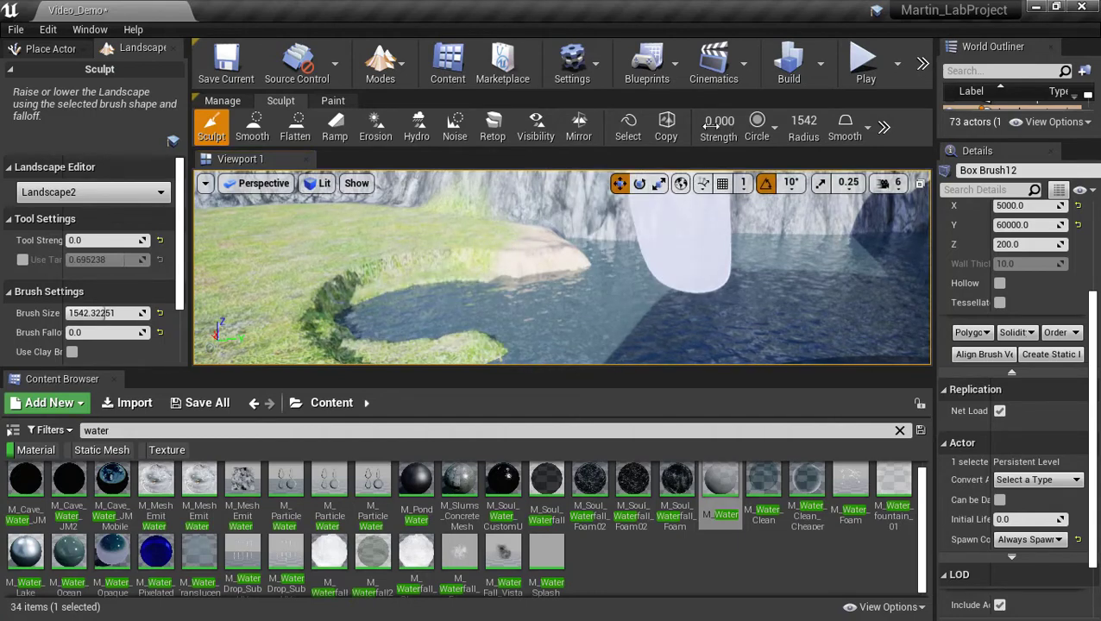
{"action": "left_click_drag", "start_coordinate": [713, 123], "coordinate": [725, 122]}
Raise grassy terrain across the water inlet and shore, then lower strength to 0.06 for a large bulge.
{"action": "mouse_move", "coordinate": [399, 297]}
{"action": "left_mouse_down"}
{"action": "mouse_move", "coordinate": [403, 313]}
{"action": "mouse_move", "coordinate": [539, 283]}
{"action": "left_mouse_up"}
{"action": "mouse_move", "coordinate": [539, 283]}
{"action": "right_mouse_down"}
{"action": "mouse_move", "coordinate": [466, 298]}
{"action": "mouse_move", "coordinate": [453, 318]}
{"action": "mouse_move", "coordinate": [565, 321]}
{"action": "mouse_move", "coordinate": [496, 292]}
{"action": "mouse_move", "coordinate": [552, 297]}
{"action": "mouse_move", "coordinate": [517, 303]}
{"action": "right_mouse_up"}
{"action": "left_click_drag", "start_coordinate": [242, 306], "coordinate": [580, 297]}
{"action": "mouse_move", "coordinate": [581, 297]}
{"action": "right_mouse_down"}
{"action": "mouse_move", "coordinate": [518, 309]}
{"action": "mouse_move", "coordinate": [548, 302]}
{"action": "mouse_move", "coordinate": [526, 267]}
{"action": "mouse_move", "coordinate": [595, 306]}
{"action": "mouse_move", "coordinate": [574, 302]}
{"action": "right_mouse_up"}
{"action": "left_click_drag", "start_coordinate": [717, 121], "coordinate": [695, 122]}
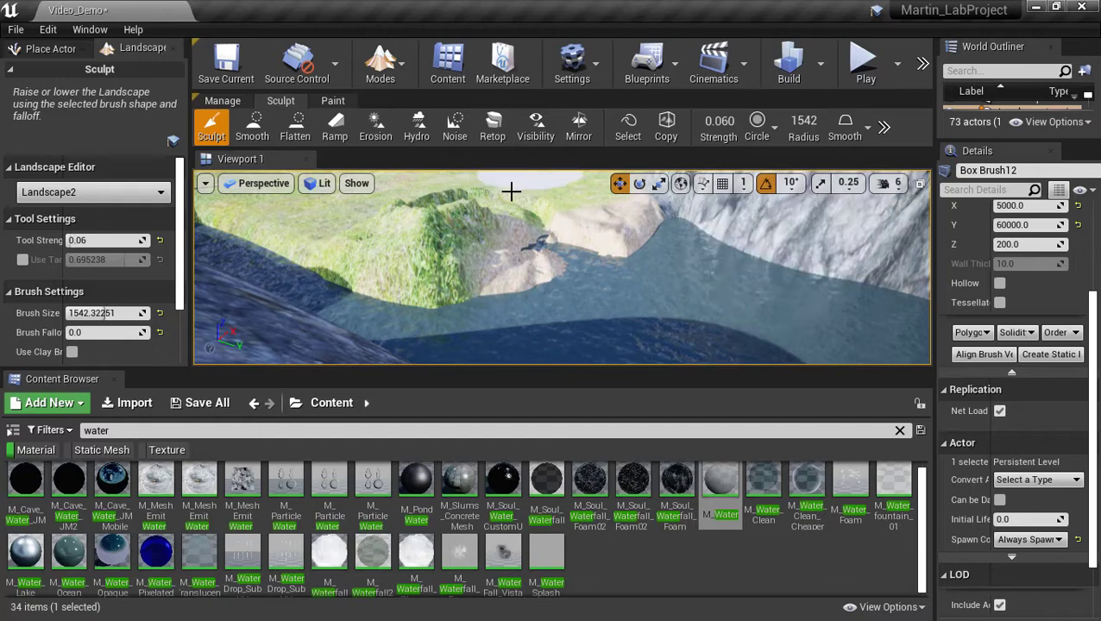
{"action": "mouse_move", "coordinate": [496, 229]}
{"action": "left_mouse_down"}
{"action": "mouse_move", "coordinate": [393, 246]}
{"action": "mouse_move", "coordinate": [518, 274]}
{"action": "mouse_move", "coordinate": [475, 250]}
{"action": "mouse_move", "coordinate": [627, 235]}
{"action": "mouse_move", "coordinate": [540, 246]}
{"action": "mouse_move", "coordinate": [438, 225]}
{"action": "left_mouse_up"}
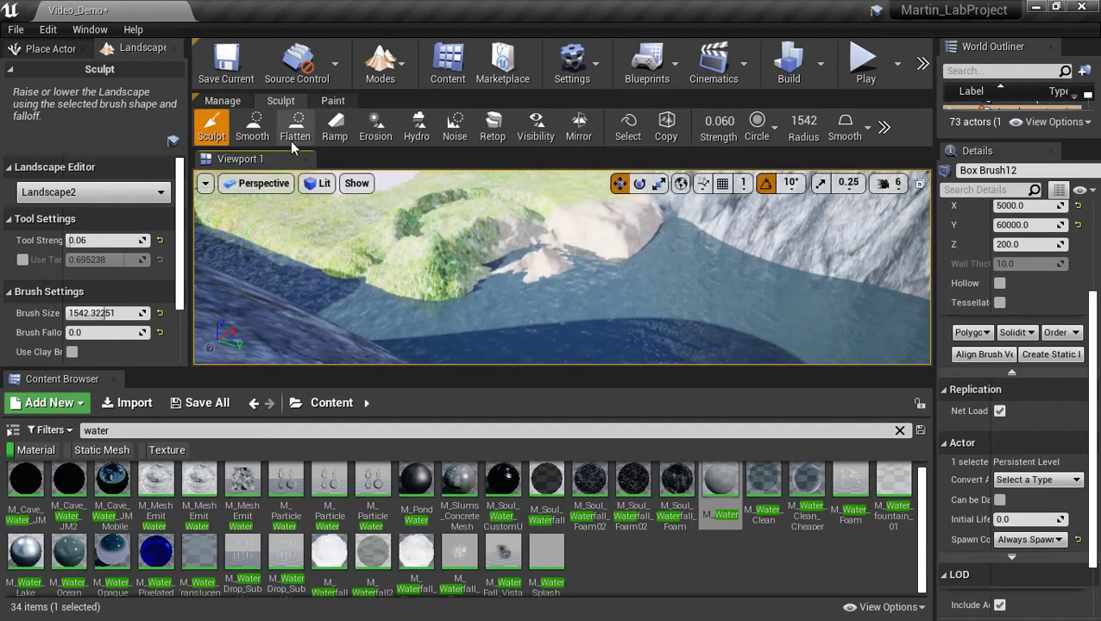
Smooth the sculpted hill and rock surfaces, then pick Flatten and fly toward the sandy mound.
{"action": "left_click", "coordinate": [254, 128]}
{"action": "mouse_move", "coordinate": [514, 237]}
{"action": "left_mouse_down"}
{"action": "mouse_move", "coordinate": [575, 253]}
{"action": "mouse_move", "coordinate": [514, 250]}
{"action": "mouse_move", "coordinate": [718, 243]}
{"action": "mouse_move", "coordinate": [553, 285]}
{"action": "left_mouse_up"}
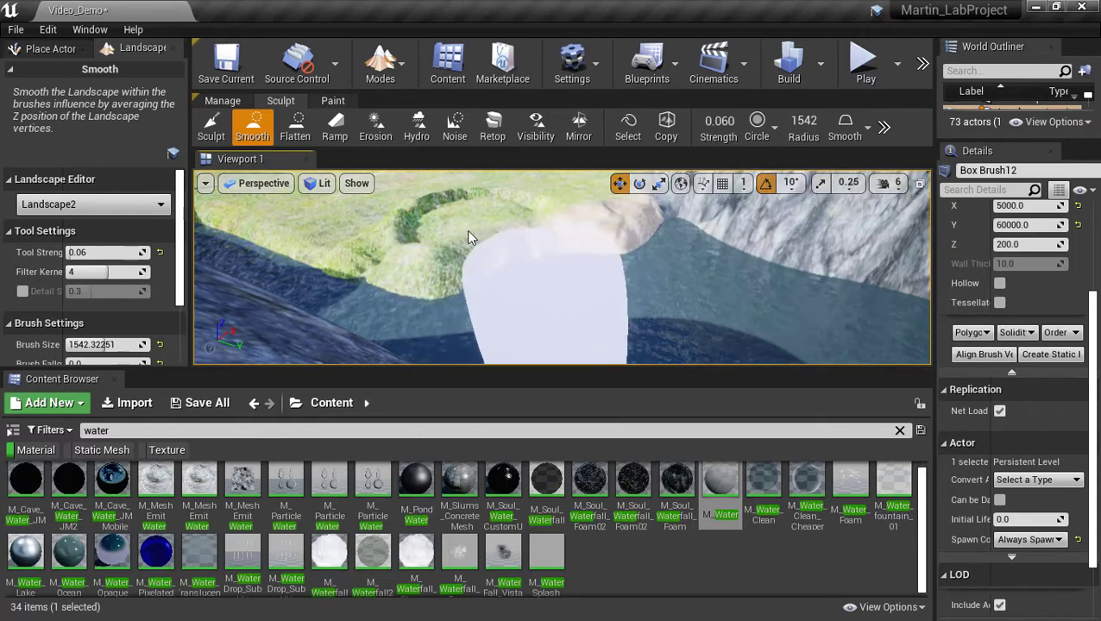
{"action": "left_click", "coordinate": [294, 127]}
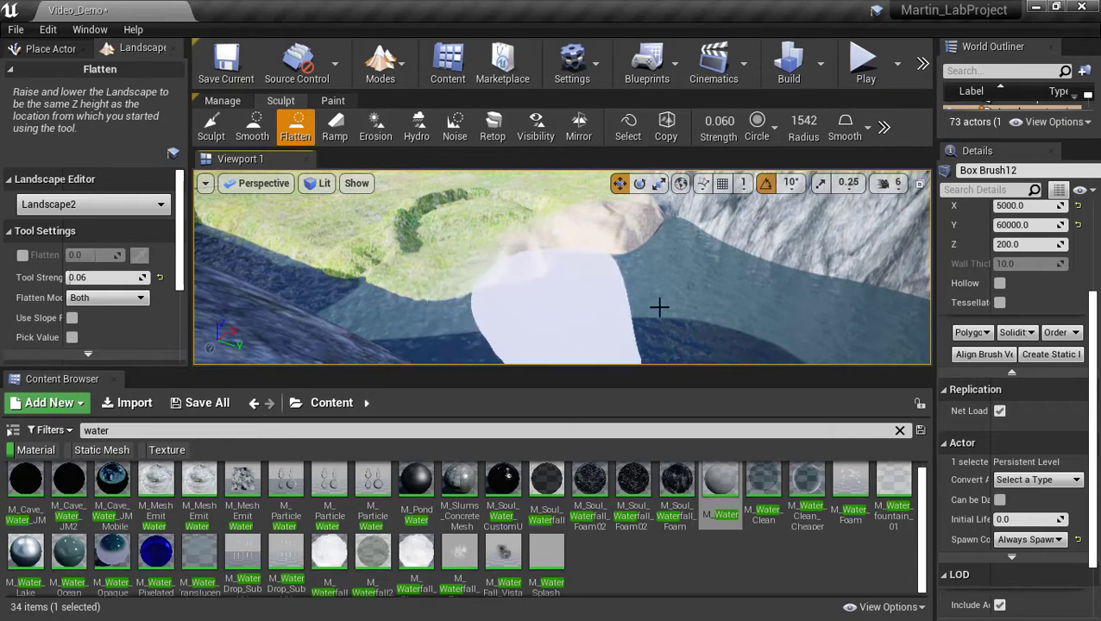
{"action": "mouse_move", "coordinate": [659, 307]}
{"action": "right_mouse_down"}
{"action": "mouse_move", "coordinate": [734, 316]}
{"action": "mouse_move", "coordinate": [664, 321]}
{"action": "mouse_move", "coordinate": [552, 302]}
{"action": "mouse_move", "coordinate": [604, 332]}
{"action": "mouse_move", "coordinate": [578, 289]}
{"action": "mouse_move", "coordinate": [716, 298]}
{"action": "mouse_move", "coordinate": [678, 289]}
{"action": "mouse_move", "coordinate": [681, 277]}
{"action": "mouse_move", "coordinate": [638, 278]}
{"action": "right_mouse_up"}
{"action": "key", "text": "w"}
{"action": "key", "text": "s"}
{"action": "key", "text": "w"}
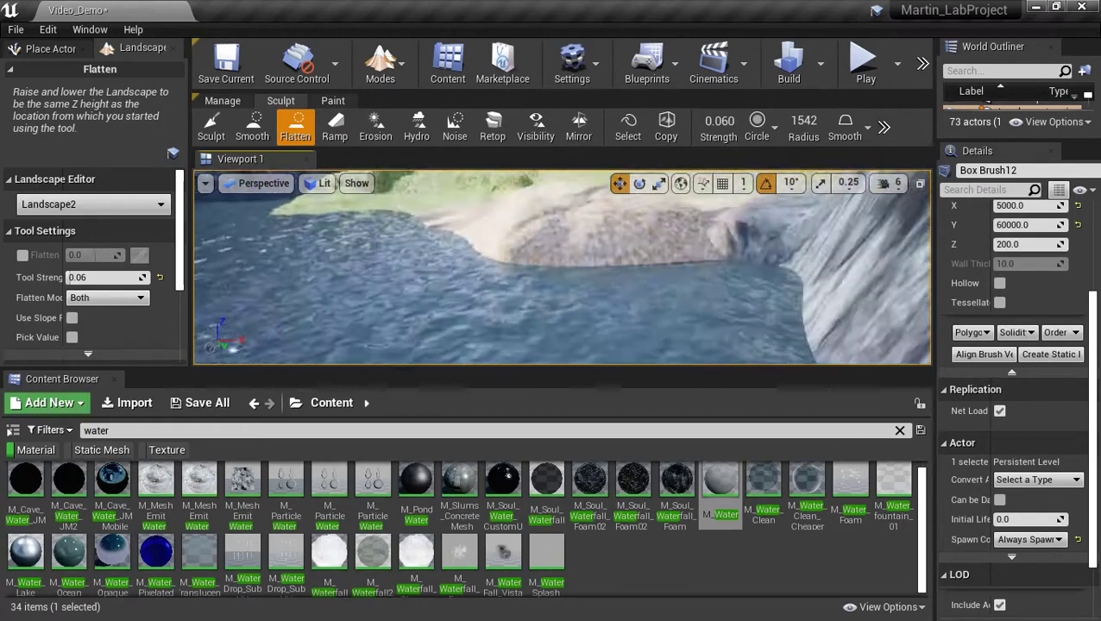
Select the Ramp tool and fly across the water to the sandy shore.
{"action": "right_click_drag", "start_coordinate": [562, 267], "coordinate": [641, 335]}
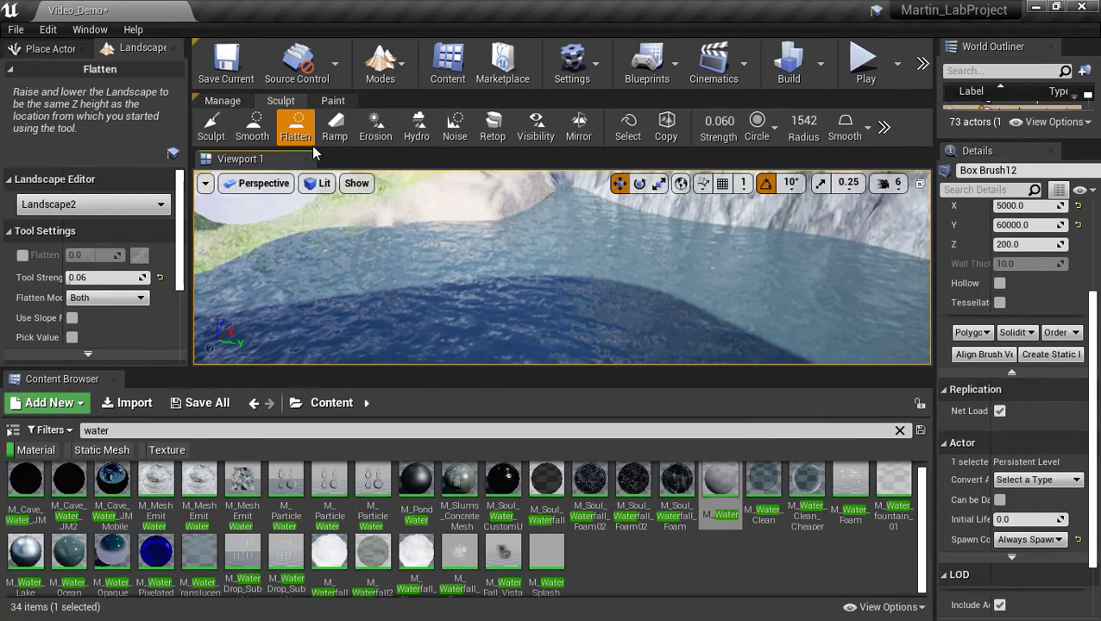
{"action": "left_click", "coordinate": [335, 128]}
{"action": "right_click_drag", "start_coordinate": [296, 231], "coordinate": [362, 267]}
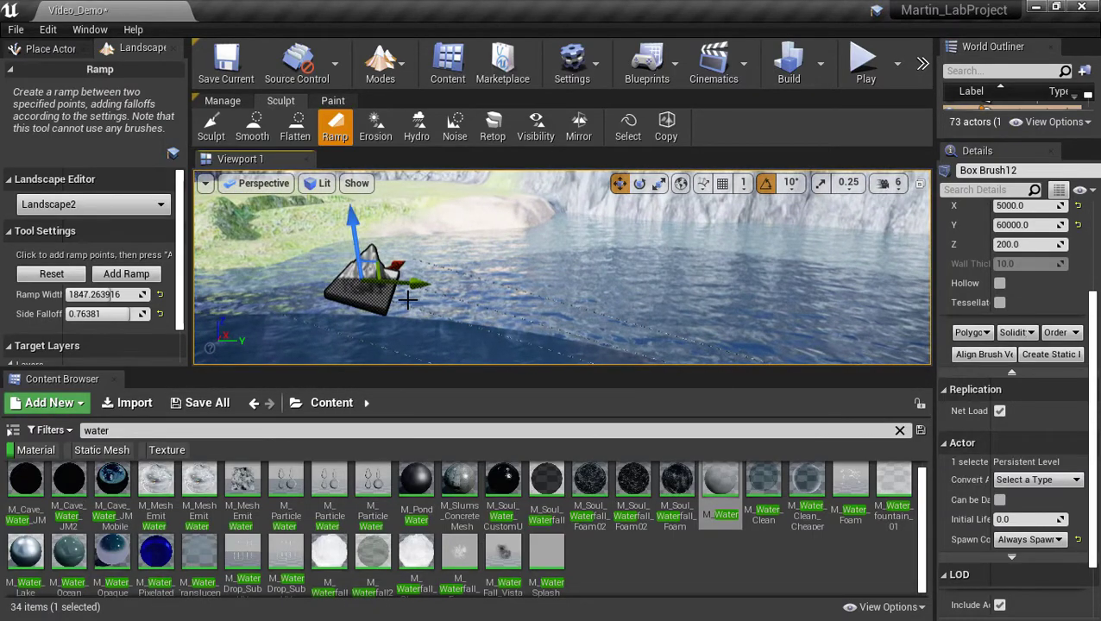
Add the ramp on the sandy slope by the river, inspect it, and show the editor modes list.
{"action": "left_click", "coordinate": [141, 276]}
{"action": "right_click_drag", "start_coordinate": [436, 267], "coordinate": [259, 302]}
{"action": "right_click_drag", "start_coordinate": [483, 276], "coordinate": [634, 289]}
{"action": "right_click_drag", "start_coordinate": [583, 317], "coordinate": [734, 276]}
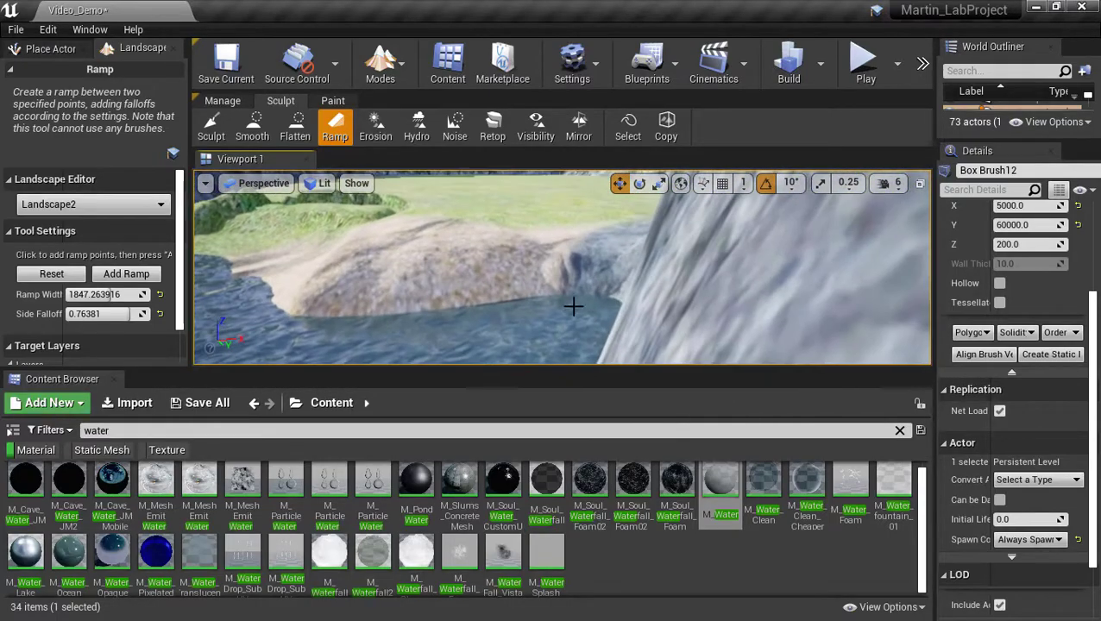
{"action": "mouse_move", "coordinate": [508, 300]}
{"action": "right_mouse_down"}
{"action": "mouse_move", "coordinate": [440, 309]}
{"action": "mouse_move", "coordinate": [436, 324]}
{"action": "mouse_move", "coordinate": [656, 323]}
{"action": "mouse_move", "coordinate": [500, 332]}
{"action": "mouse_move", "coordinate": [392, 315]}
{"action": "mouse_move", "coordinate": [457, 321]}
{"action": "mouse_move", "coordinate": [449, 270]}
{"action": "right_mouse_up"}
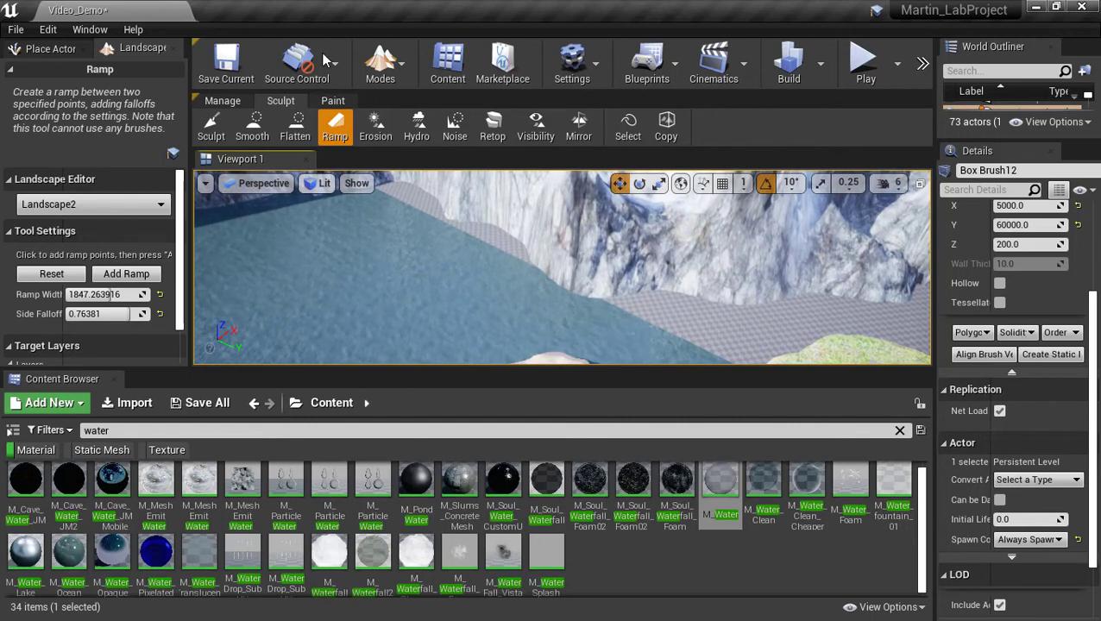
{"action": "left_click", "coordinate": [380, 65]}
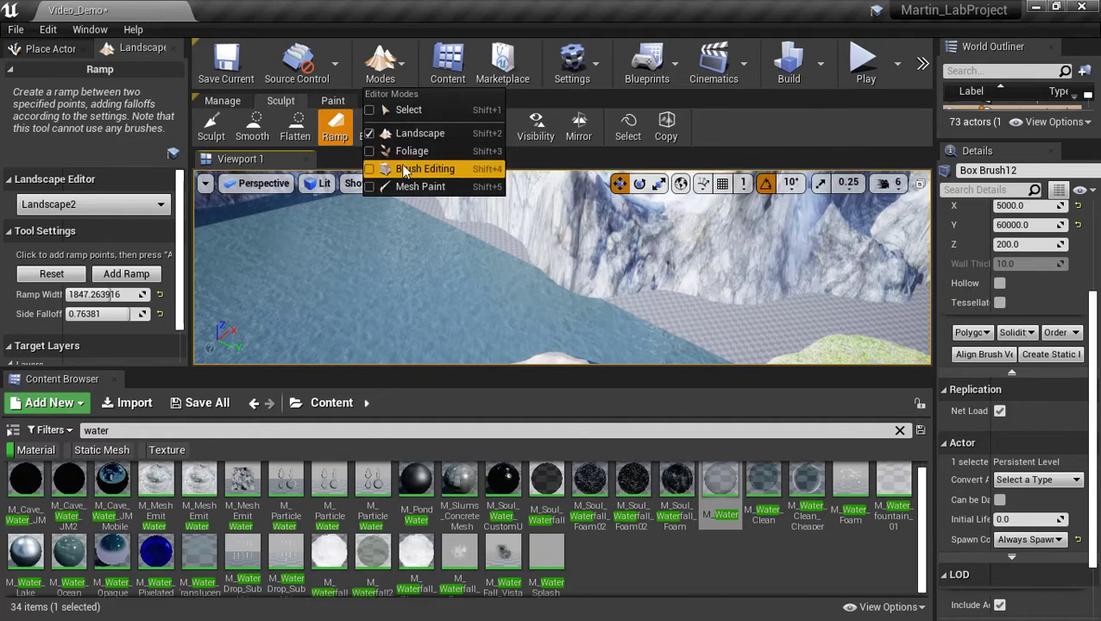
In Select mode, pick the grey brush surface by the lake and locate M_Water_Ocean.
{"action": "left_click", "coordinate": [381, 110]}
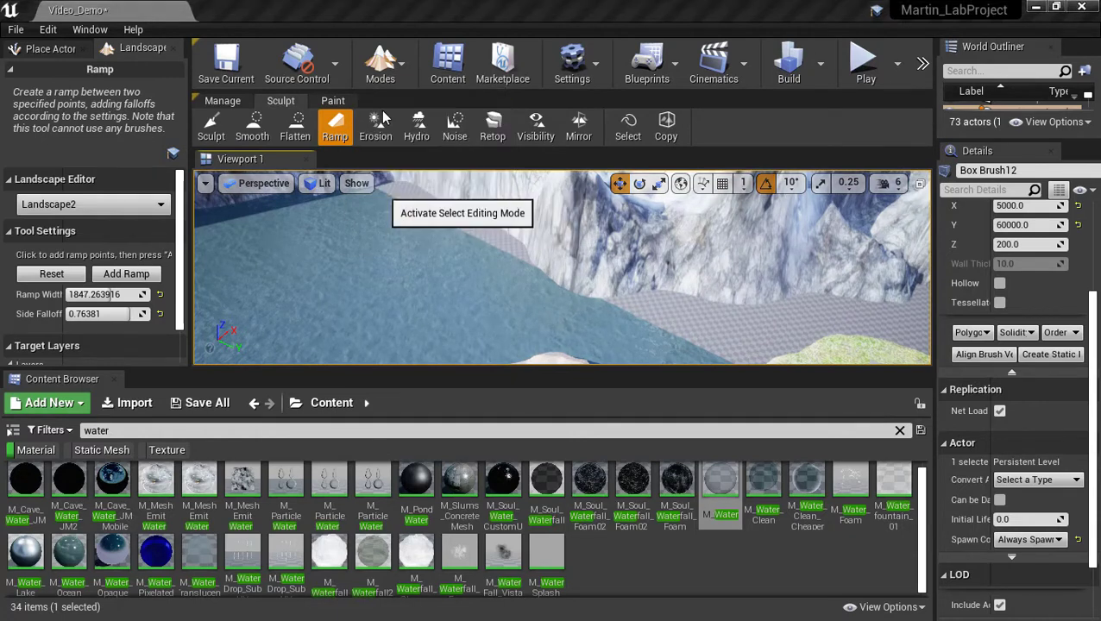
{"action": "left_click", "coordinate": [363, 224]}
{"action": "right_click_drag", "start_coordinate": [699, 286], "coordinate": [583, 236]}
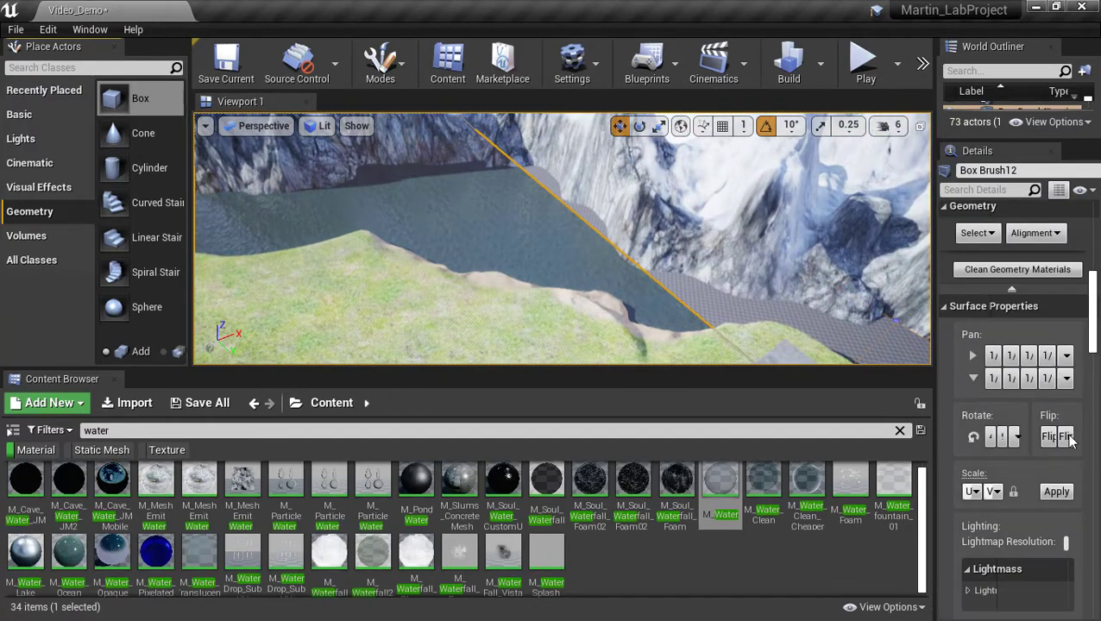
{"action": "scroll", "coordinate": [1005, 302], "scroll_direction": "down", "scroll_amount": 9}
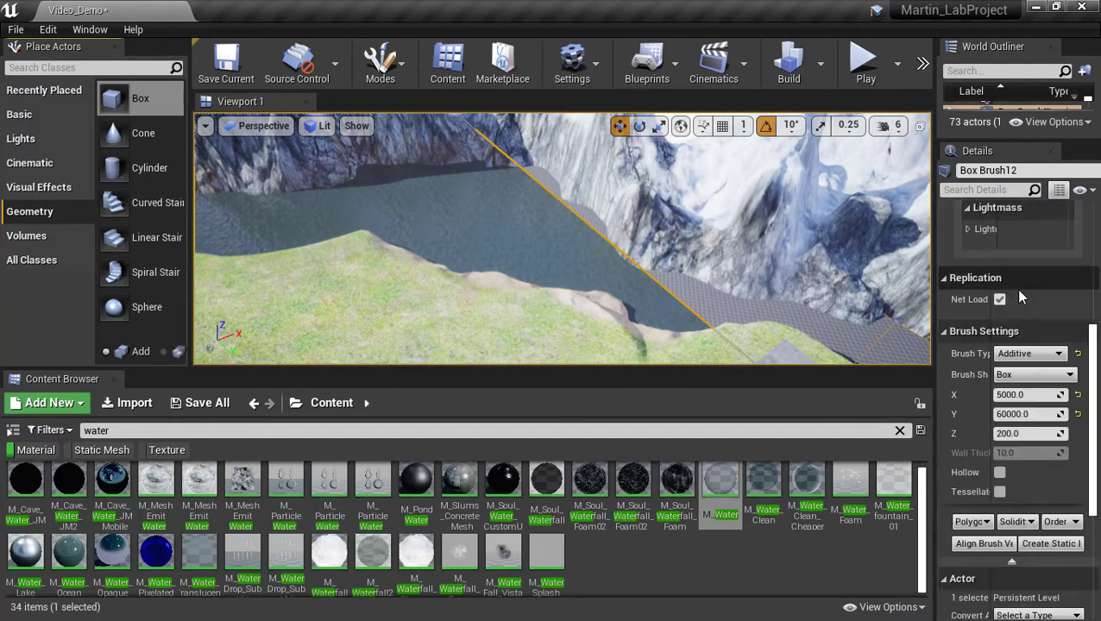
{"action": "scroll", "coordinate": [1019, 314], "scroll_direction": "up", "scroll_amount": 5}
{"action": "scroll", "coordinate": [1025, 321], "scroll_direction": "up", "scroll_amount": 6}
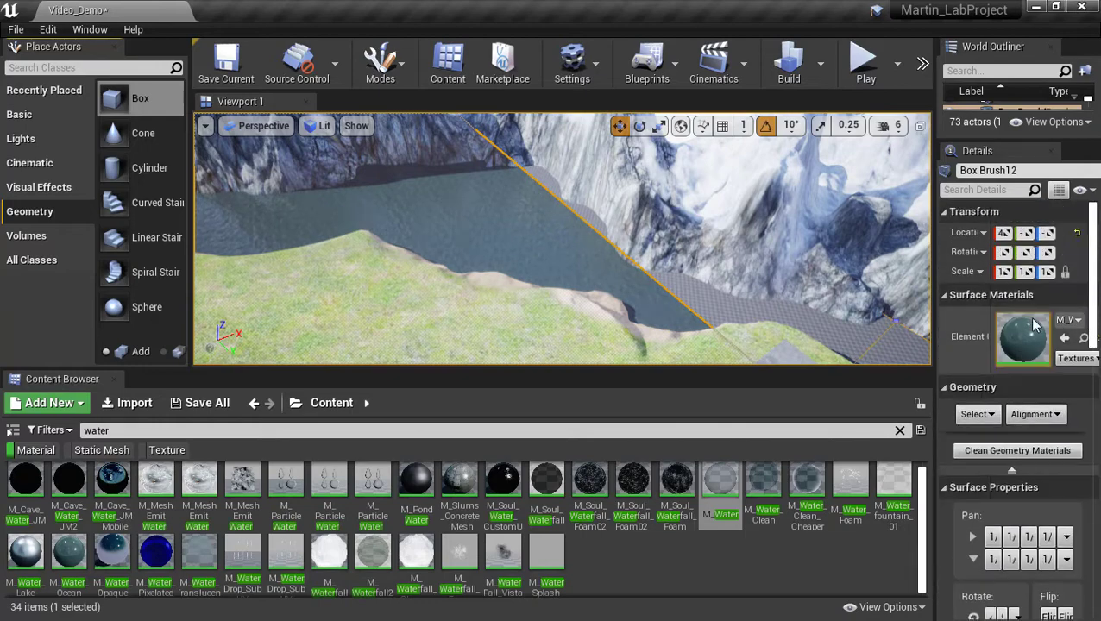
{"action": "left_click", "coordinate": [1084, 340]}
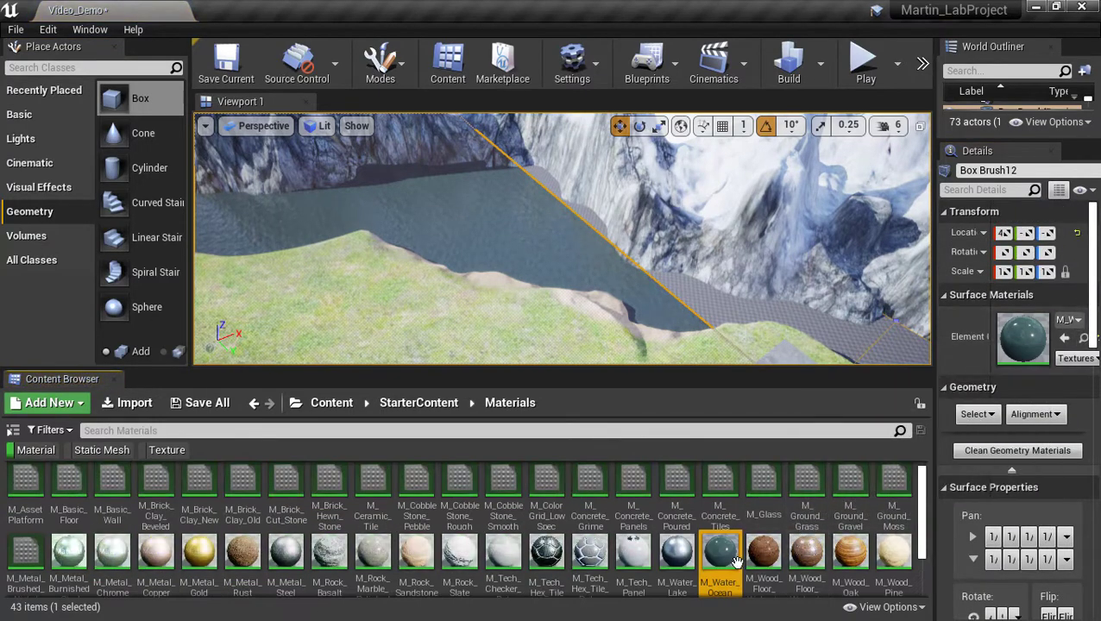
Drop M_Water_Ocean onto each grey brush face across the lake.
{"action": "mouse_move", "coordinate": [725, 562]}
{"action": "left_mouse_down"}
{"action": "mouse_move", "coordinate": [728, 290]}
{"action": "mouse_move", "coordinate": [703, 299]}
{"action": "left_mouse_up"}
{"action": "right_click_drag", "start_coordinate": [597, 298], "coordinate": [750, 302]}
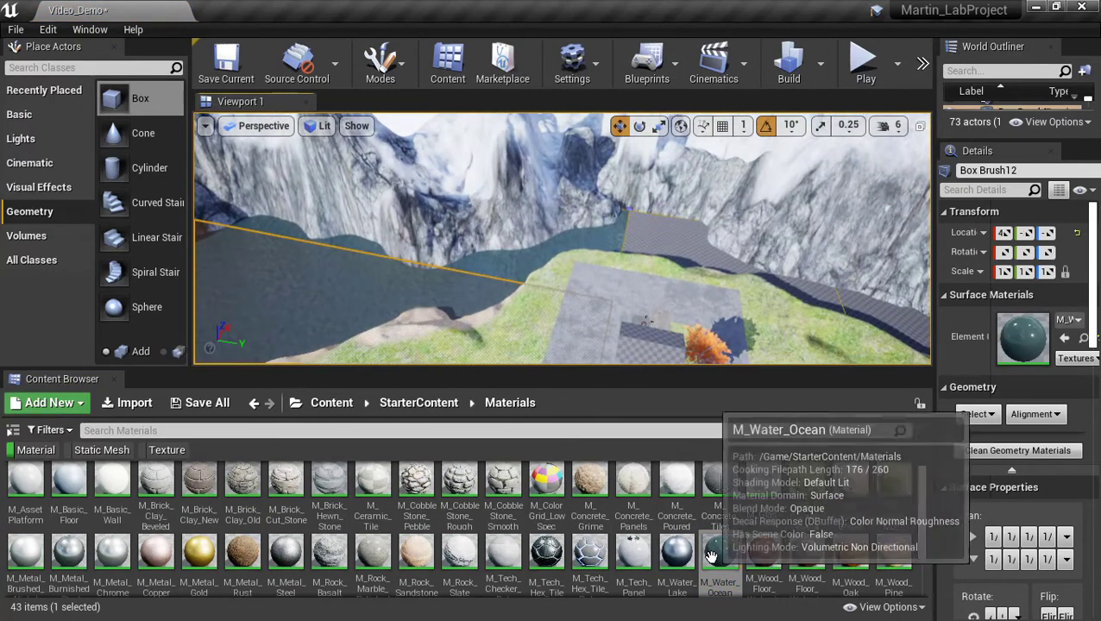
{"action": "mouse_move", "coordinate": [714, 557]}
{"action": "left_mouse_down"}
{"action": "mouse_move", "coordinate": [698, 331]}
{"action": "mouse_move", "coordinate": [653, 241]}
{"action": "left_mouse_up"}
{"action": "right_click_drag", "start_coordinate": [644, 249], "coordinate": [755, 304]}
{"action": "left_click_drag", "start_coordinate": [721, 556], "coordinate": [674, 187]}
{"action": "mouse_move", "coordinate": [720, 557]}
{"action": "left_mouse_down"}
{"action": "mouse_move", "coordinate": [759, 251]}
{"action": "mouse_move", "coordinate": [796, 201]}
{"action": "left_mouse_up"}
{"action": "mouse_move", "coordinate": [795, 200]}
{"action": "right_mouse_down"}
{"action": "mouse_move", "coordinate": [959, 221]}
{"action": "mouse_move", "coordinate": [829, 222]}
{"action": "mouse_move", "coordinate": [846, 226]}
{"action": "right_mouse_up"}
{"action": "key", "text": "w"}
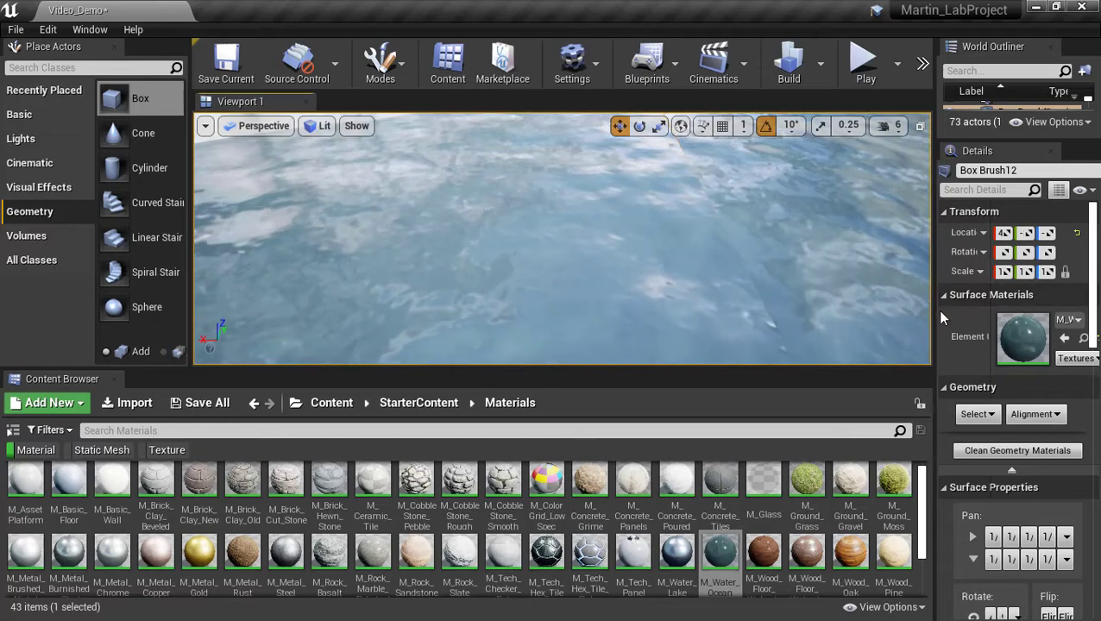
Widen the property panels and rotate the lake's water texture by 45 degrees twice.
{"action": "left_click_drag", "start_coordinate": [937, 319], "coordinate": [861, 322]}
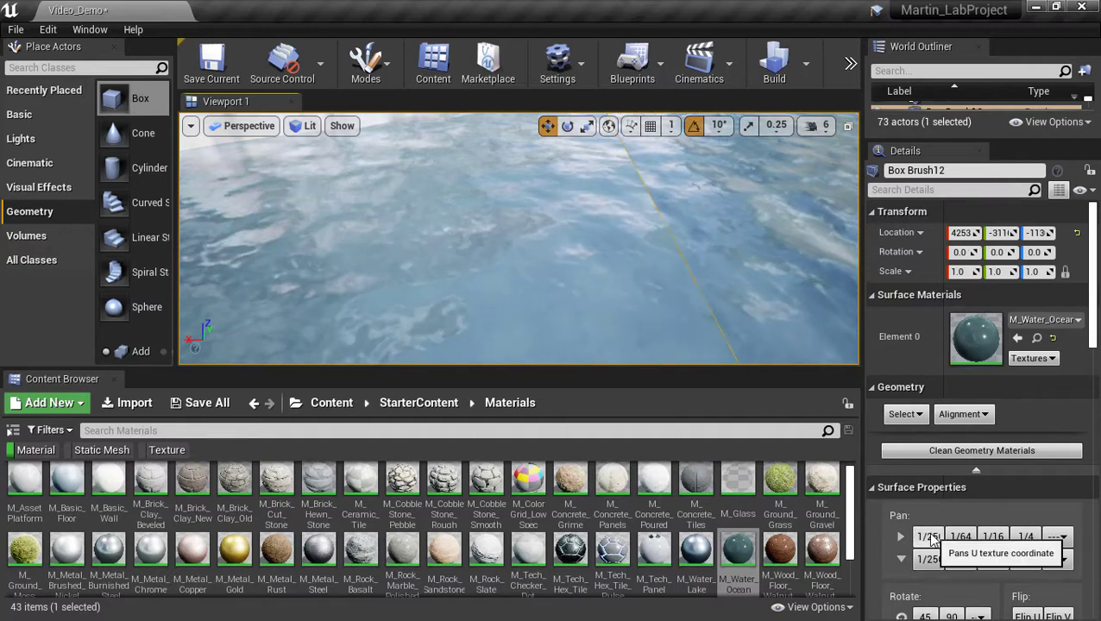
{"action": "scroll", "coordinate": [940, 586], "scroll_direction": "down", "scroll_amount": 1}
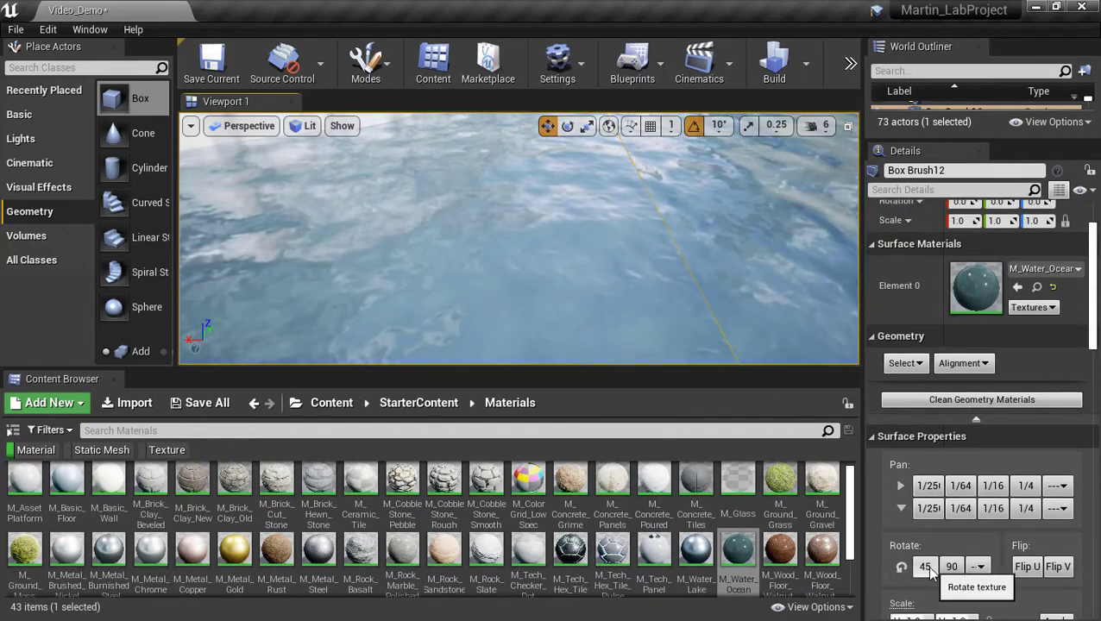
{"action": "left_click", "coordinate": [926, 567]}
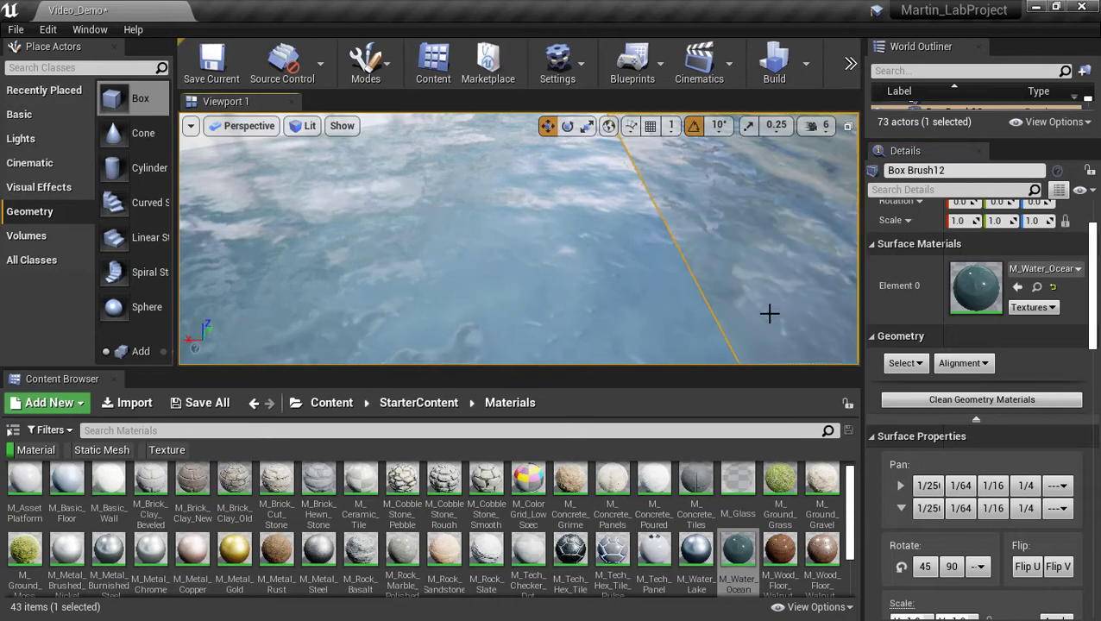
{"action": "left_click", "coordinate": [930, 572]}
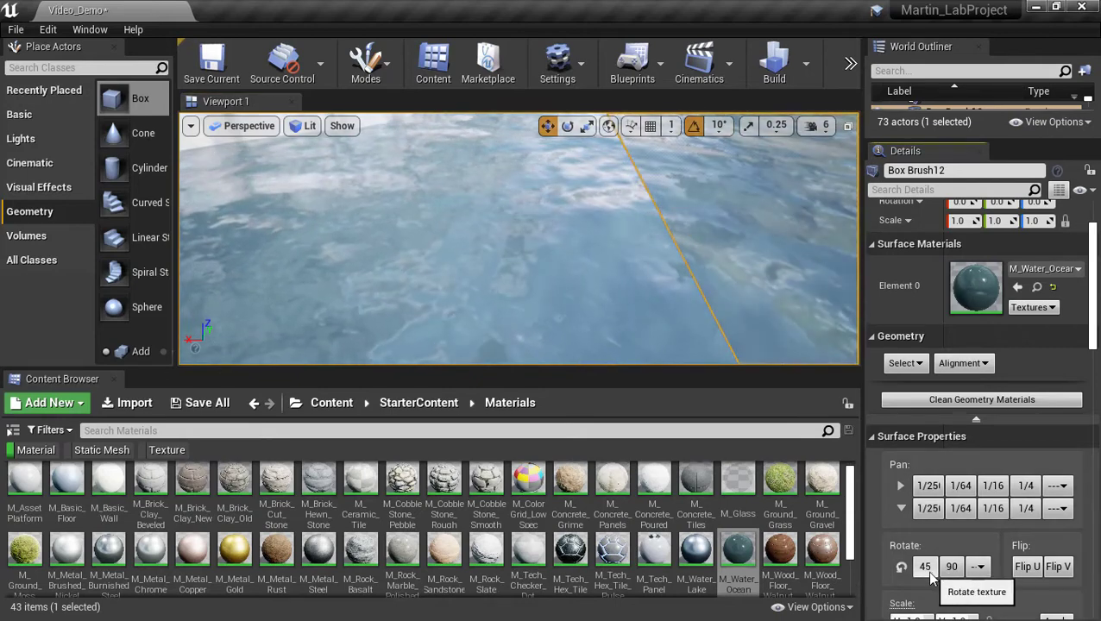
{"action": "right_click_drag", "start_coordinate": [700, 326], "coordinate": [535, 328]}
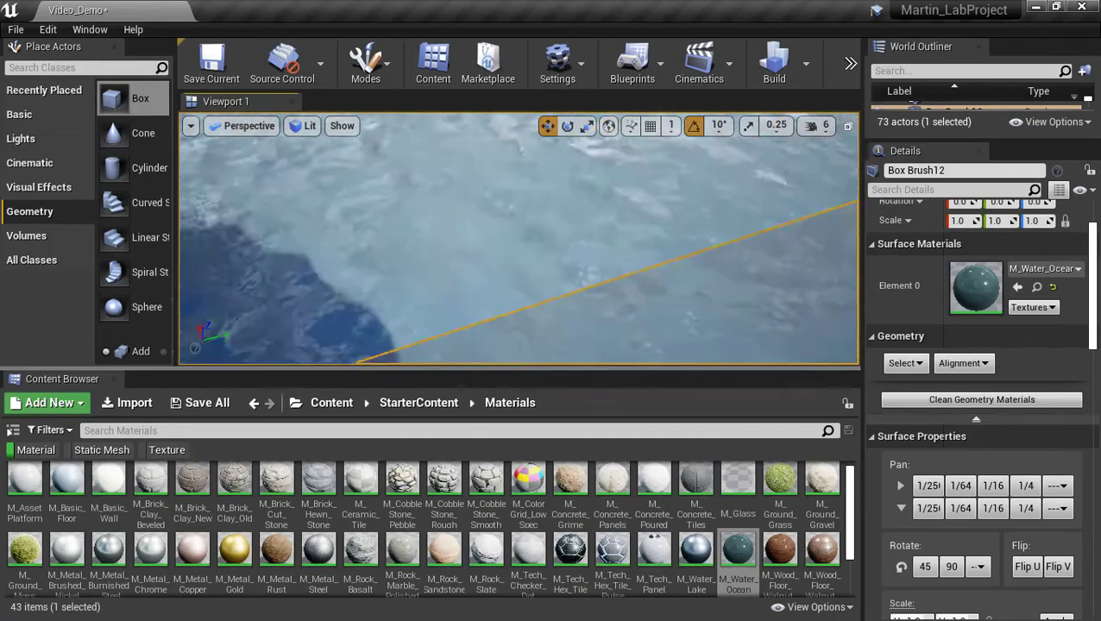
{"action": "right_click_drag", "start_coordinate": [535, 285], "coordinate": [621, 293]}
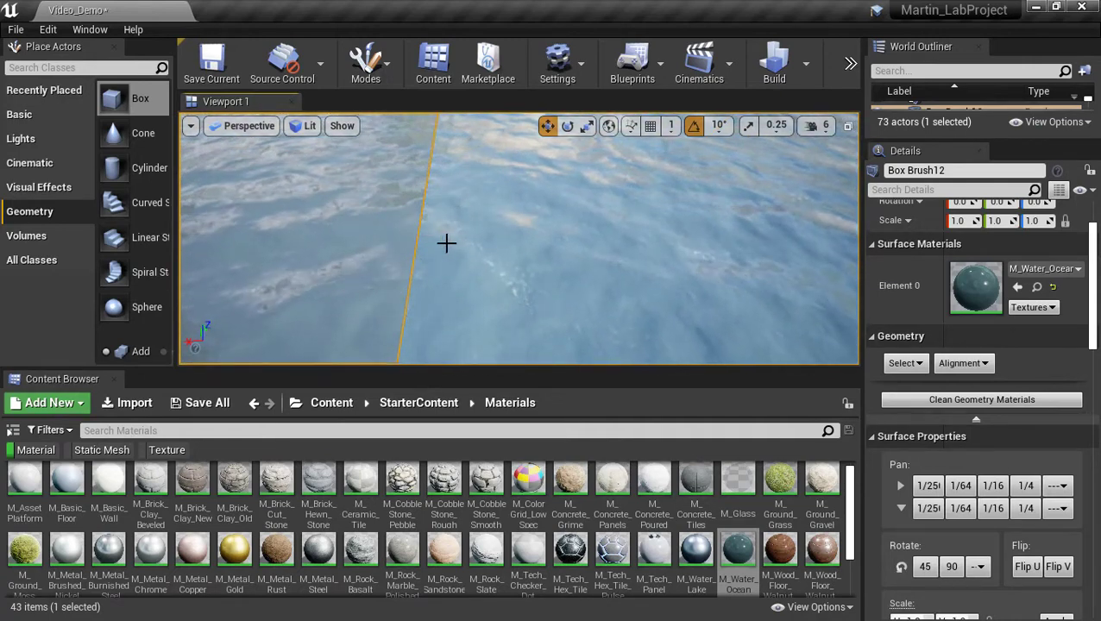
{"action": "right_click_drag", "start_coordinate": [446, 244], "coordinate": [508, 197]}
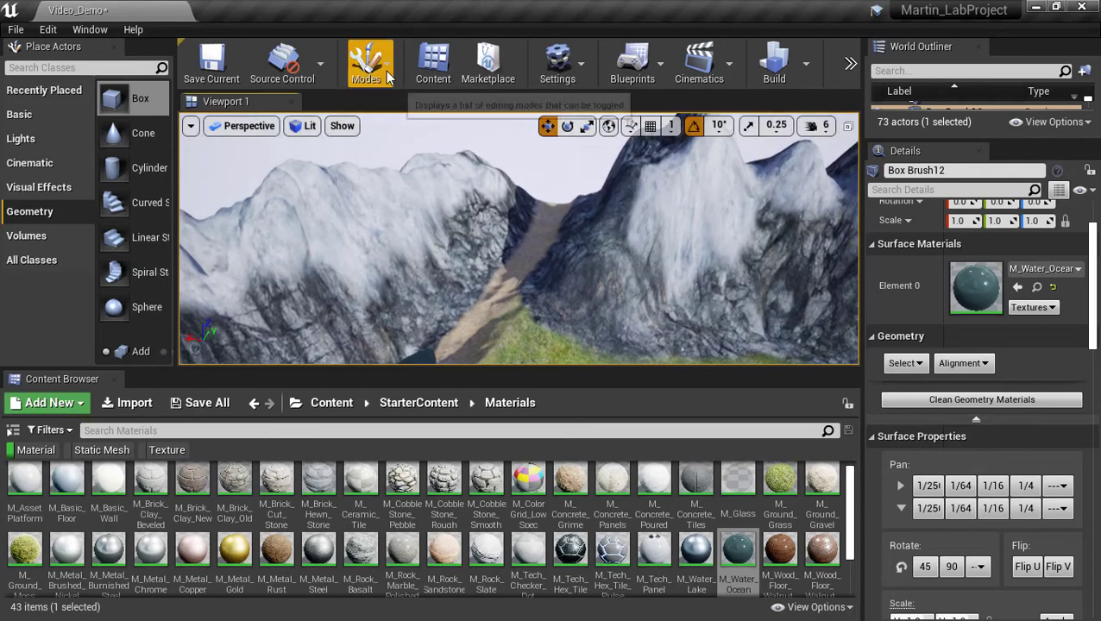
Return to Landscape mode and choose the Sculpt tool from the sculpting tools.
{"action": "left_click", "coordinate": [386, 74]}
{"action": "left_click", "coordinate": [385, 134]}
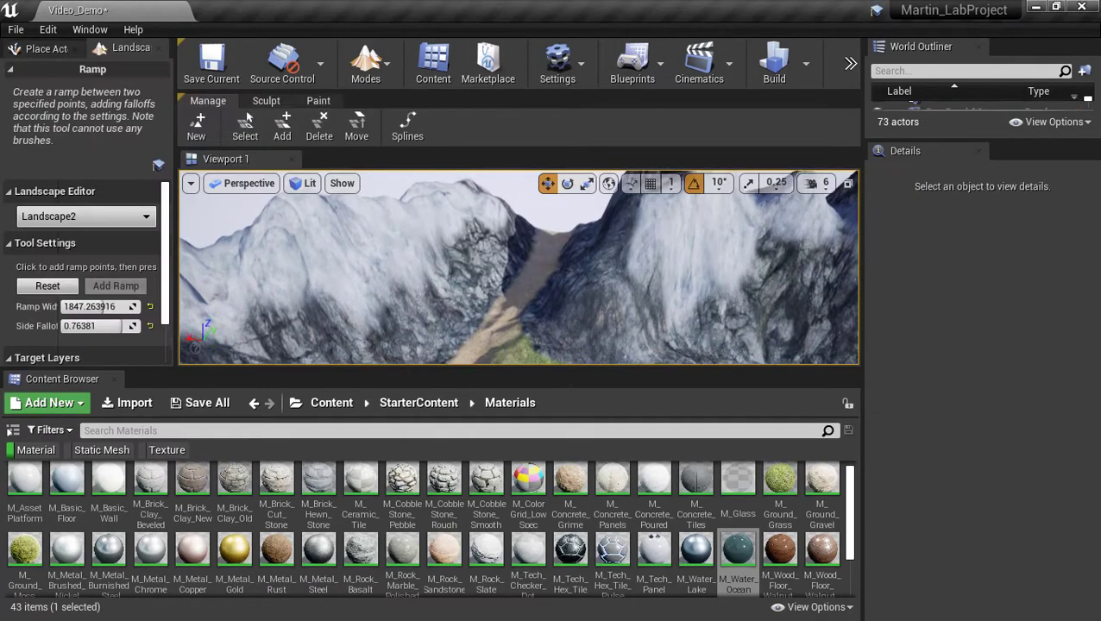
{"action": "mouse_move", "coordinate": [518, 233]}
{"action": "right_mouse_down"}
{"action": "mouse_move", "coordinate": [528, 280]}
{"action": "mouse_move", "coordinate": [525, 240]}
{"action": "right_mouse_up"}
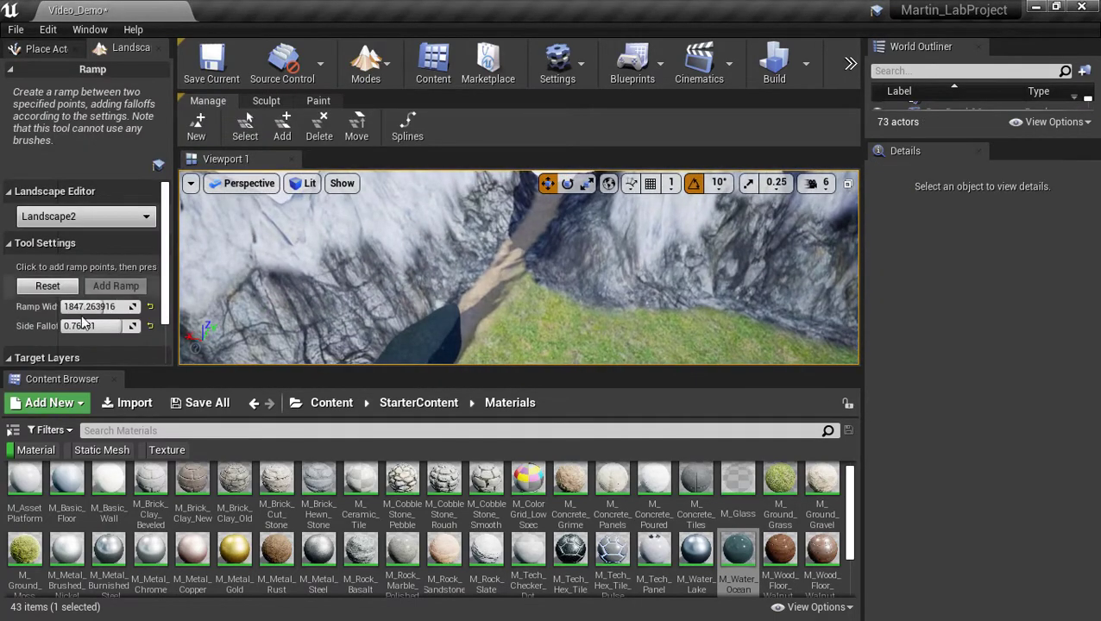
{"action": "left_click", "coordinate": [259, 101]}
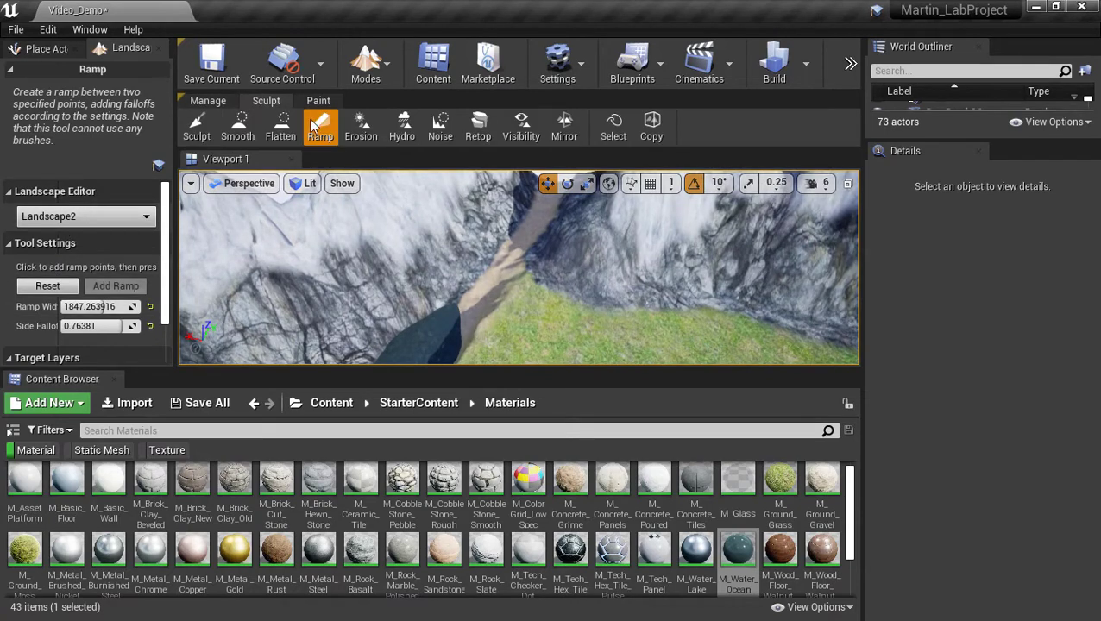
{"action": "left_click", "coordinate": [196, 125]}
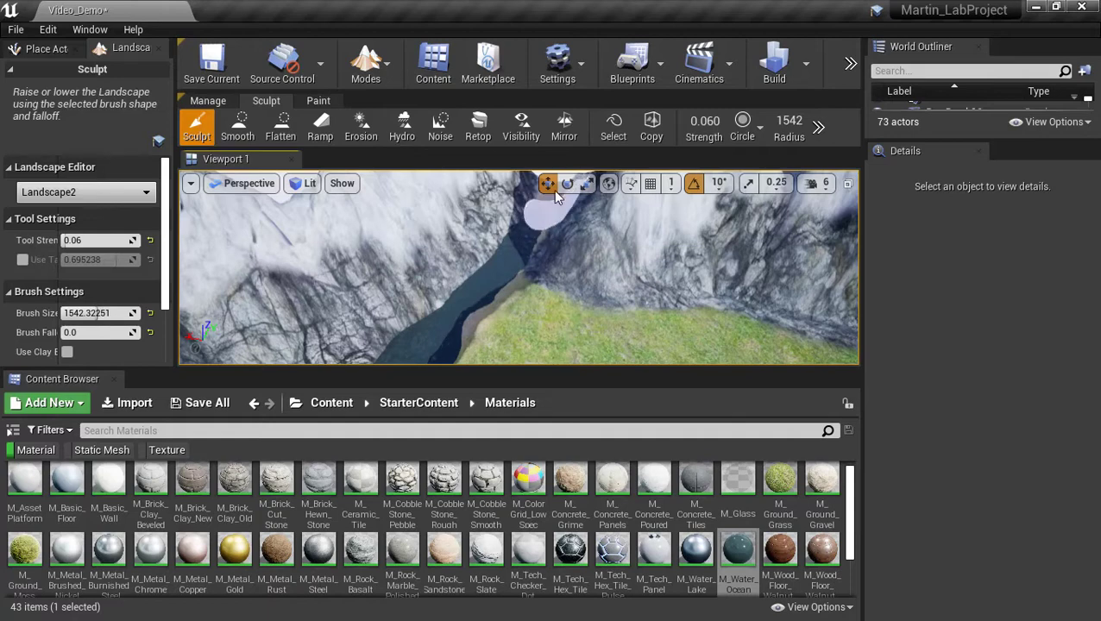
{"action": "mouse_move", "coordinate": [526, 241]}
{"action": "right_mouse_down"}
{"action": "mouse_move", "coordinate": [528, 192]}
{"action": "mouse_move", "coordinate": [526, 241]}
{"action": "right_mouse_up"}
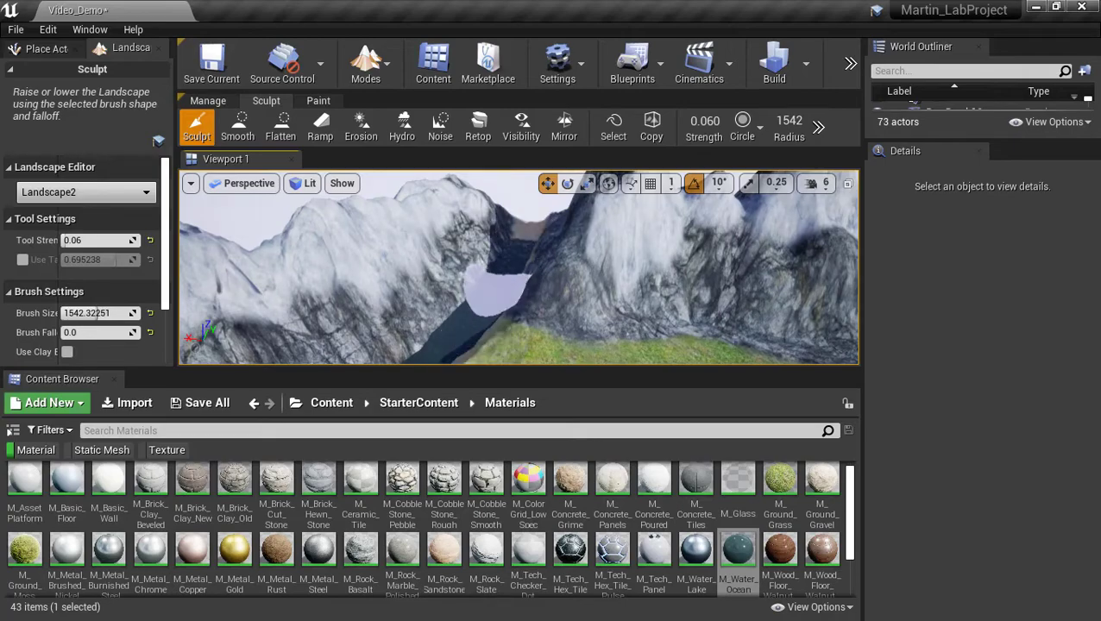
{"action": "mouse_move", "coordinate": [498, 284]}
{"action": "right_mouse_down"}
{"action": "mouse_move", "coordinate": [414, 323]}
{"action": "mouse_move", "coordinate": [302, 337]}
{"action": "mouse_move", "coordinate": [449, 298]}
{"action": "mouse_move", "coordinate": [423, 267]}
{"action": "mouse_move", "coordinate": [544, 277]}
{"action": "mouse_move", "coordinate": [522, 220]}
{"action": "mouse_move", "coordinate": [535, 225]}
{"action": "mouse_move", "coordinate": [513, 198]}
{"action": "mouse_move", "coordinate": [544, 216]}
{"action": "mouse_move", "coordinate": [518, 300]}
{"action": "right_mouse_up"}
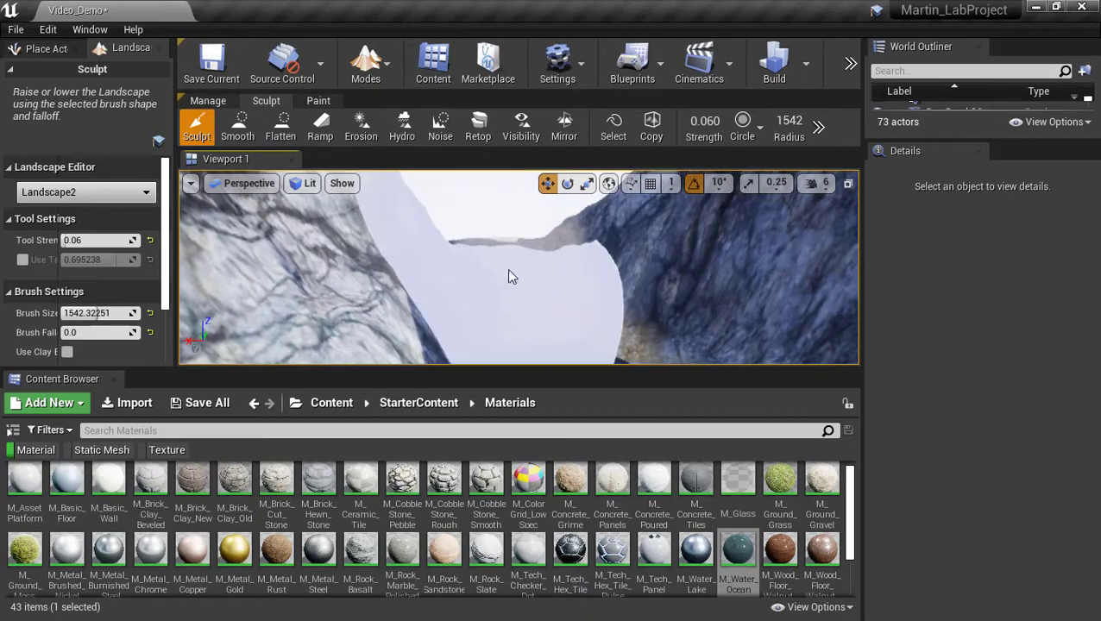
{"action": "mouse_move", "coordinate": [509, 272]}
{"action": "right_mouse_down"}
{"action": "mouse_move", "coordinate": [498, 318]}
{"action": "mouse_move", "coordinate": [496, 266]}
{"action": "mouse_move", "coordinate": [614, 282]}
{"action": "mouse_move", "coordinate": [597, 263]}
{"action": "right_mouse_up"}
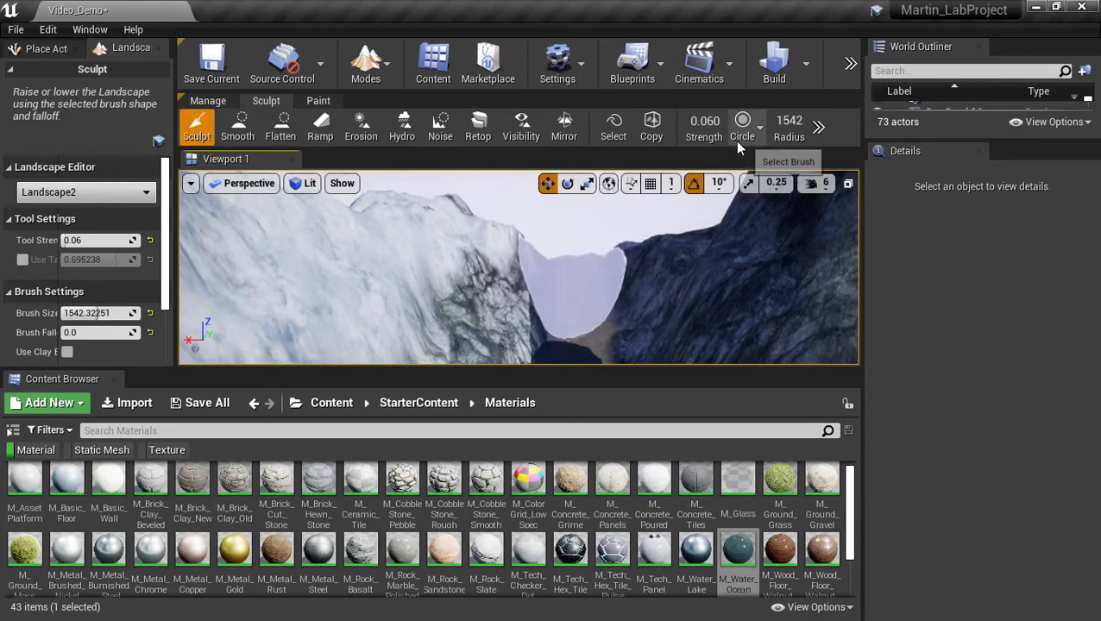
Set sculpt strength to 0.17 and raise the terrain across the valley and left ridge.
{"action": "left_click_drag", "start_coordinate": [704, 124], "coordinate": [711, 124]}
{"action": "left_click", "coordinate": [575, 286]}
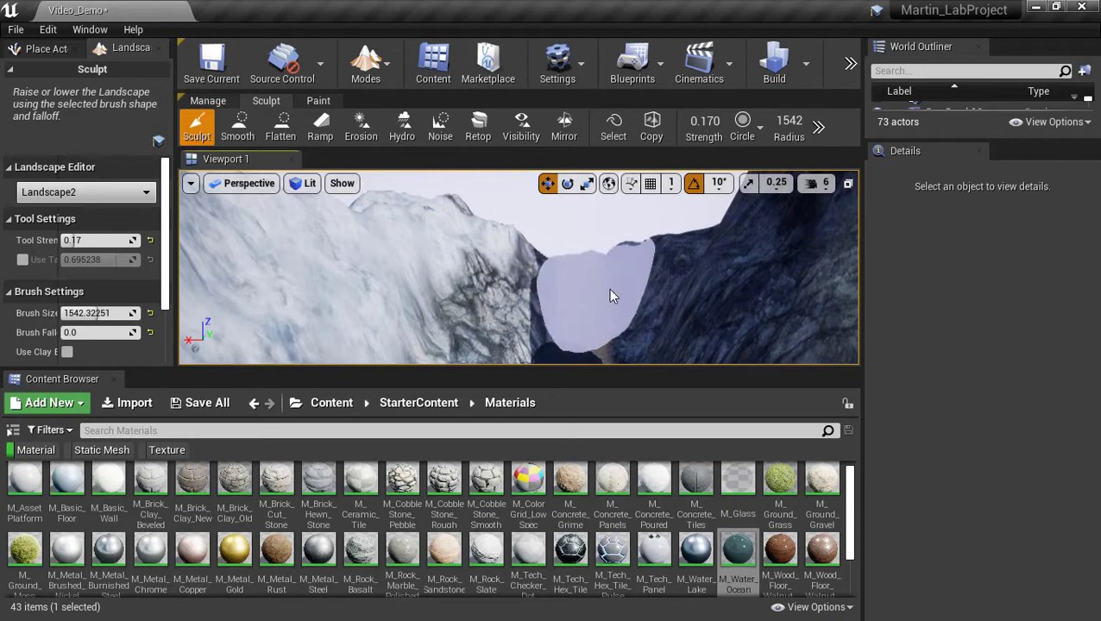
{"action": "mouse_move", "coordinate": [496, 277]}
{"action": "left_mouse_down"}
{"action": "mouse_move", "coordinate": [611, 287]}
{"action": "mouse_move", "coordinate": [503, 276]}
{"action": "left_mouse_up"}
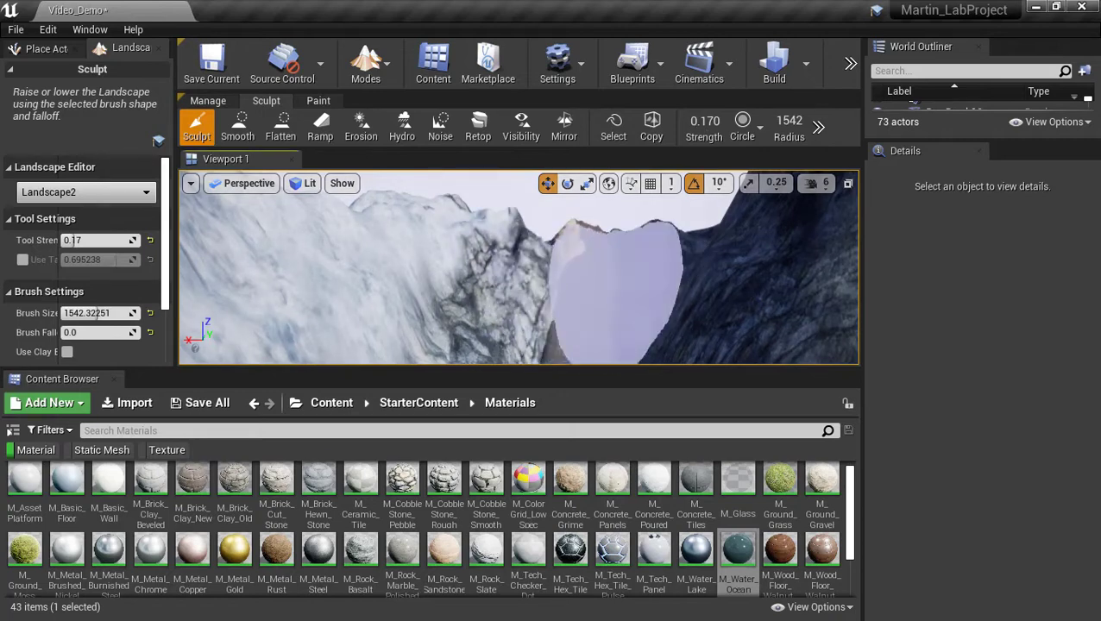
{"action": "mouse_move", "coordinate": [611, 286]}
{"action": "right_mouse_down"}
{"action": "mouse_move", "coordinate": [544, 324]}
{"action": "mouse_move", "coordinate": [483, 317]}
{"action": "mouse_move", "coordinate": [388, 278]}
{"action": "mouse_move", "coordinate": [338, 302]}
{"action": "mouse_move", "coordinate": [423, 332]}
{"action": "mouse_move", "coordinate": [509, 289]}
{"action": "mouse_move", "coordinate": [586, 290]}
{"action": "mouse_move", "coordinate": [518, 339]}
{"action": "mouse_move", "coordinate": [440, 325]}
{"action": "mouse_move", "coordinate": [414, 289]}
{"action": "mouse_move", "coordinate": [441, 286]}
{"action": "mouse_move", "coordinate": [475, 328]}
{"action": "mouse_move", "coordinate": [458, 311]}
{"action": "mouse_move", "coordinate": [500, 307]}
{"action": "mouse_move", "coordinate": [510, 269]}
{"action": "mouse_move", "coordinate": [526, 316]}
{"action": "mouse_move", "coordinate": [518, 269]}
{"action": "mouse_move", "coordinate": [506, 307]}
{"action": "mouse_move", "coordinate": [517, 275]}
{"action": "mouse_move", "coordinate": [529, 302]}
{"action": "mouse_move", "coordinate": [523, 290]}
{"action": "mouse_move", "coordinate": [544, 302]}
{"action": "right_mouse_up"}
{"action": "key", "text": "w"}
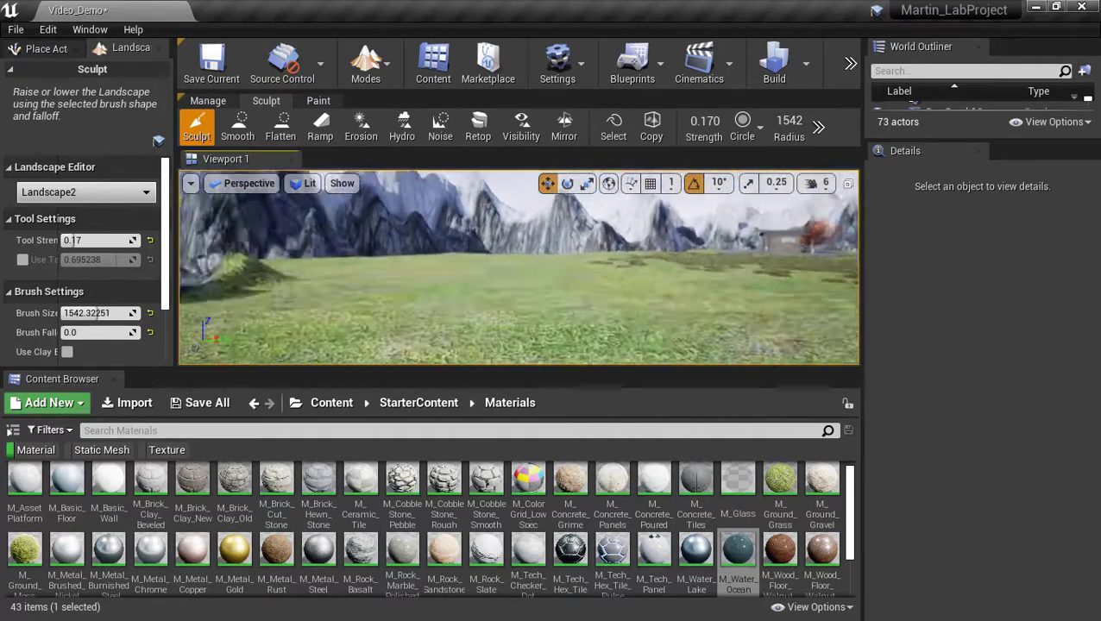
{"action": "right_click_drag", "start_coordinate": [519, 267], "coordinate": [492, 332]}
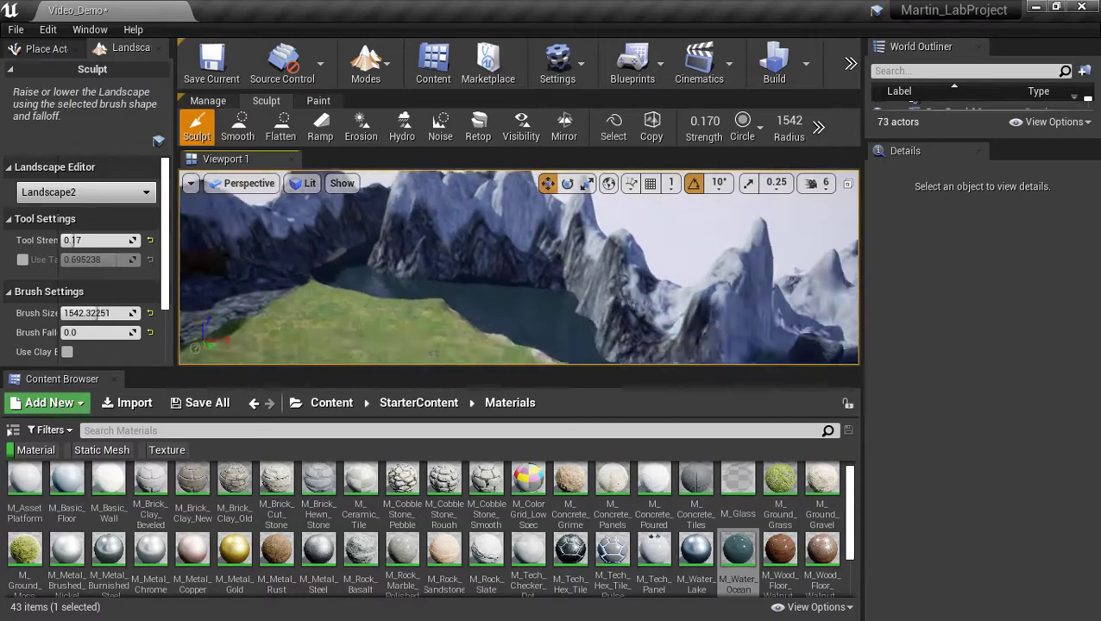
{"action": "right_click_drag", "start_coordinate": [522, 285], "coordinate": [527, 323]}
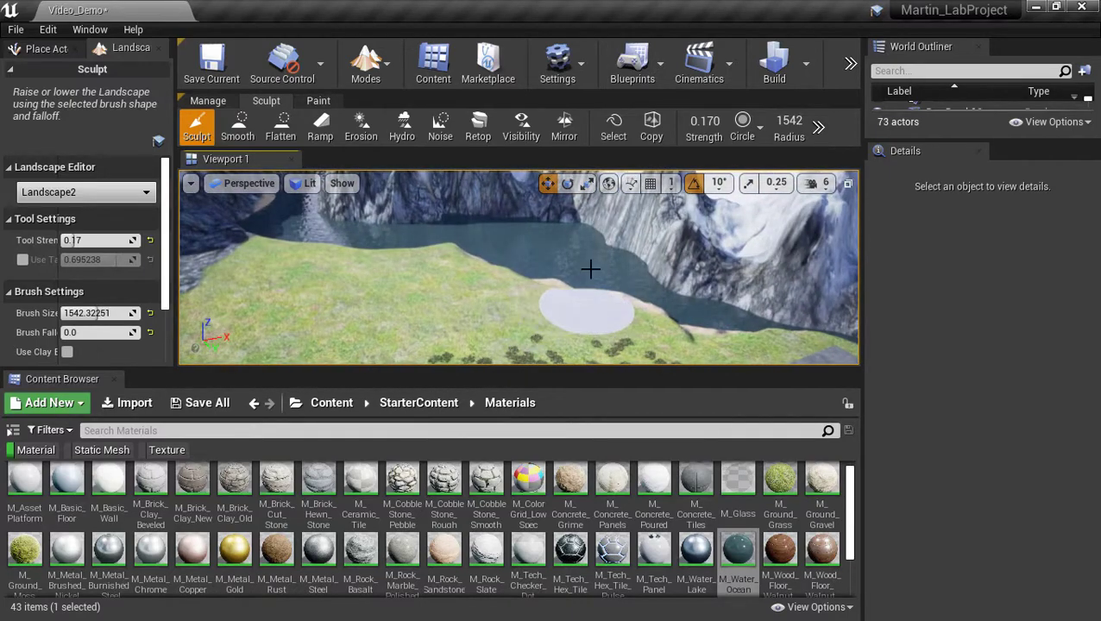